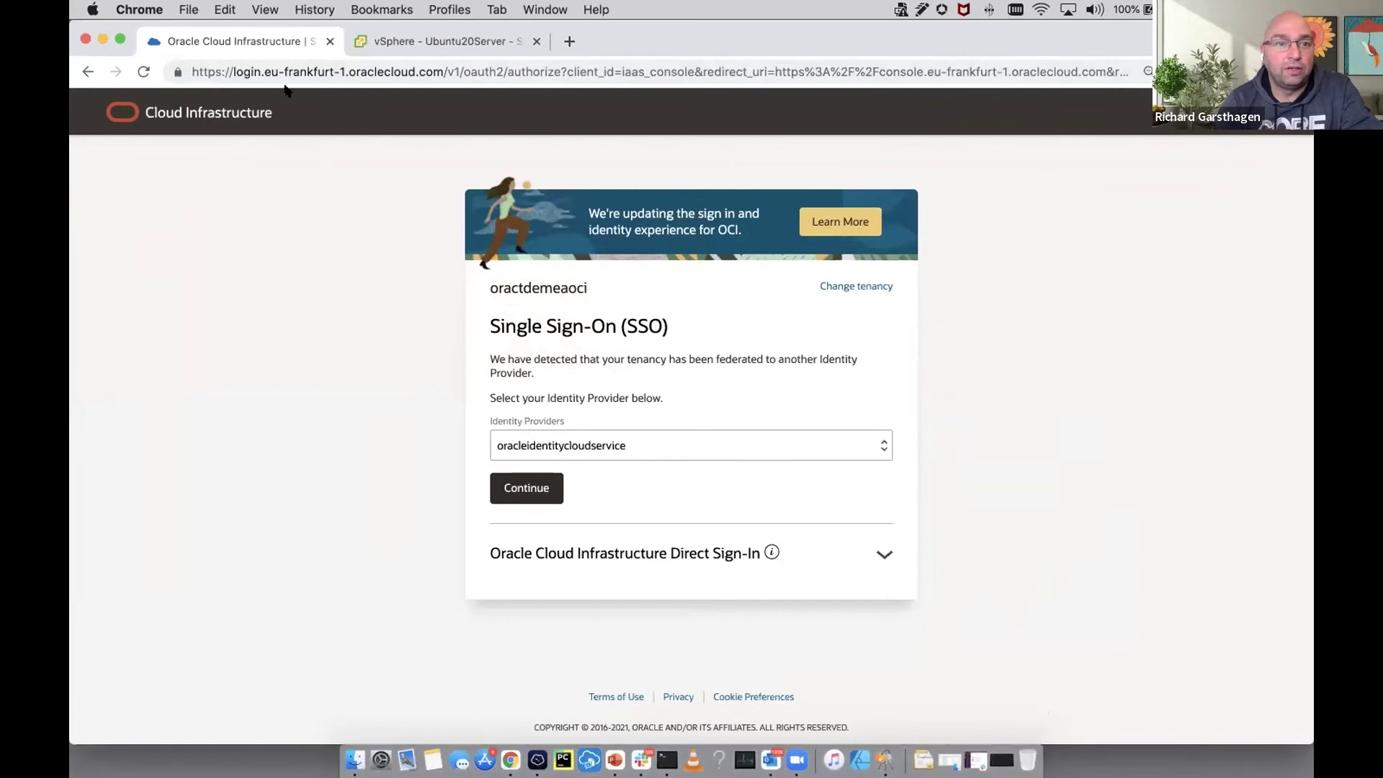
Step: Load the Oracle Cloud console and sign in through IDCS with the account username and password
{"action": "type", "text": "co"}
{"action": "key", "text": "Return"}
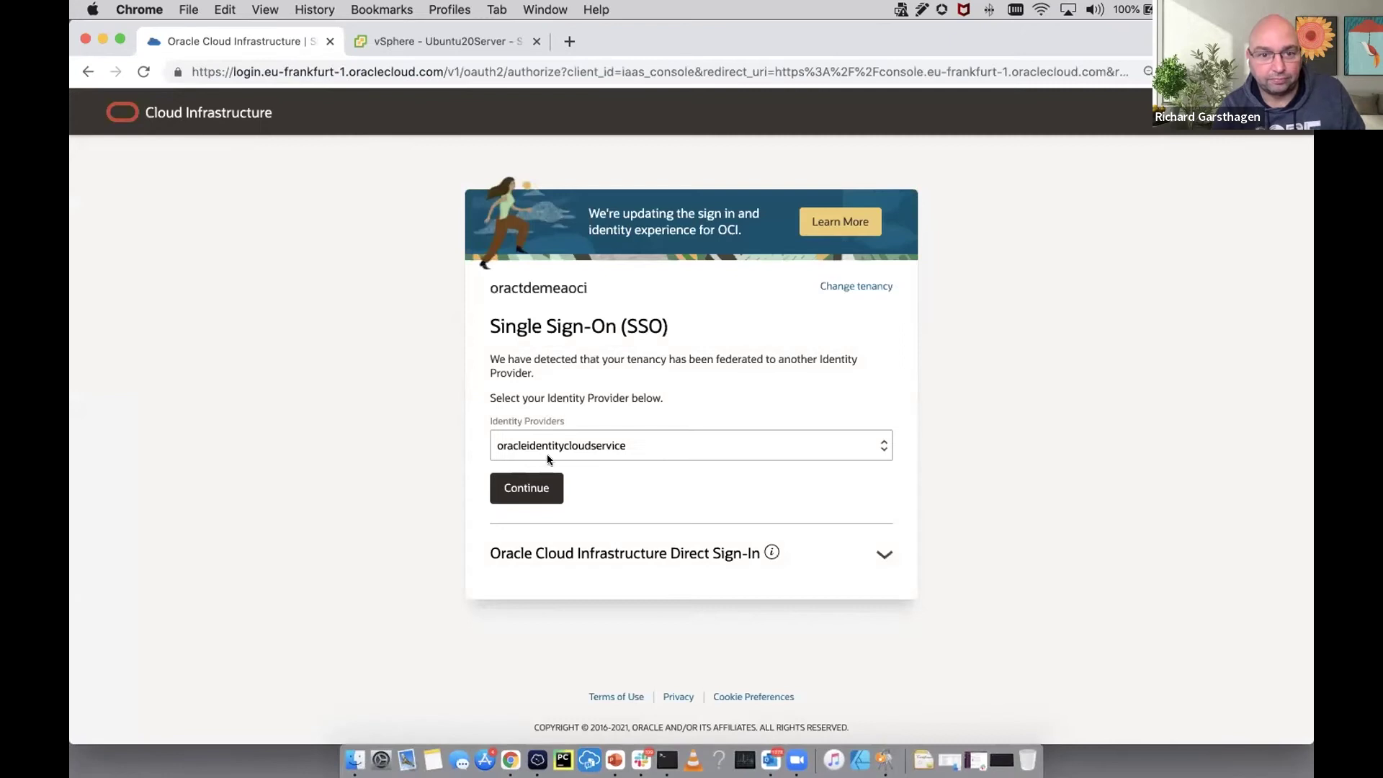
{"action": "left_click", "coordinate": [526, 487]}
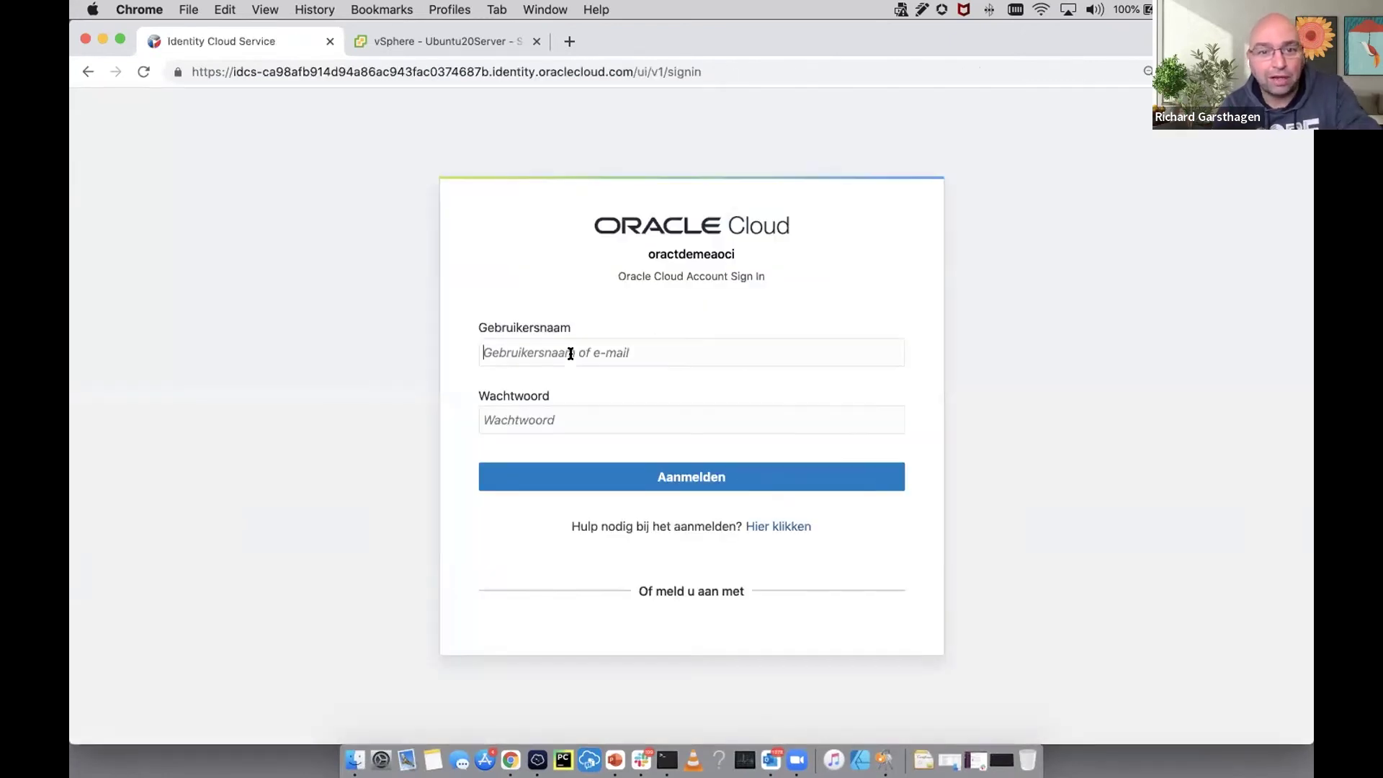
{"action": "left_click", "coordinate": [542, 320]}
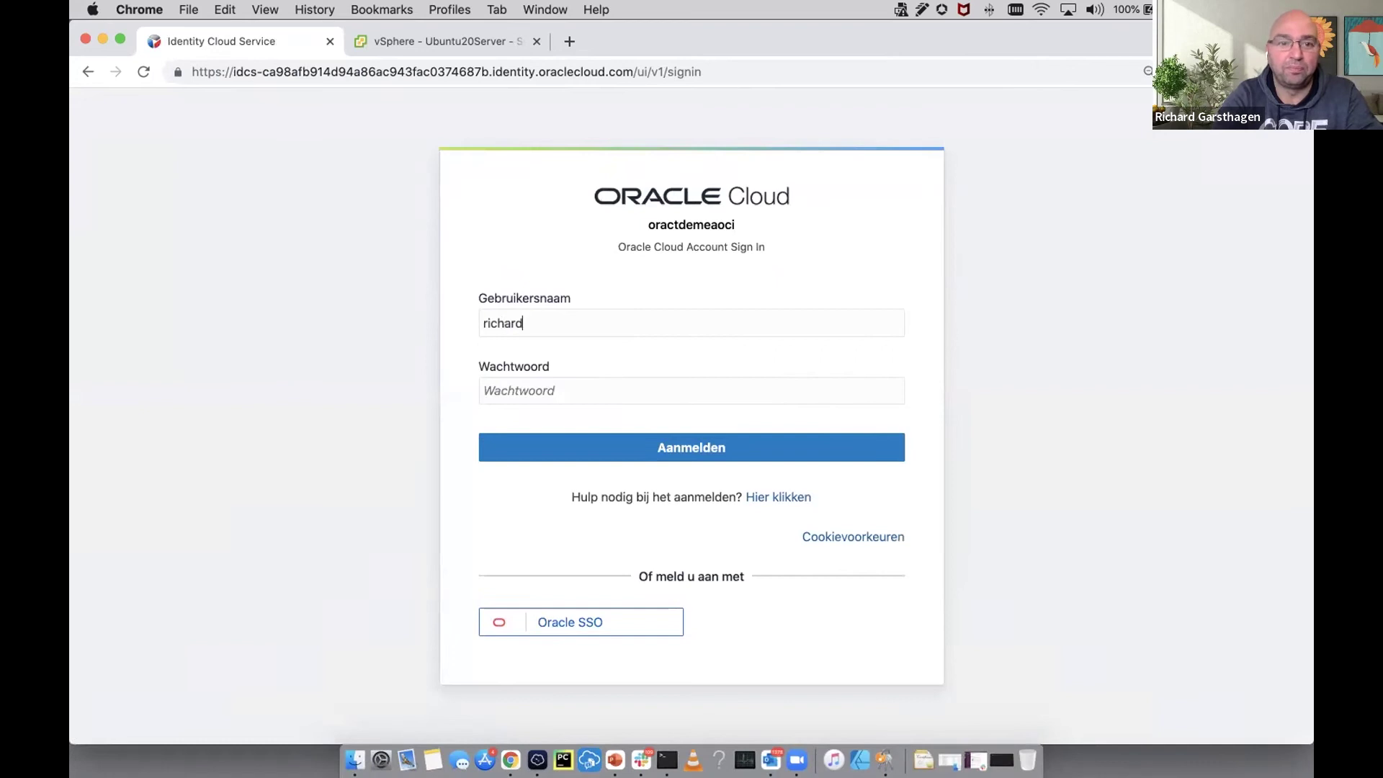
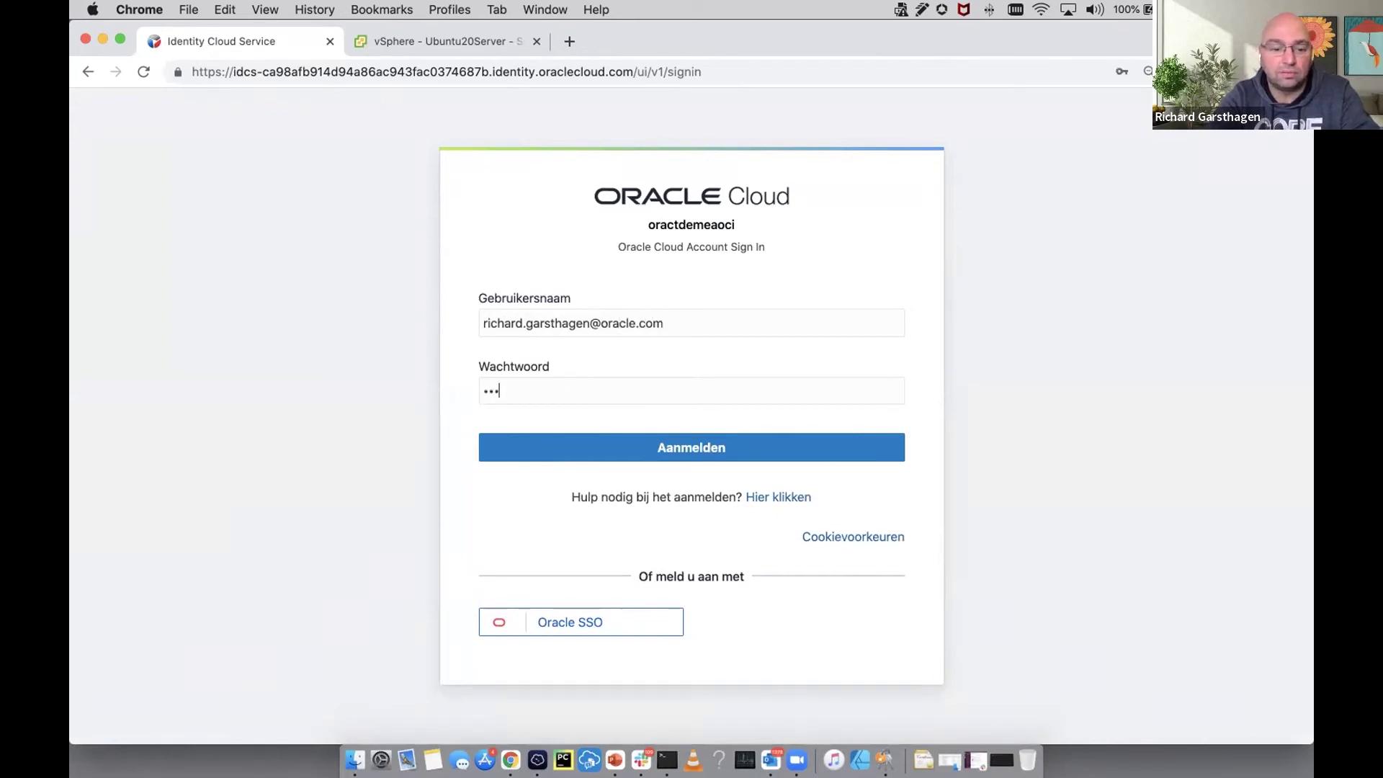
{"action": "key", "text": "Return"}
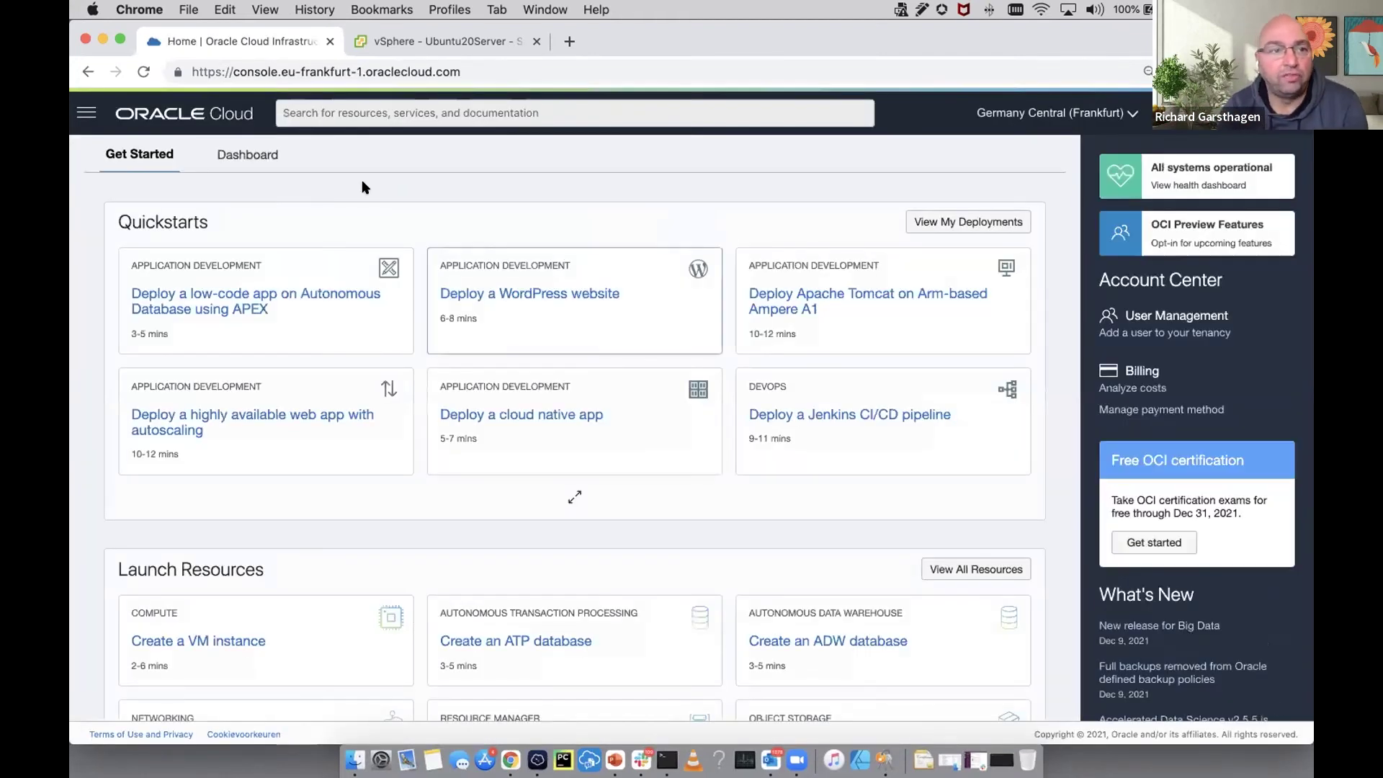
Step: Navigate to Compute > Instances to list the compute instances
{"action": "left_click", "coordinate": [87, 114]}
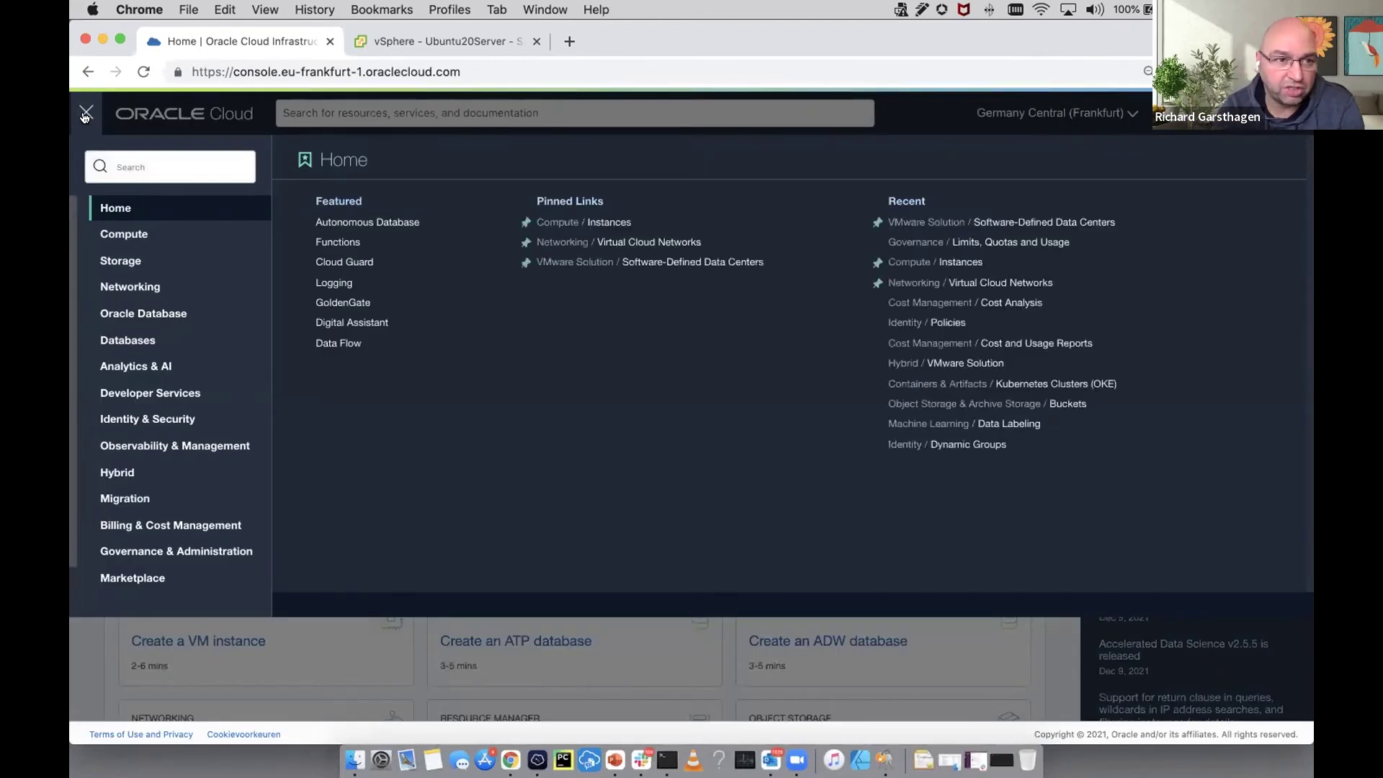
{"action": "left_click", "coordinate": [122, 235]}
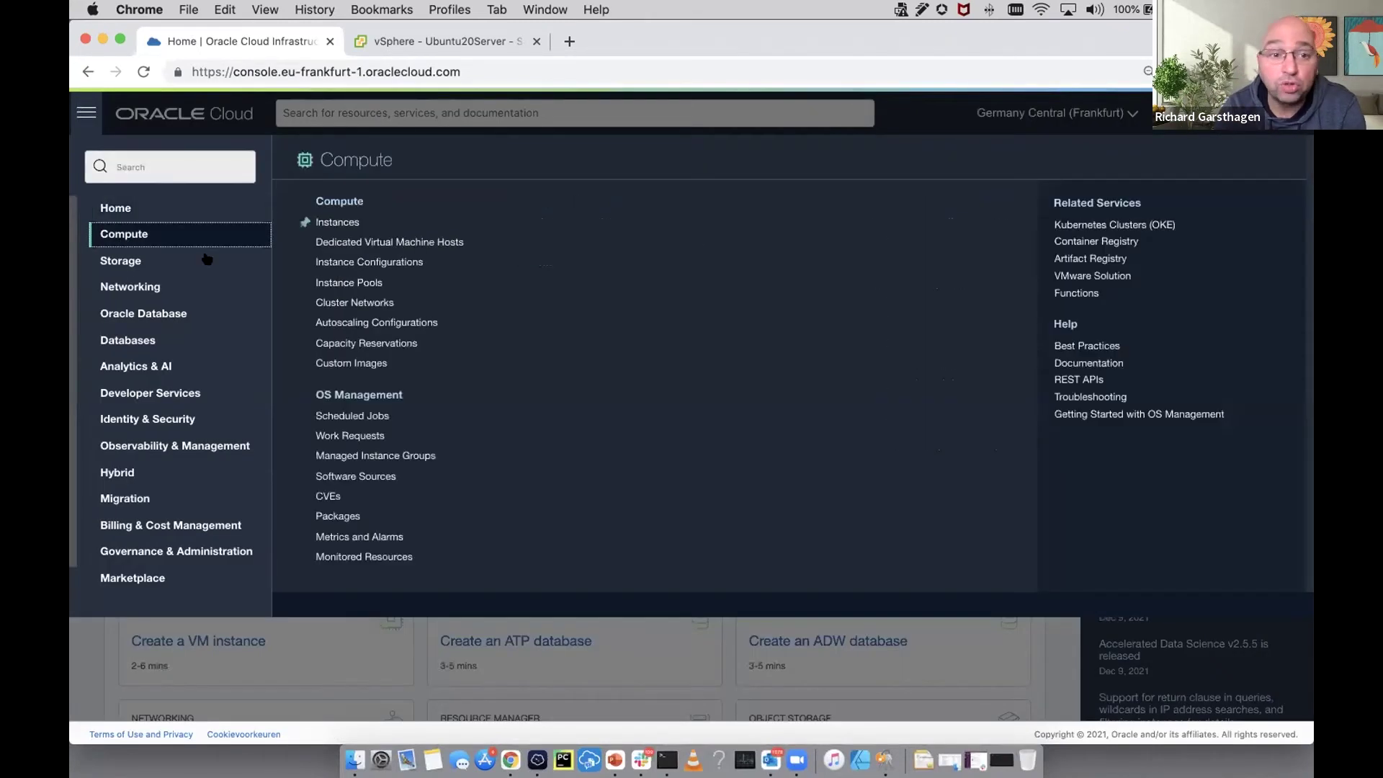
{"action": "left_click", "coordinate": [351, 220]}
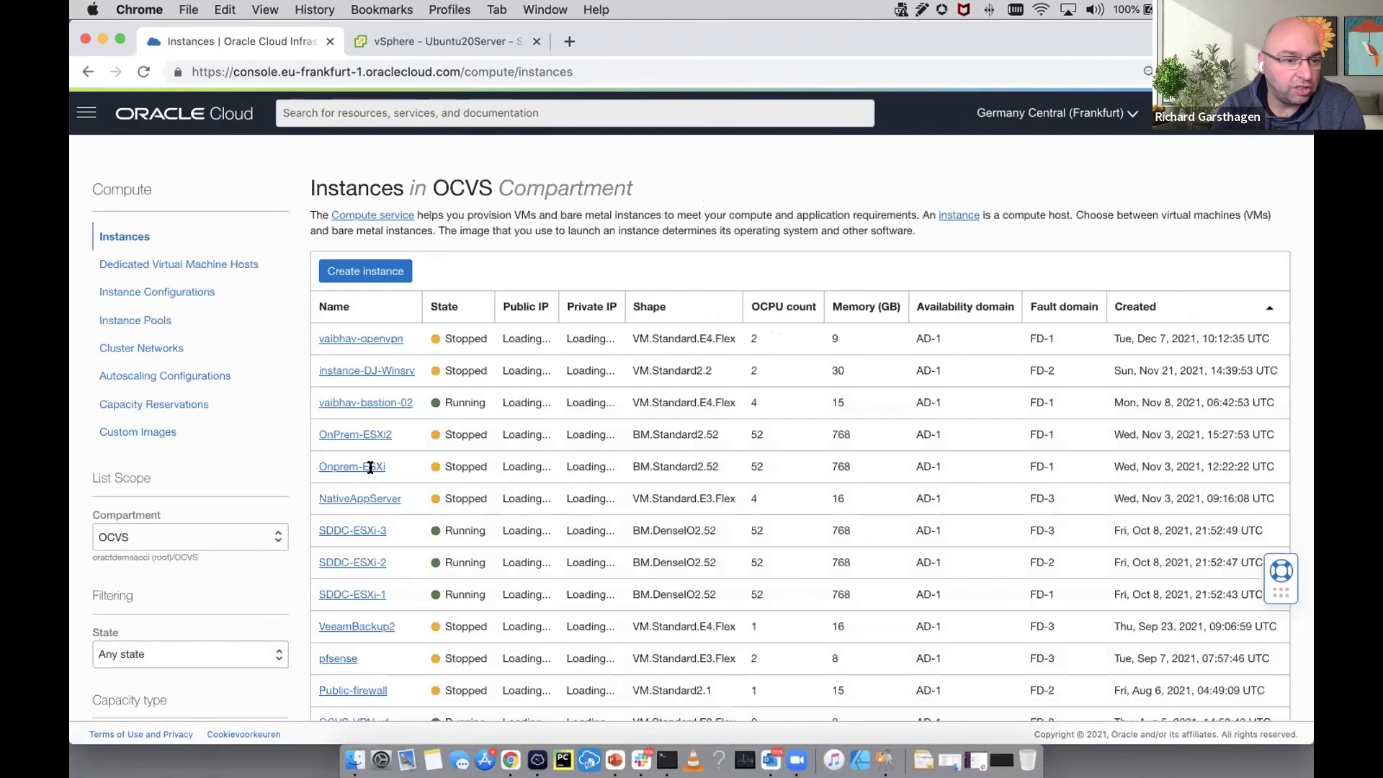
{"action": "scroll", "coordinate": [515, 475], "scroll_direction": "down", "scroll_amount": 2}
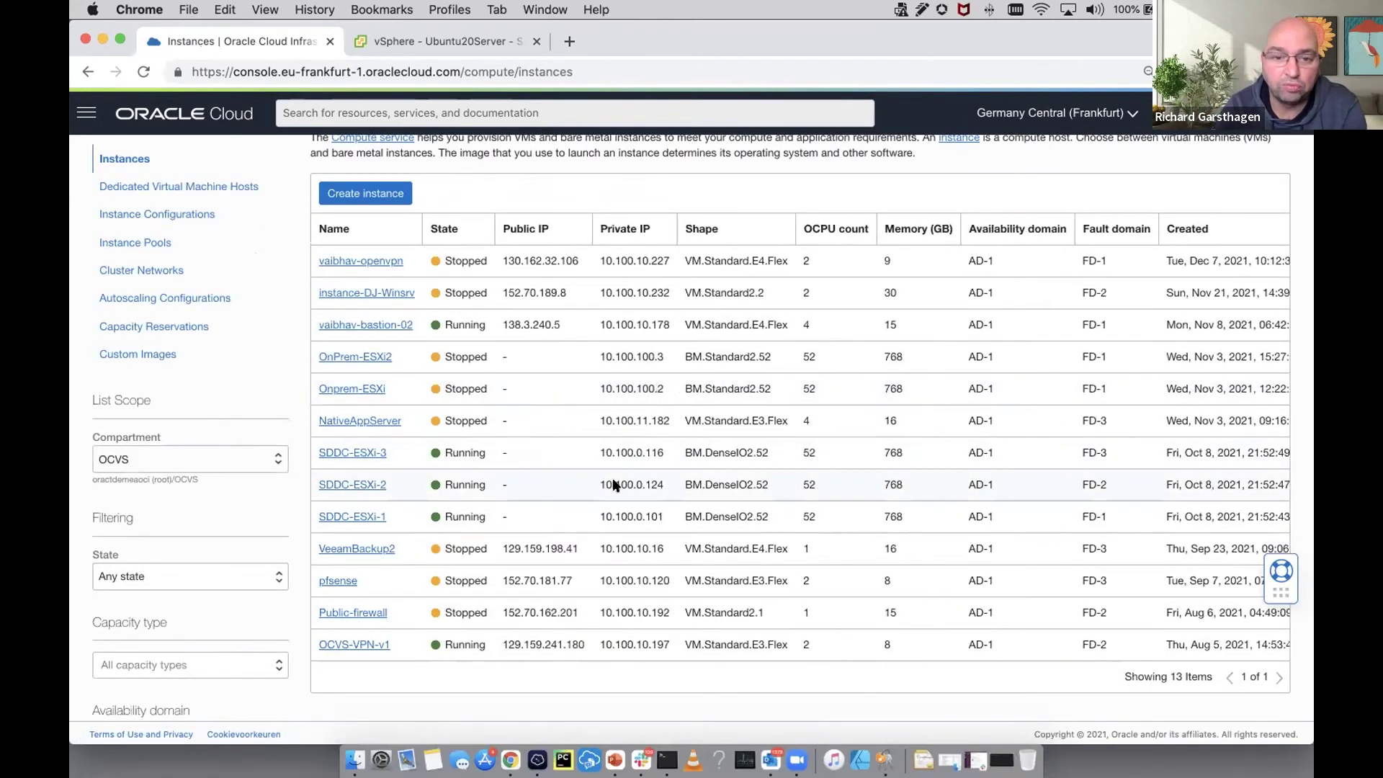
Step: Copy SDDC-ESXi-3's private IP 10.100.0.116 and load it in a new browser tab
{"action": "left_click_drag", "start_coordinate": [315, 451], "coordinate": [1086, 534]}
{"action": "left_click", "coordinate": [1086, 534]}
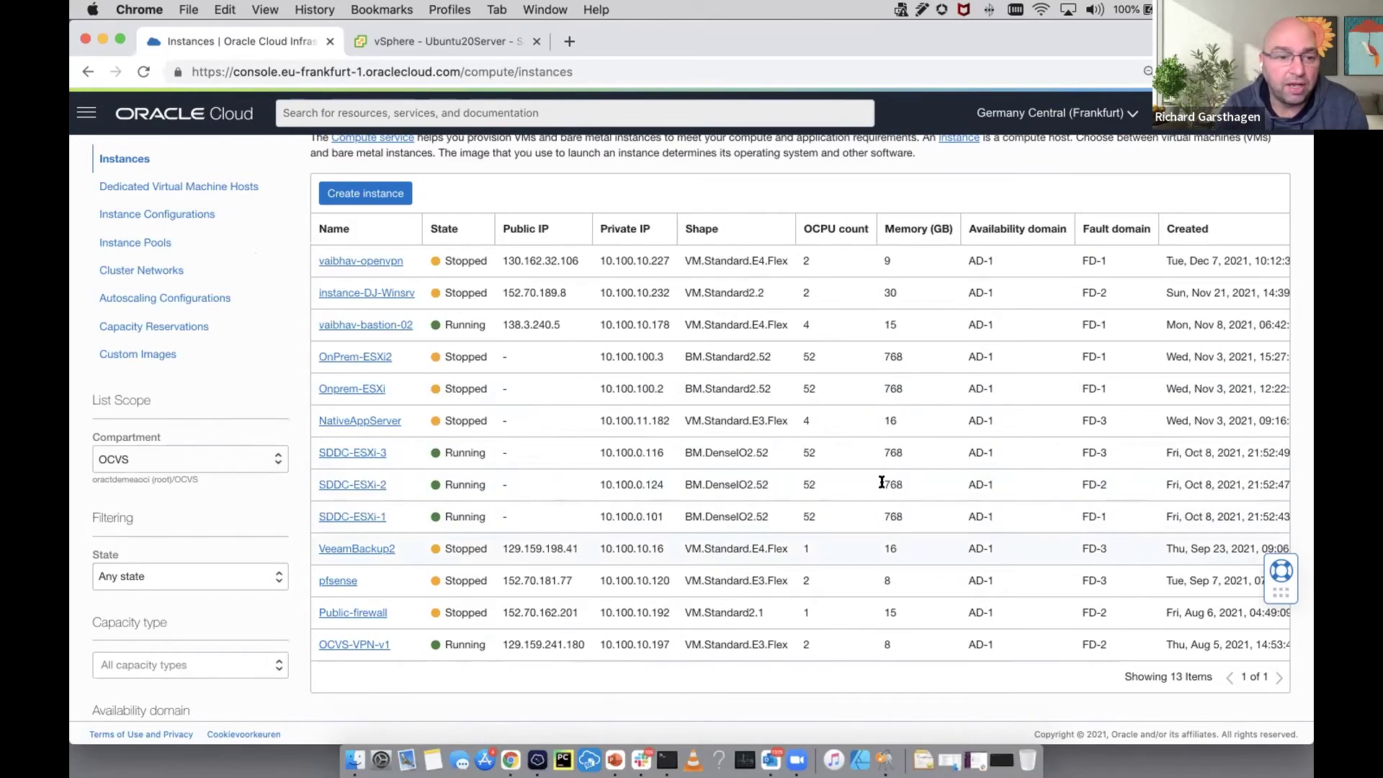
{"action": "left_click_drag", "start_coordinate": [684, 453], "coordinate": [792, 455]}
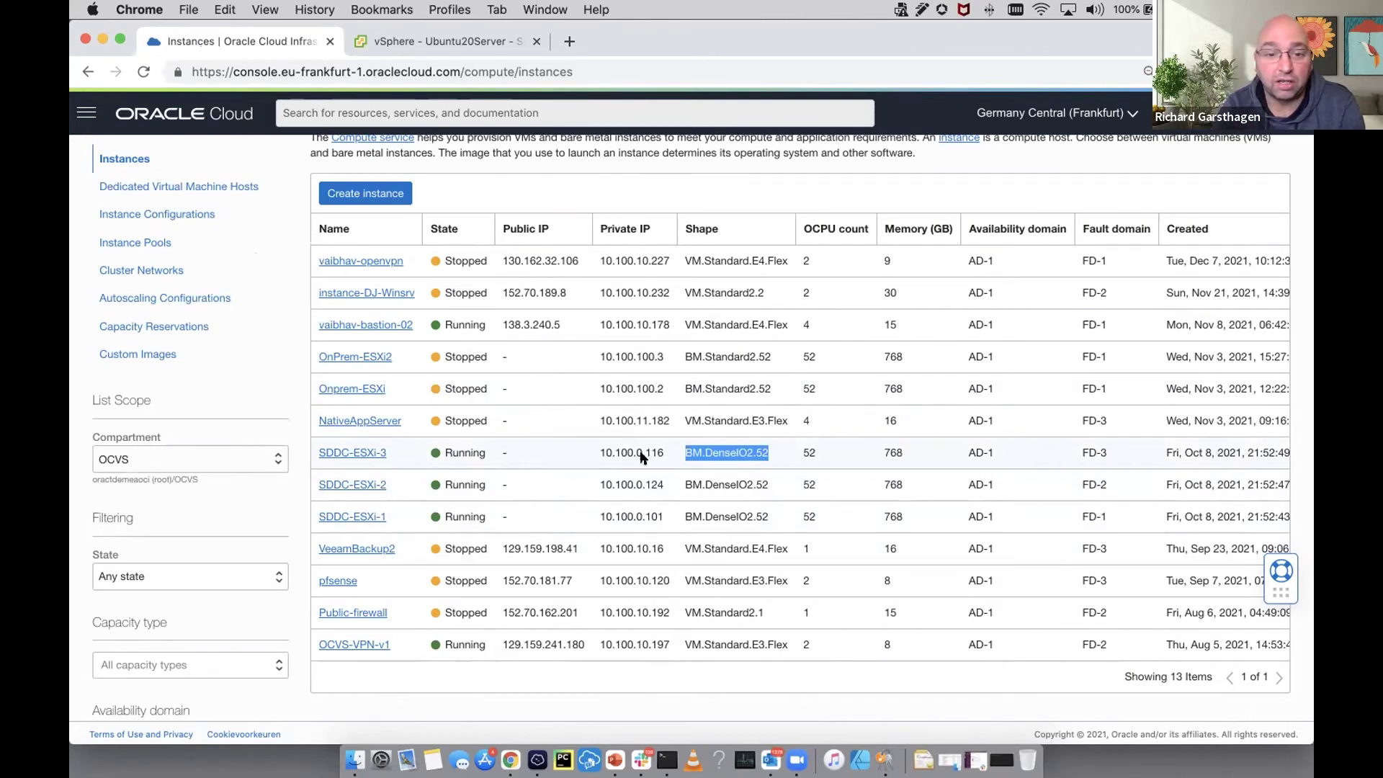
{"action": "left_click_drag", "start_coordinate": [599, 452], "coordinate": [662, 453]}
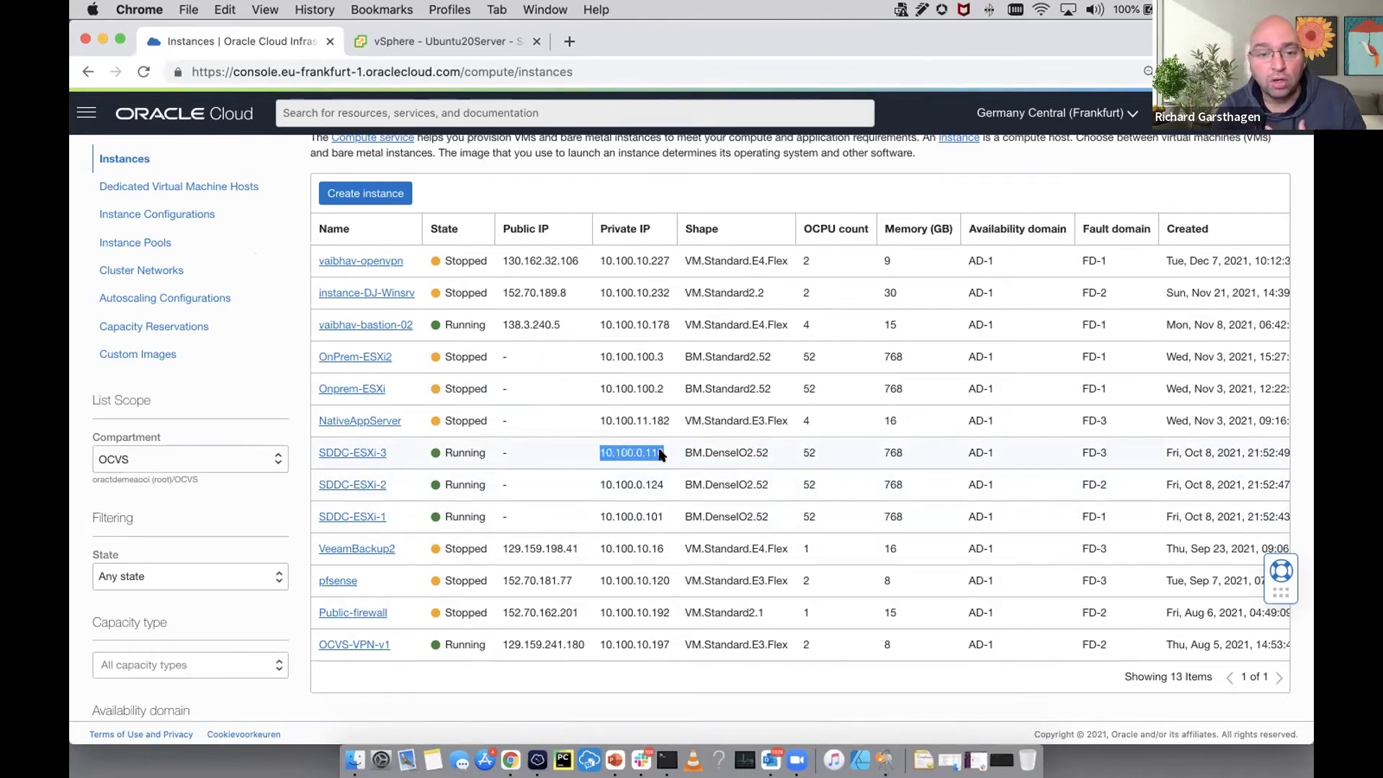
{"action": "key", "text": "super+c"}
{"action": "key", "text": "super+t"}
{"action": "key", "text": "super+v"}
{"action": "key", "text": "Return"}
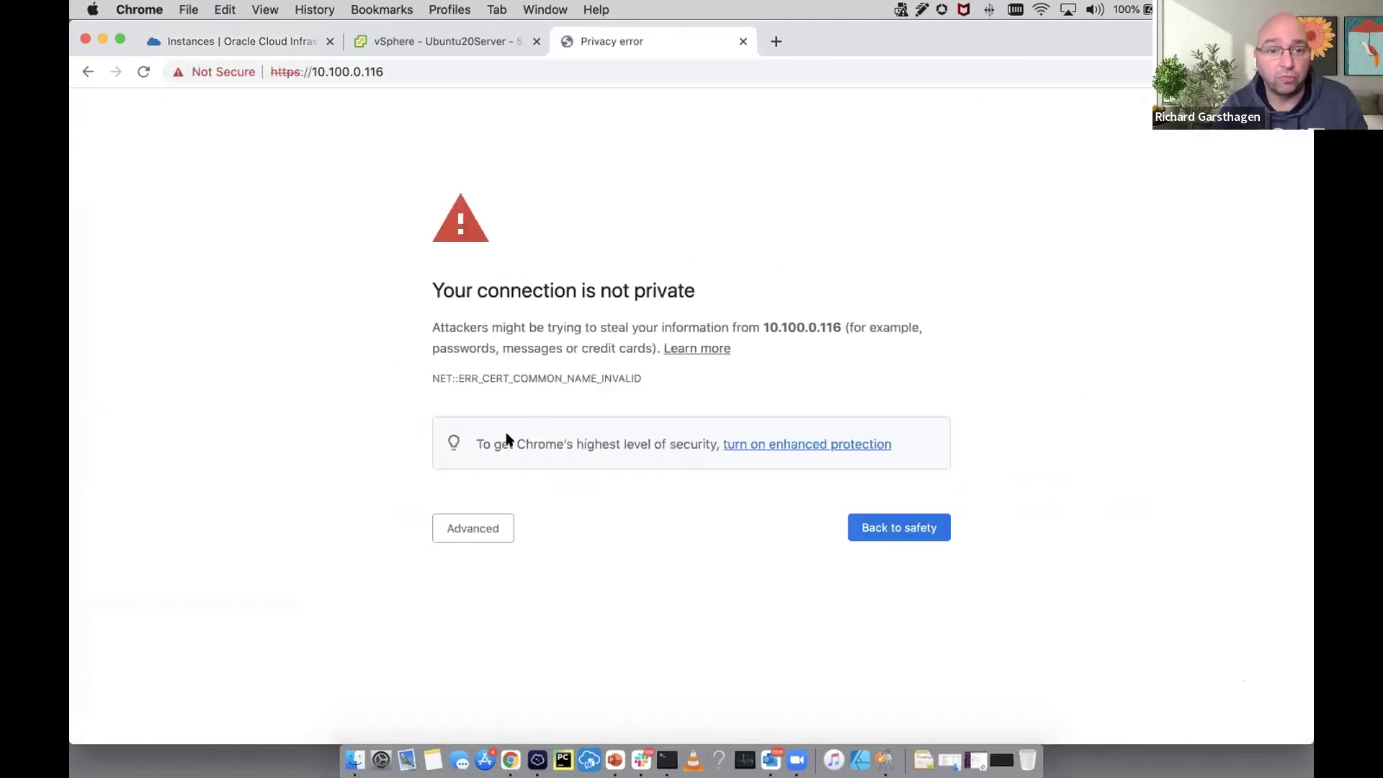
Step: Bypass the ESXi host's certificate warning by typing 'thisisunsafe'
{"action": "left_click", "coordinate": [474, 531]}
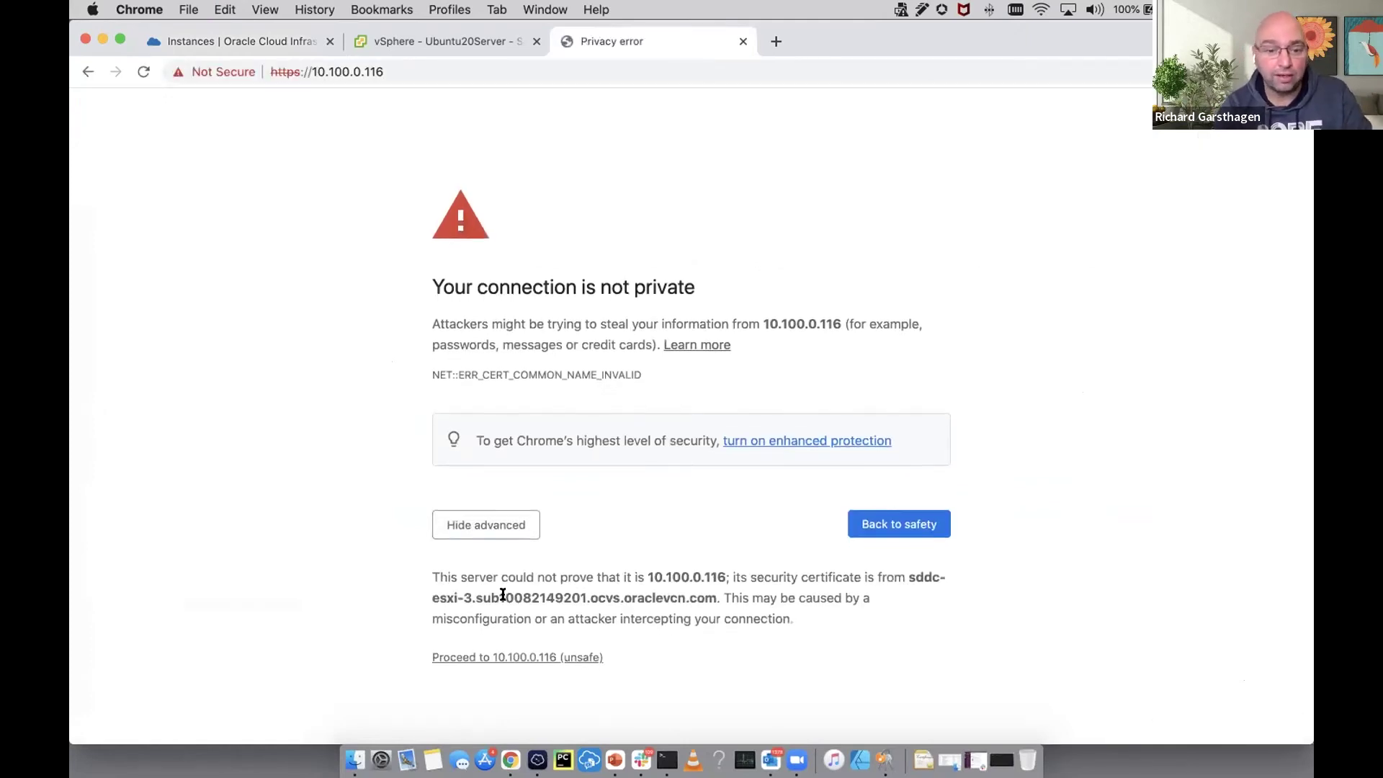
{"action": "left_click", "coordinate": [737, 376]}
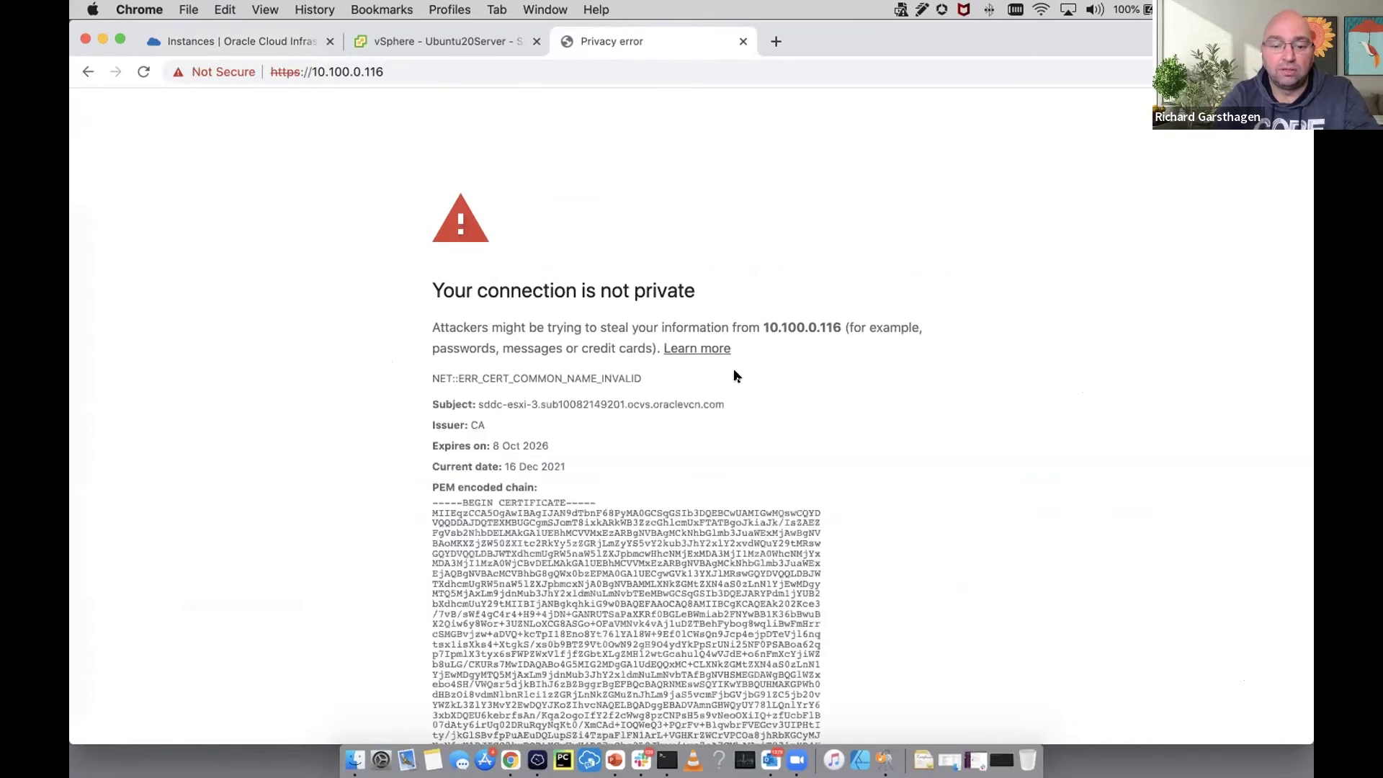
{"action": "type", "text": "thisisunsafe"}
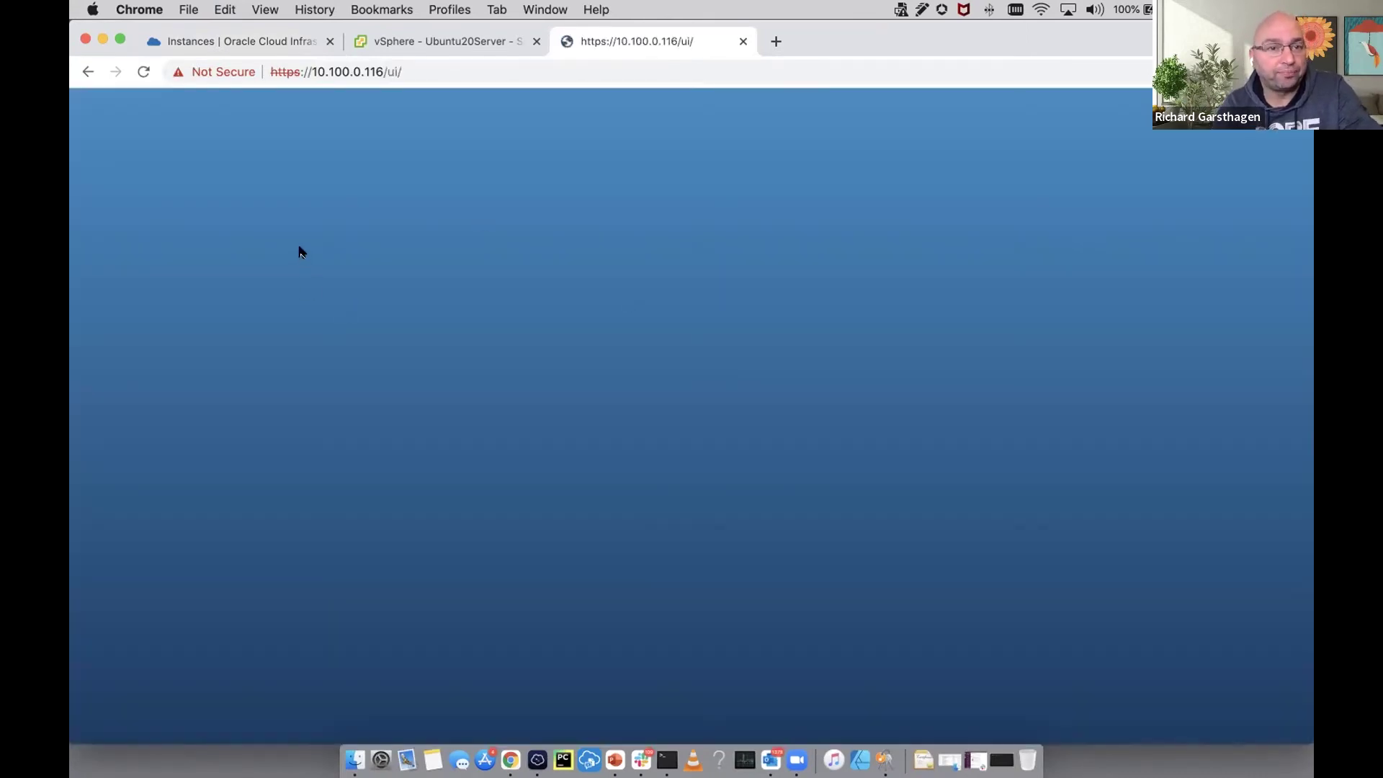
Step: Log in to host sddc-esxi-3 as opc with the pasted password, then close the tab
{"action": "left_click", "coordinate": [243, 386]}
{"action": "type", "text": "opc"}
{"action": "key", "text": "Tab"}
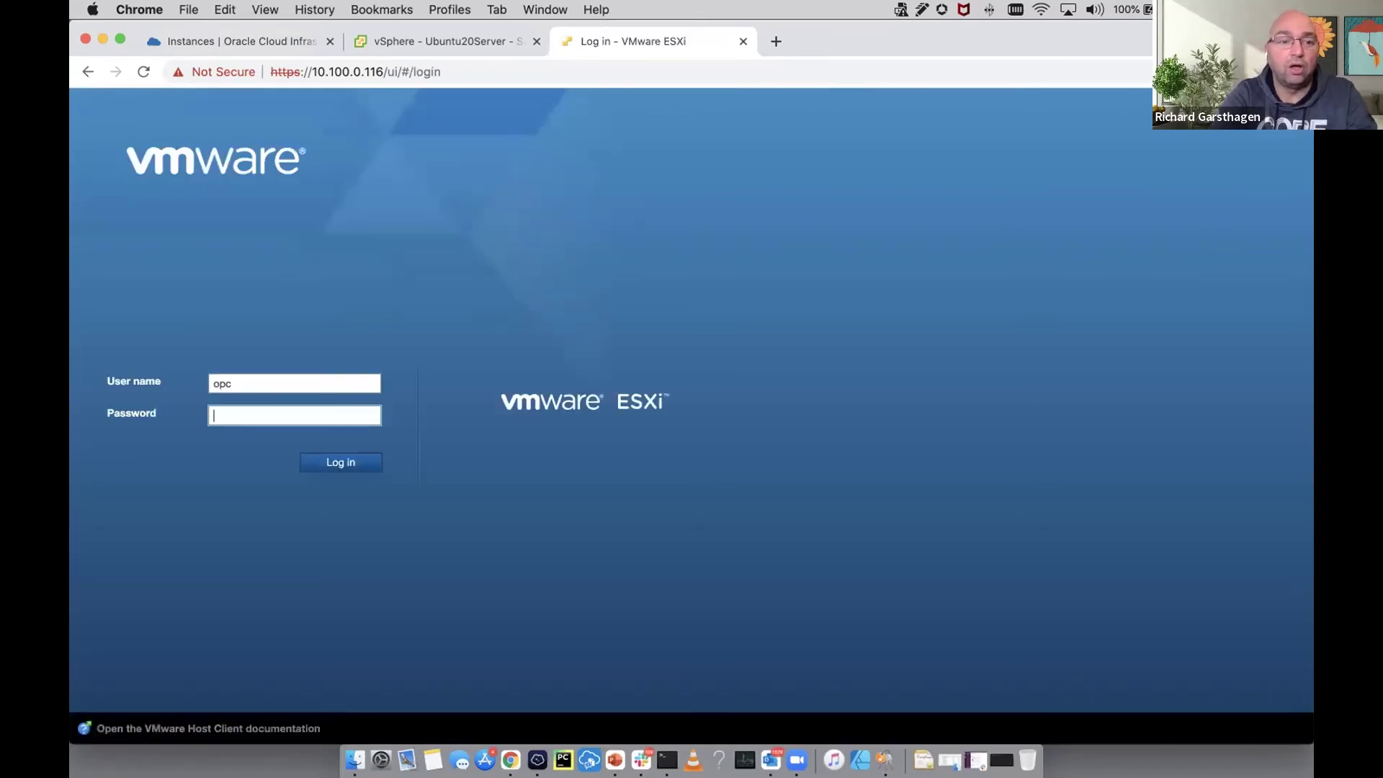
{"action": "key", "text": "super+v"}
{"action": "left_click", "coordinate": [323, 456]}
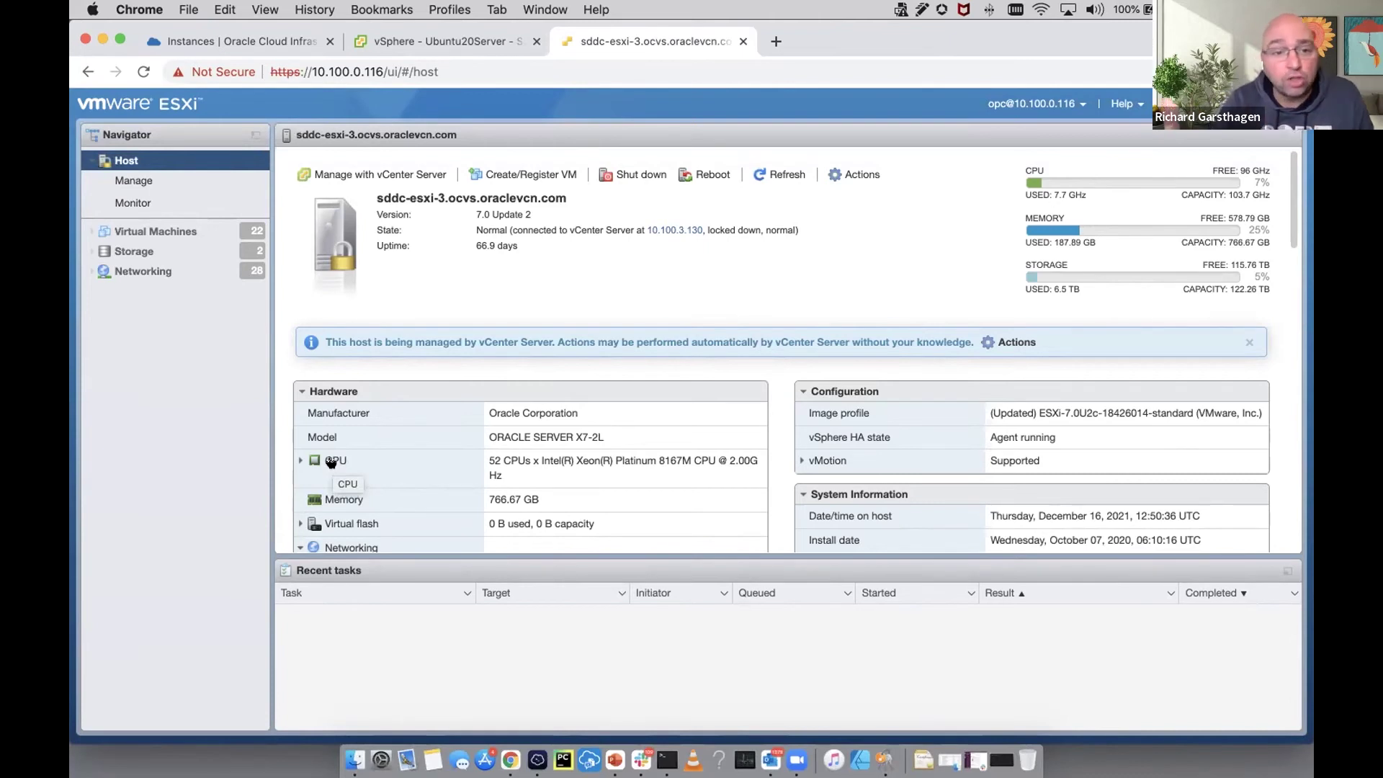
{"action": "left_click", "coordinate": [744, 43]}
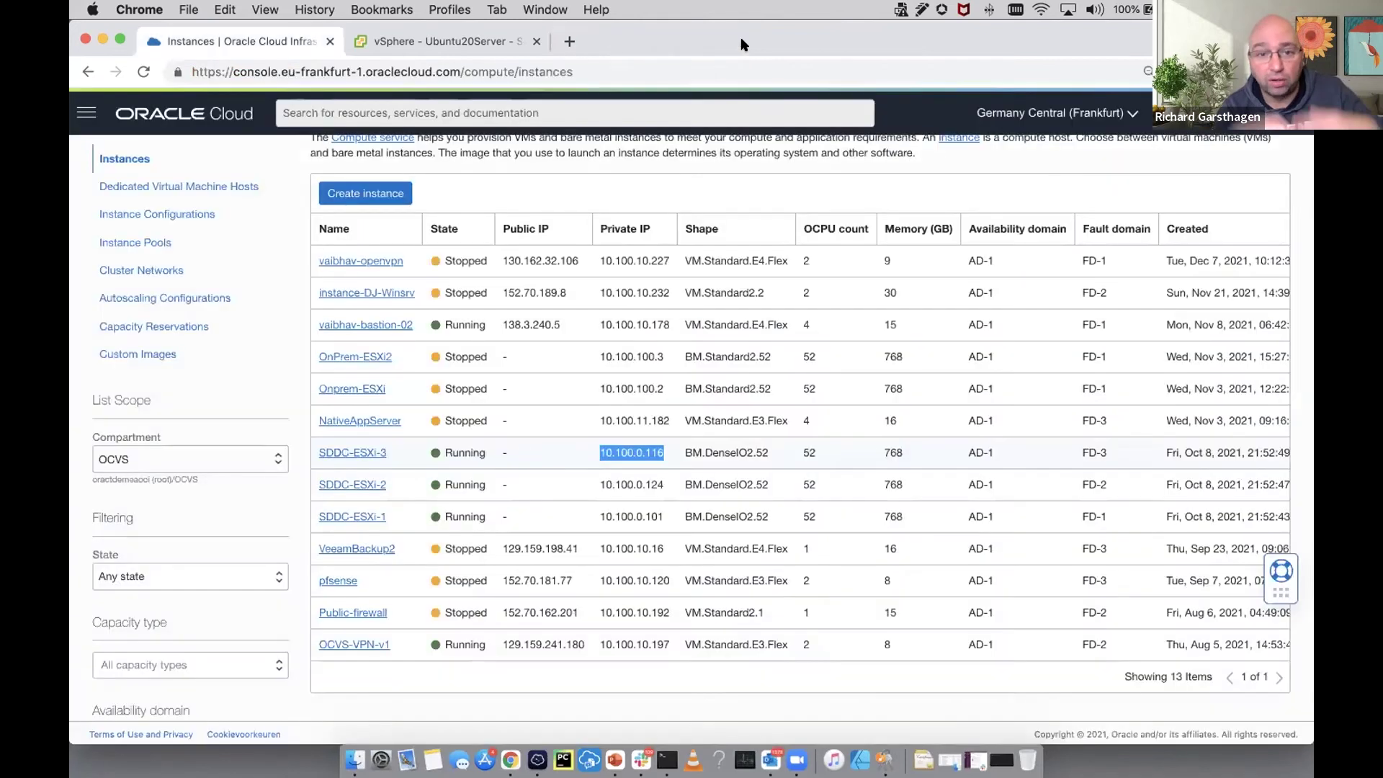
Step: Navigate to Hybrid > Software-Defined Data Centers and open the SDDC's details page
{"action": "left_click", "coordinate": [87, 113]}
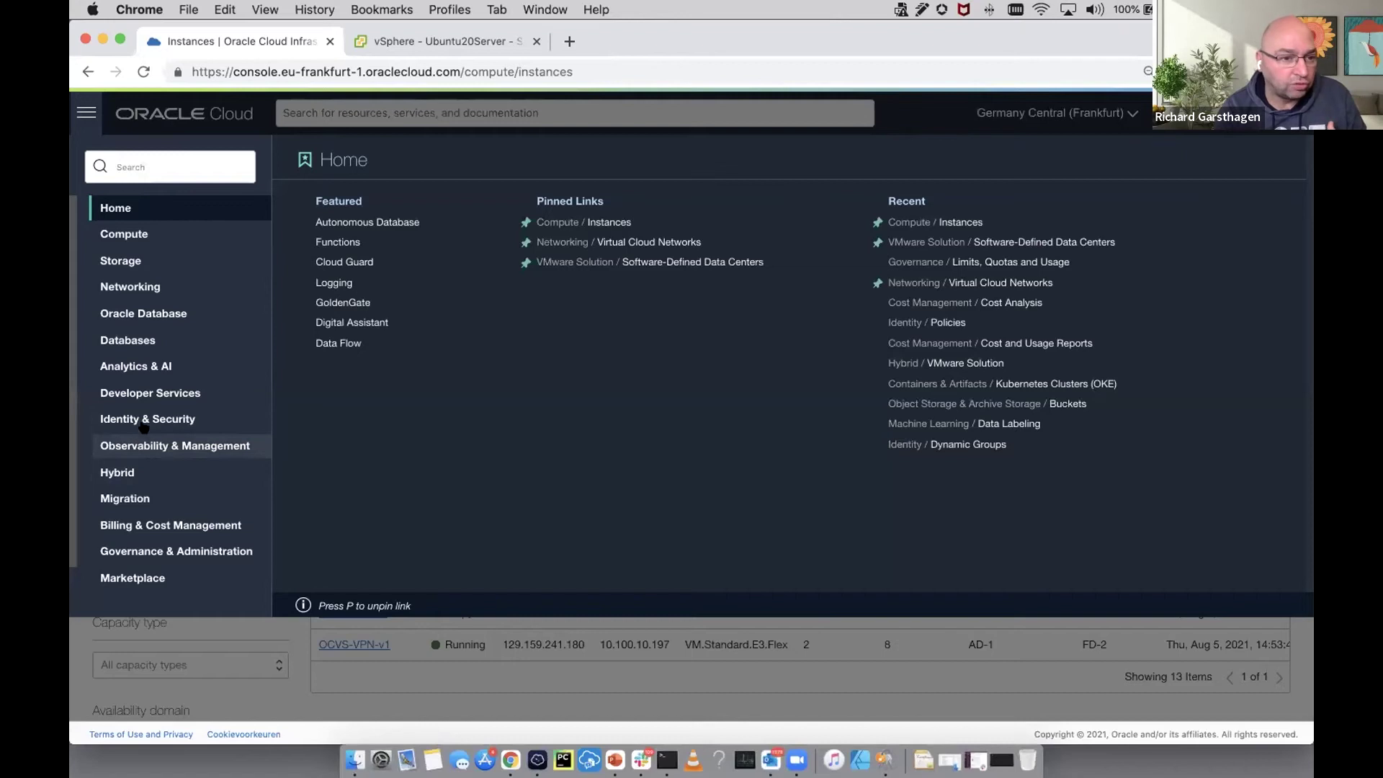
{"action": "mouse_move", "coordinate": [123, 474]}
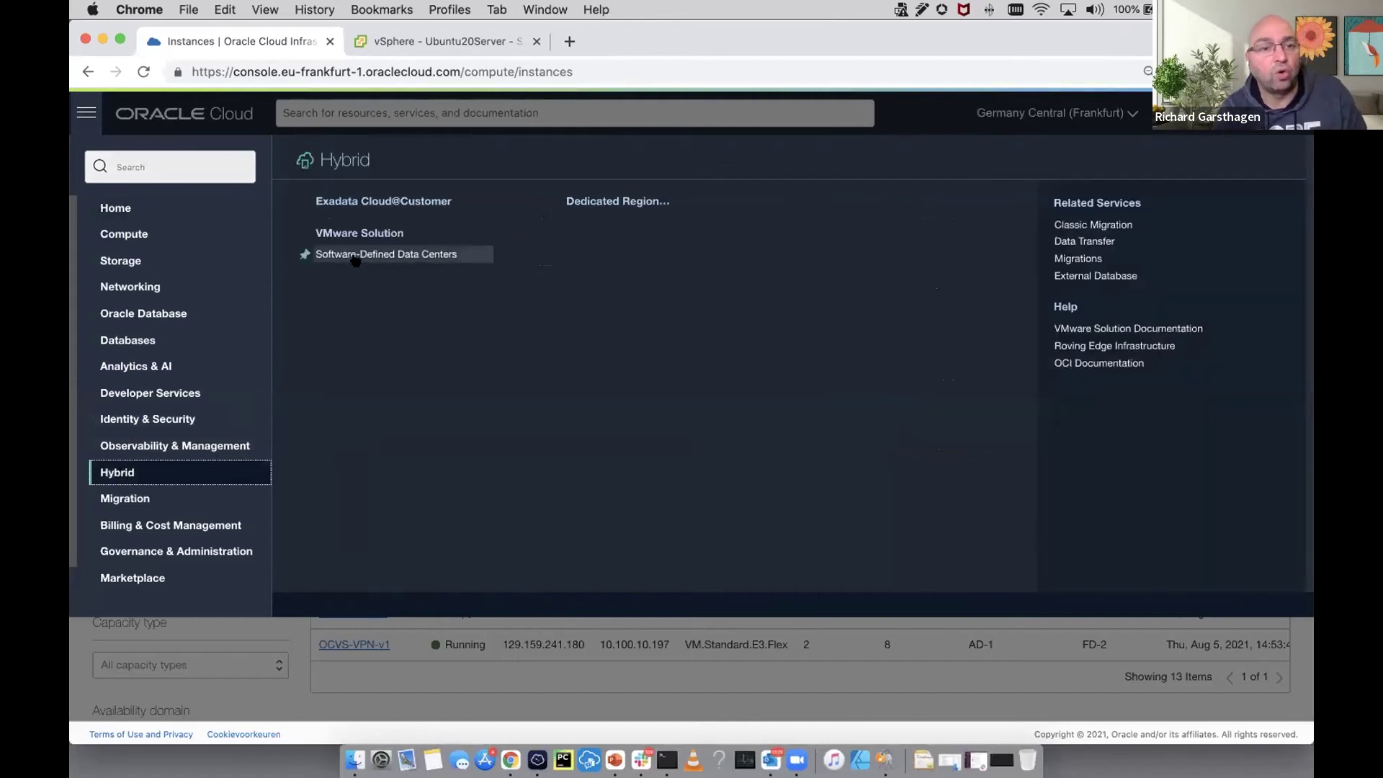
{"action": "left_click", "coordinate": [356, 256]}
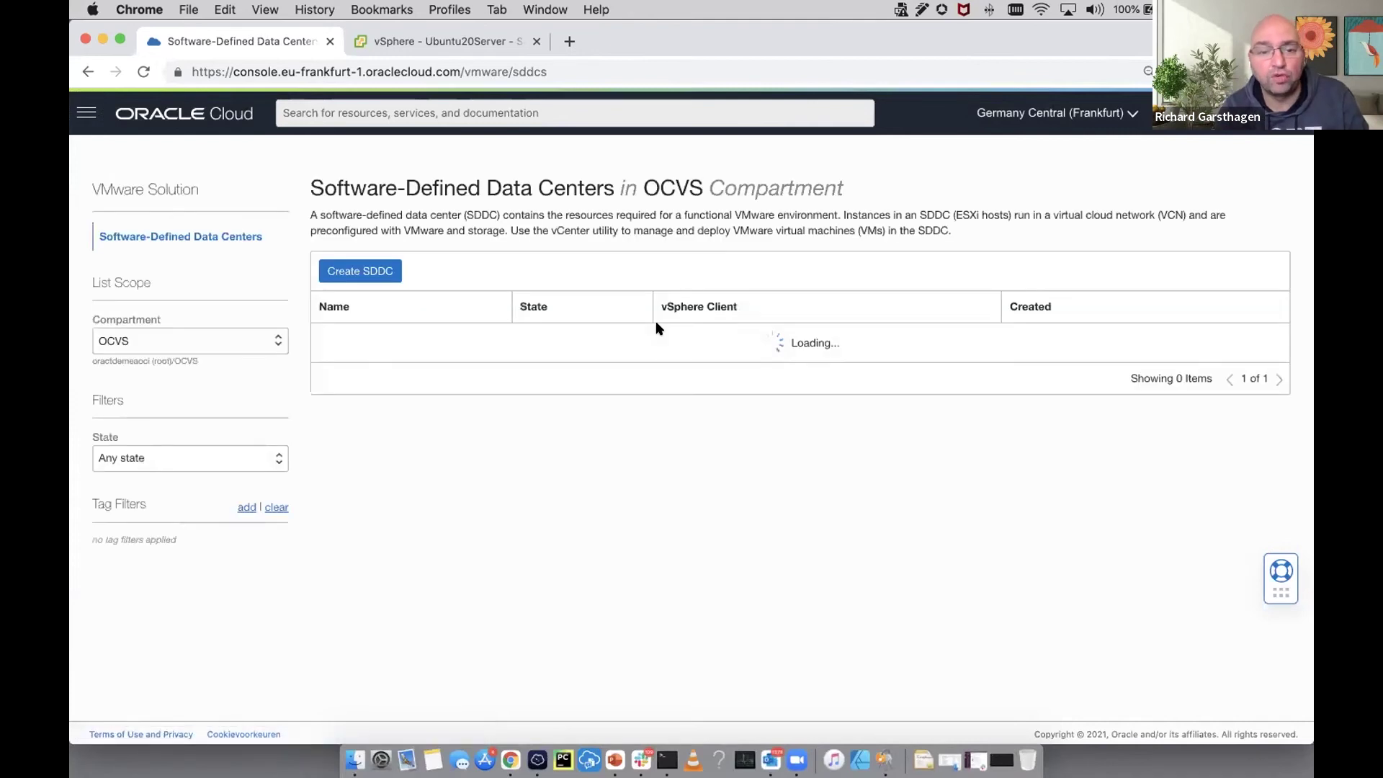
{"action": "left_click", "coordinate": [333, 340]}
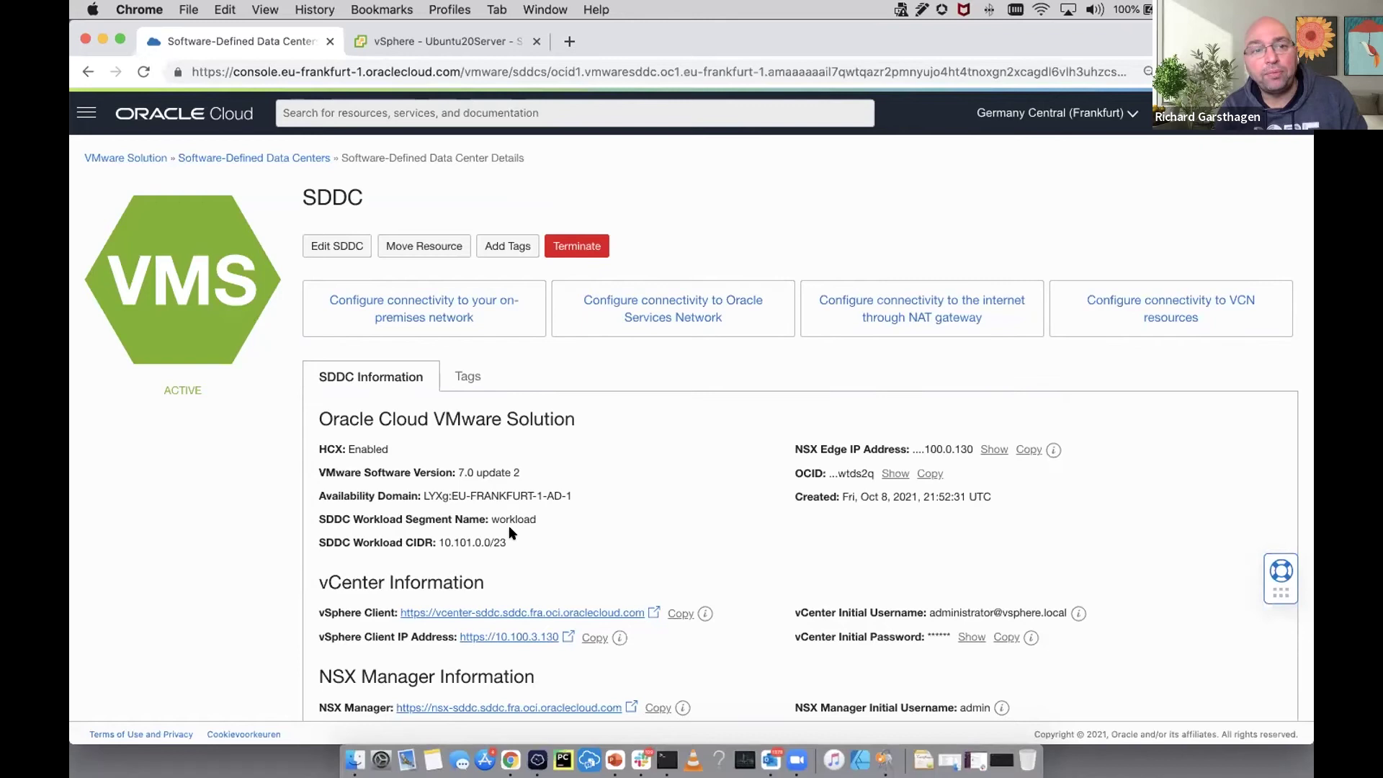
Step: Review the SDDC details and its 10 VLANs under SDDC Networks
{"action": "scroll", "coordinate": [657, 451], "scroll_direction": "down", "scroll_amount": 10}
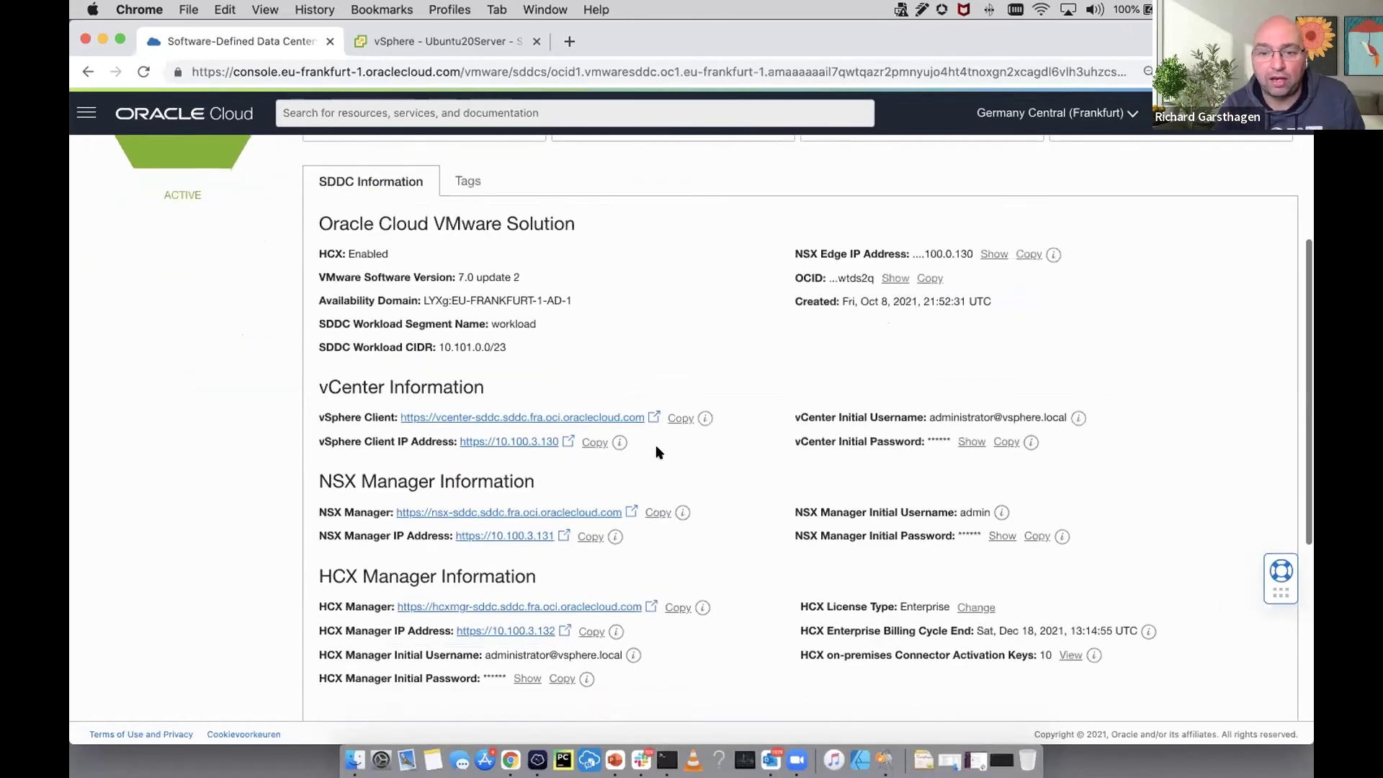
{"action": "scroll", "coordinate": [655, 451], "scroll_direction": "up", "scroll_amount": 1}
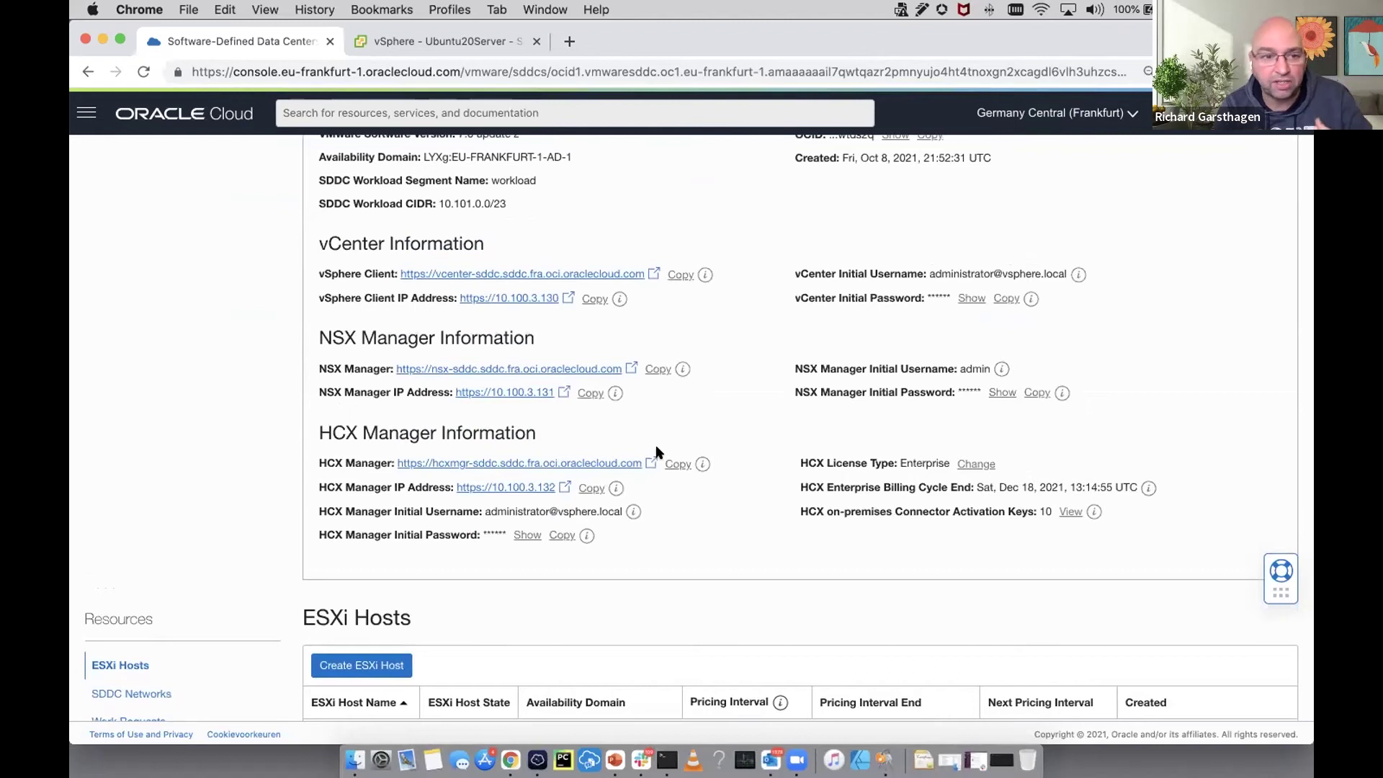
{"action": "scroll", "coordinate": [655, 452], "scroll_direction": "down", "scroll_amount": 5}
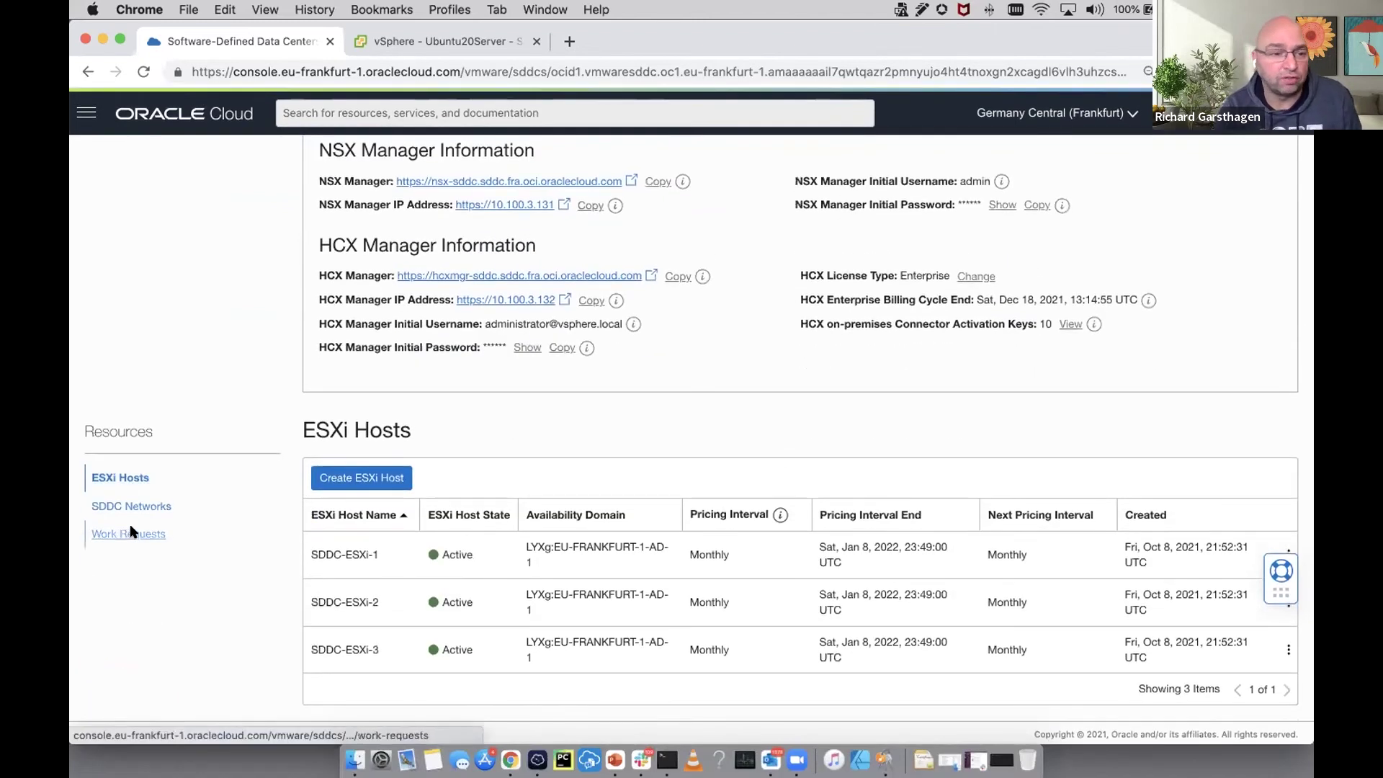
{"action": "left_click", "coordinate": [131, 506]}
{"action": "scroll", "coordinate": [543, 453], "scroll_direction": "down", "scroll_amount": 4}
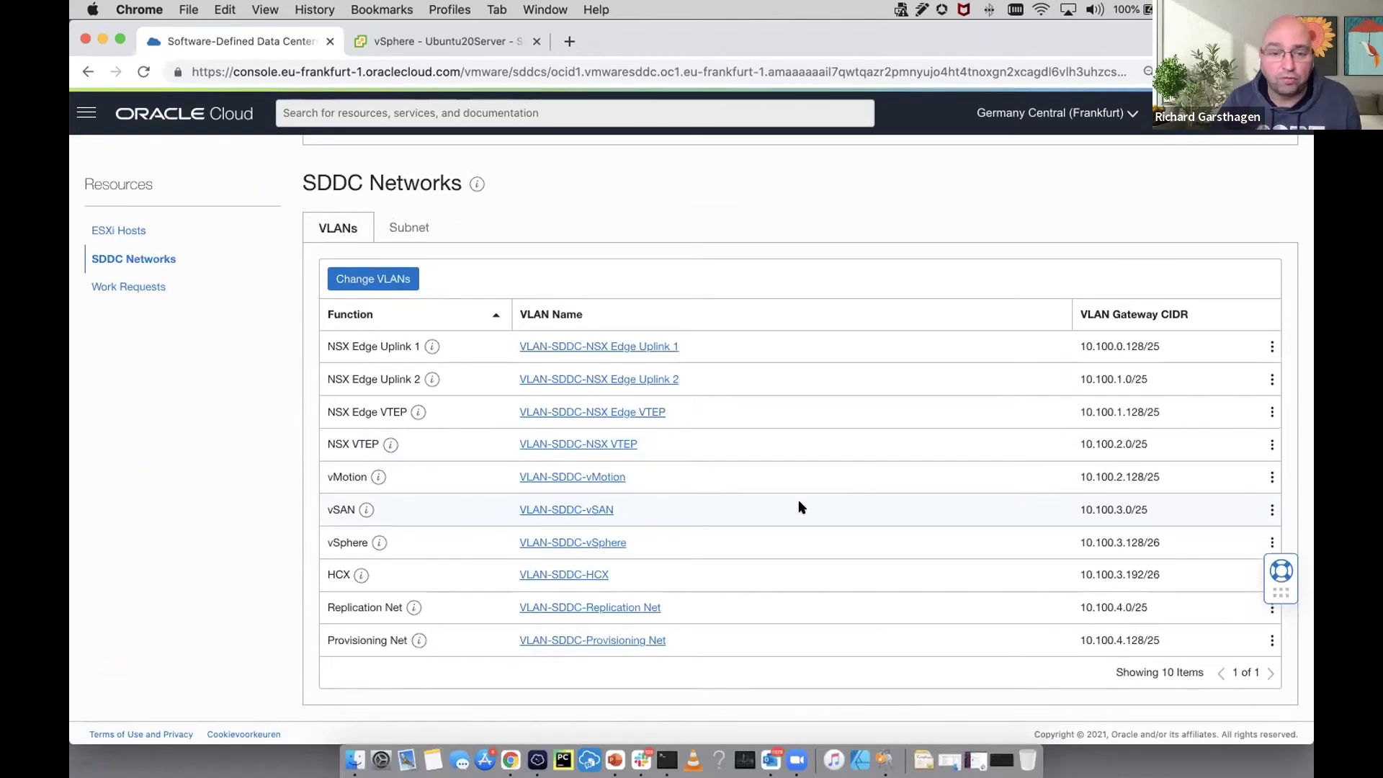
{"action": "scroll", "coordinate": [798, 507], "scroll_direction": "up", "scroll_amount": 15}
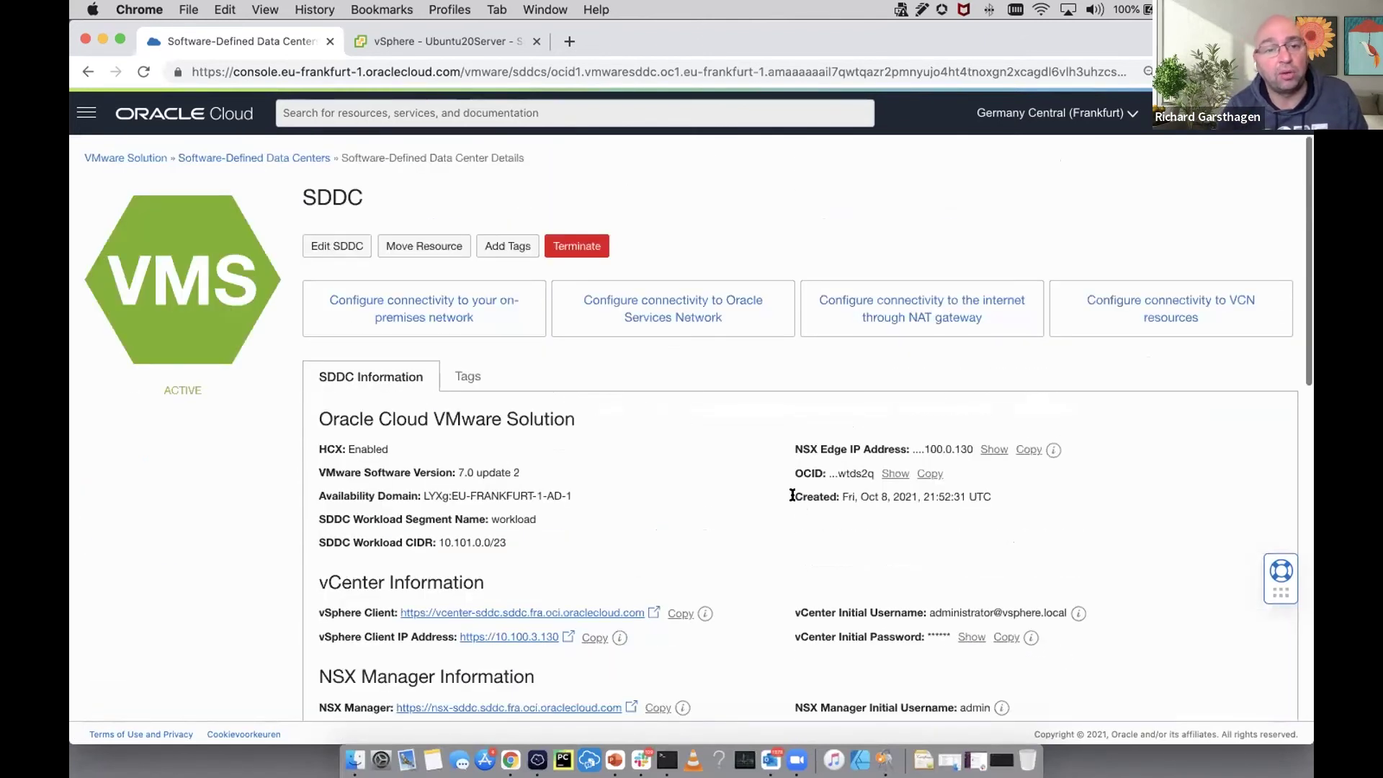
Step: Launch the vSphere Client (HTML5) and sign in with the pasted administrator username and password
{"action": "left_click", "coordinate": [563, 611]}
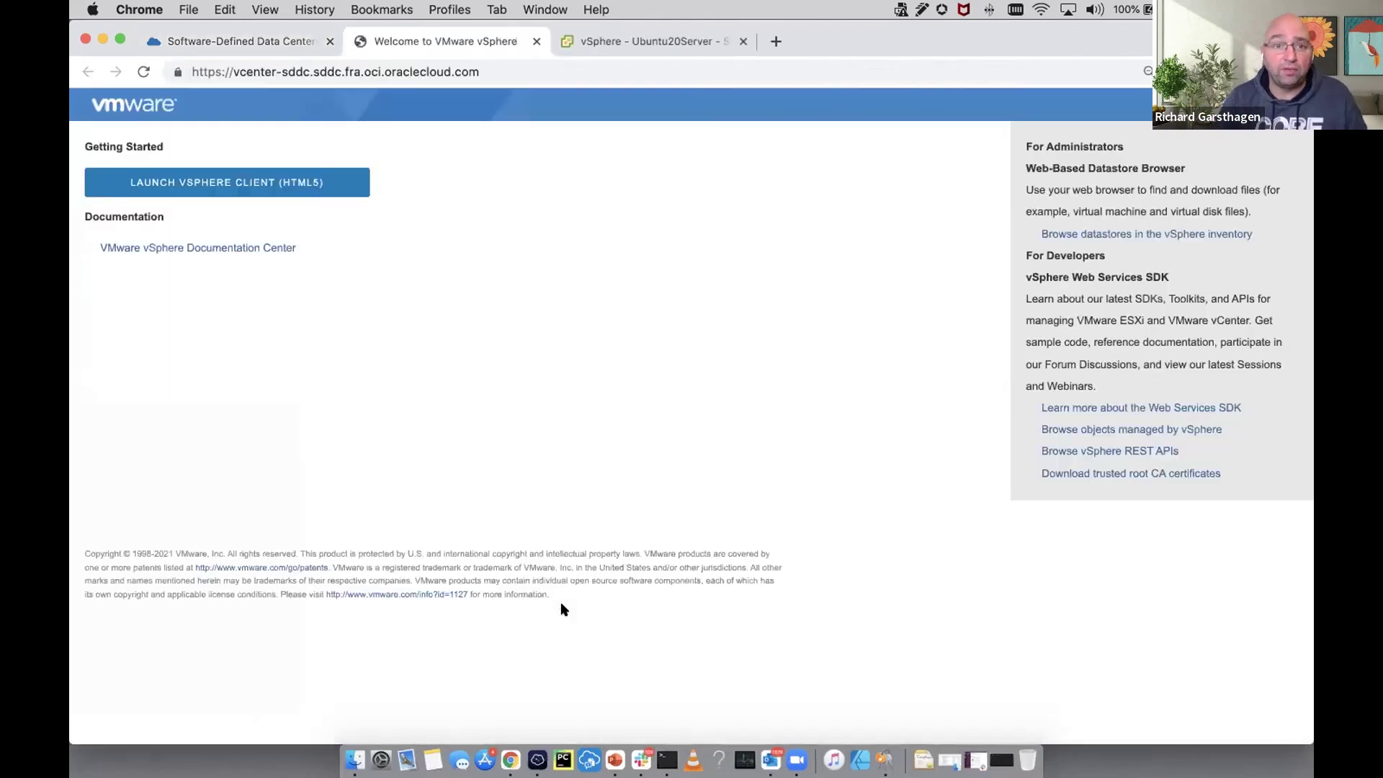
{"action": "left_click", "coordinate": [210, 182]}
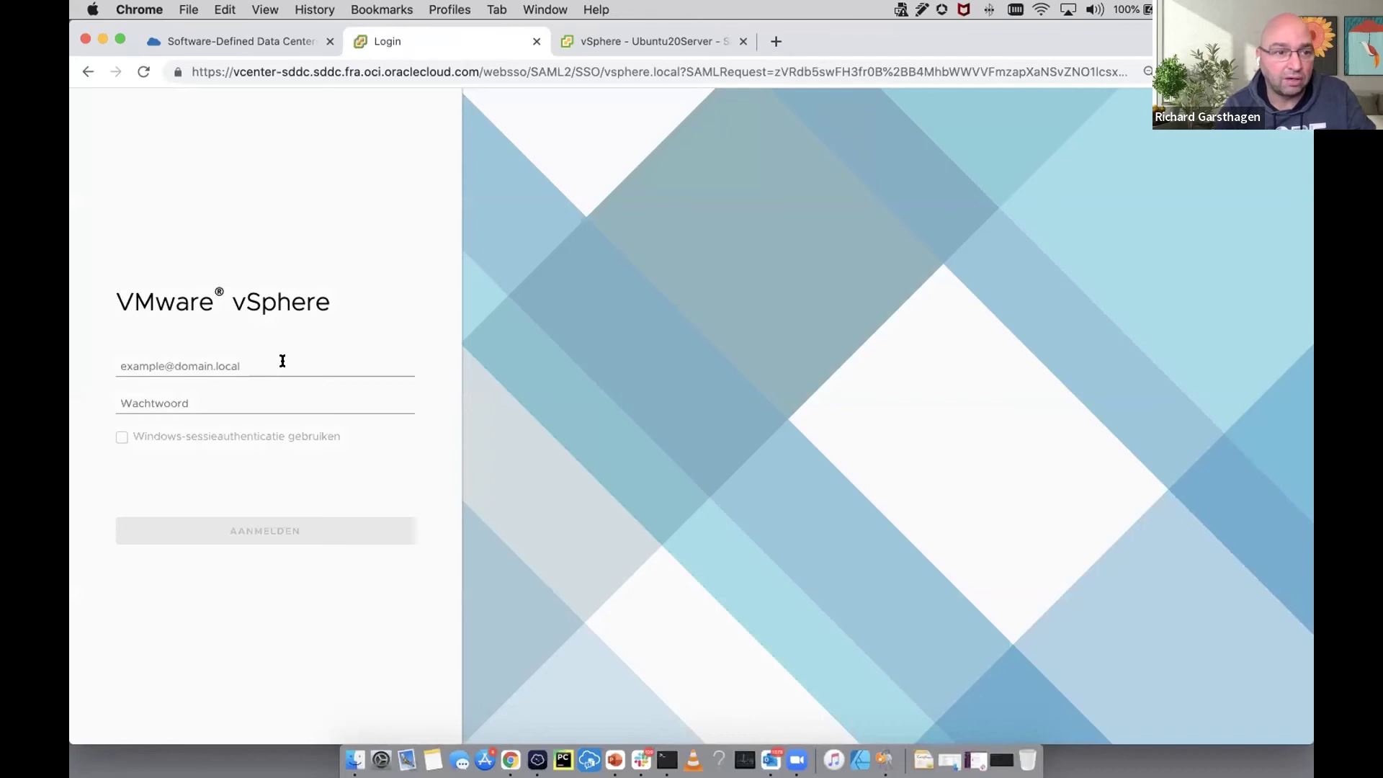
{"action": "left_click", "coordinate": [266, 367]}
{"action": "key", "text": "super+shift+3"}
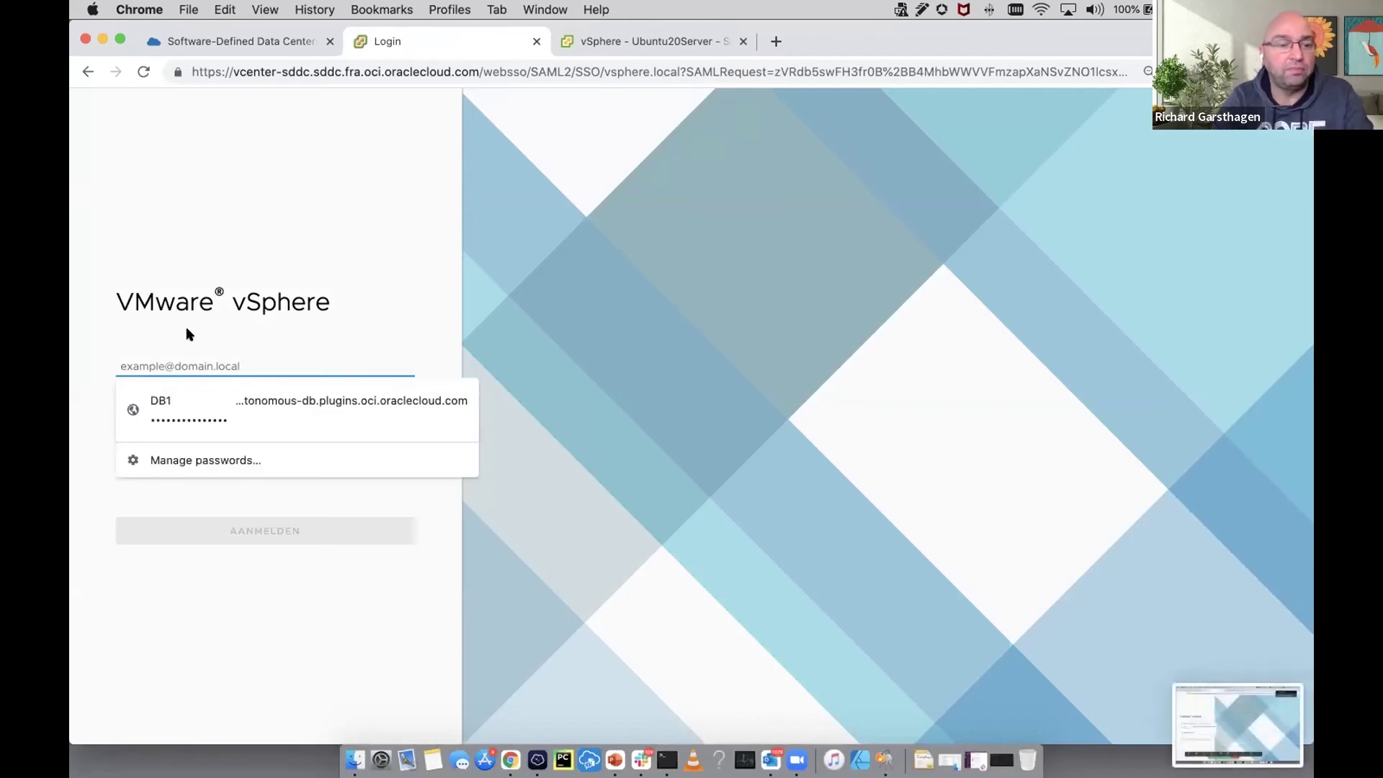
{"action": "key", "text": "super+v"}
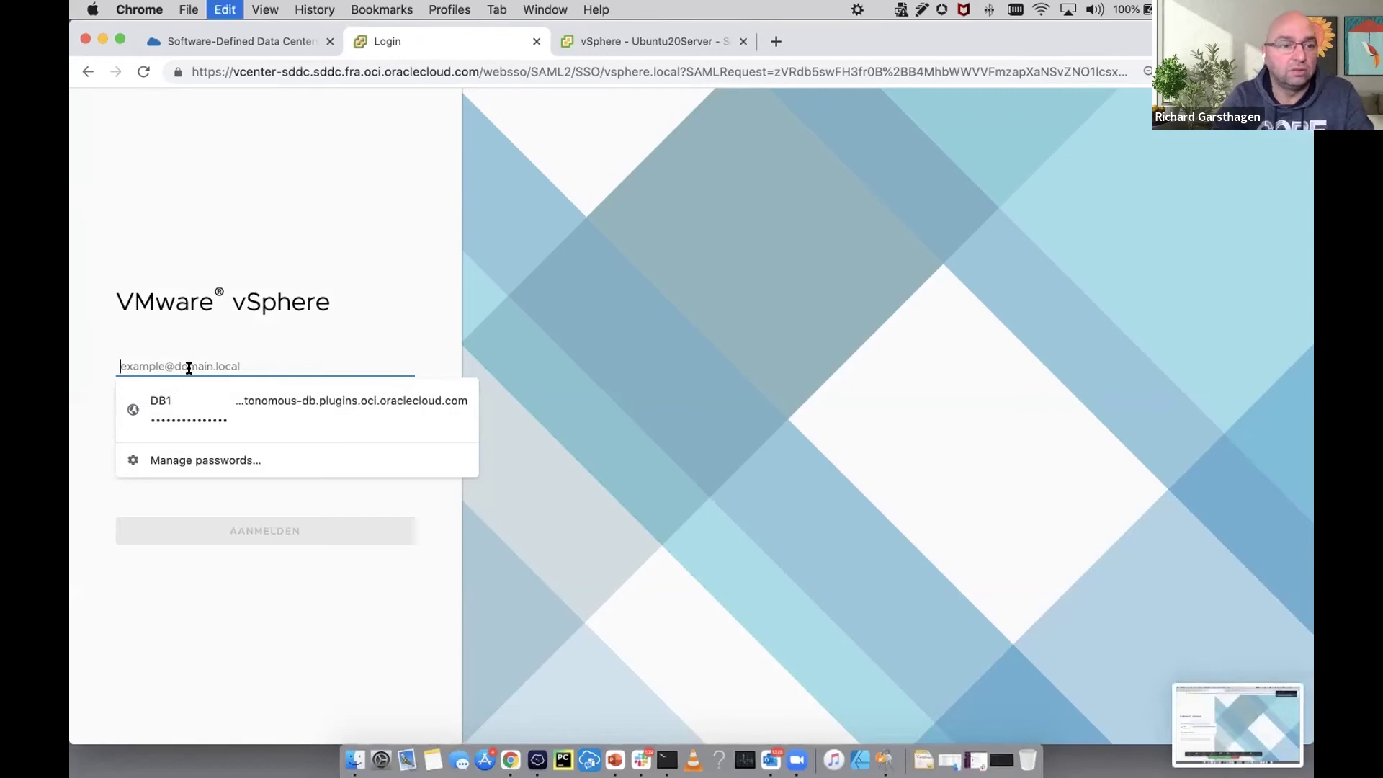
{"action": "left_click", "coordinate": [188, 395]}
{"action": "key", "text": "super+v"}
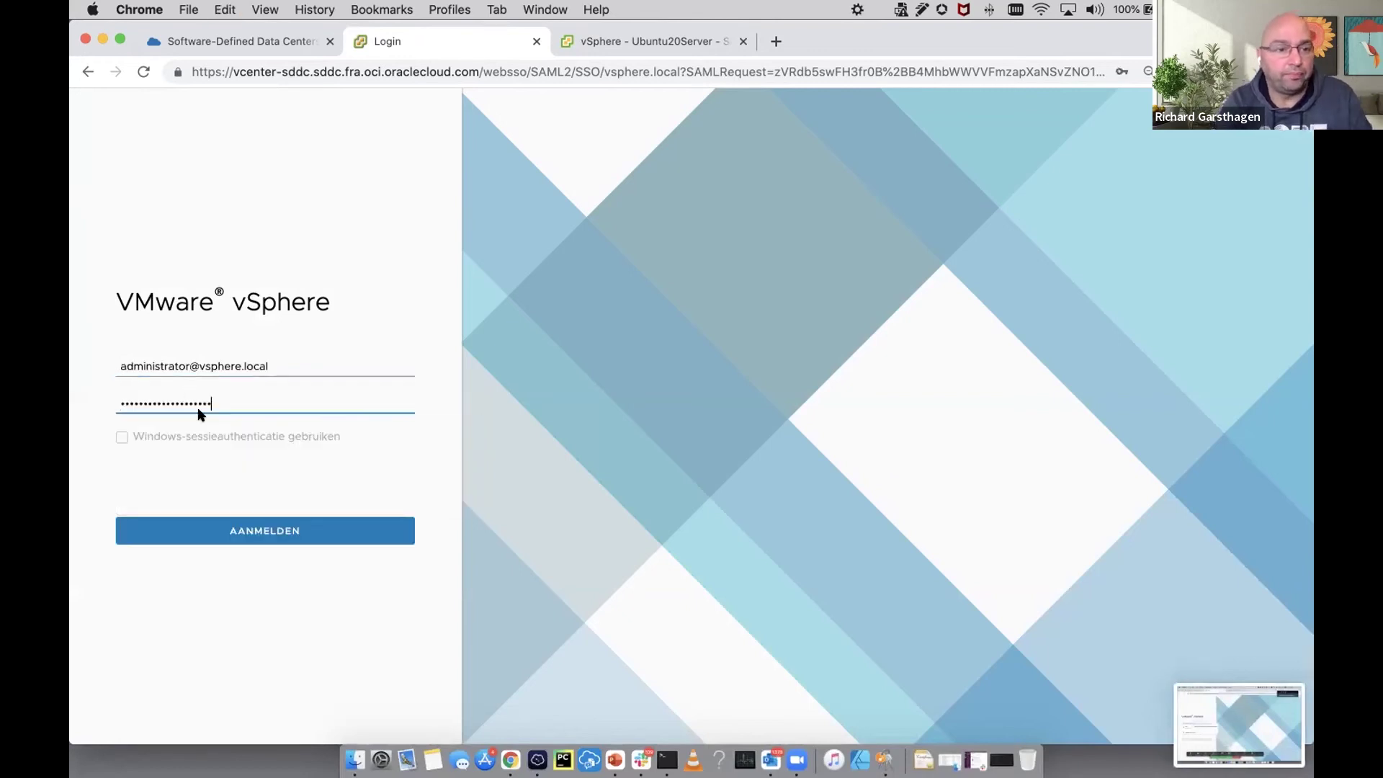
{"action": "left_click", "coordinate": [239, 531]}
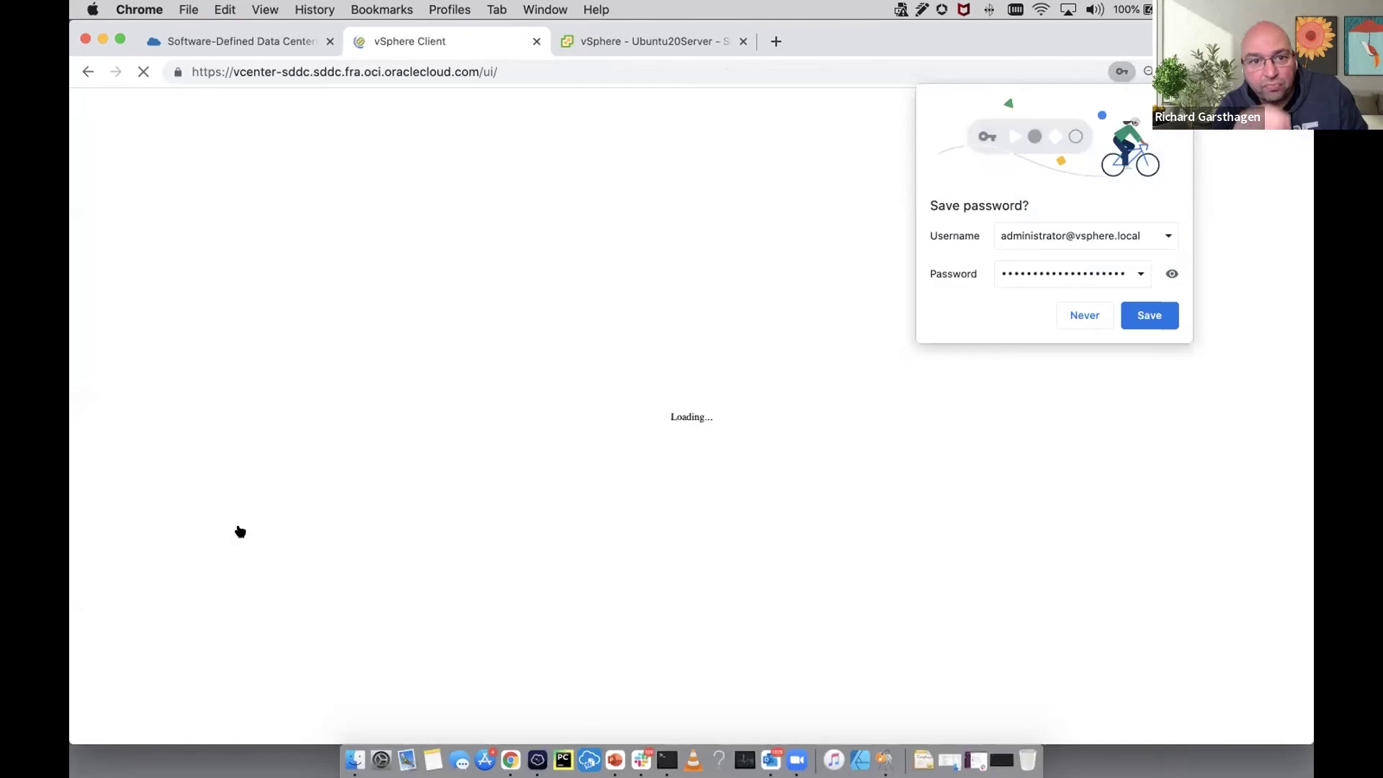
Step: Decline saving the password, browse the ESXi hosts, and launch a Web Console for UbuntuDesktop
{"action": "left_click", "coordinate": [1074, 315]}
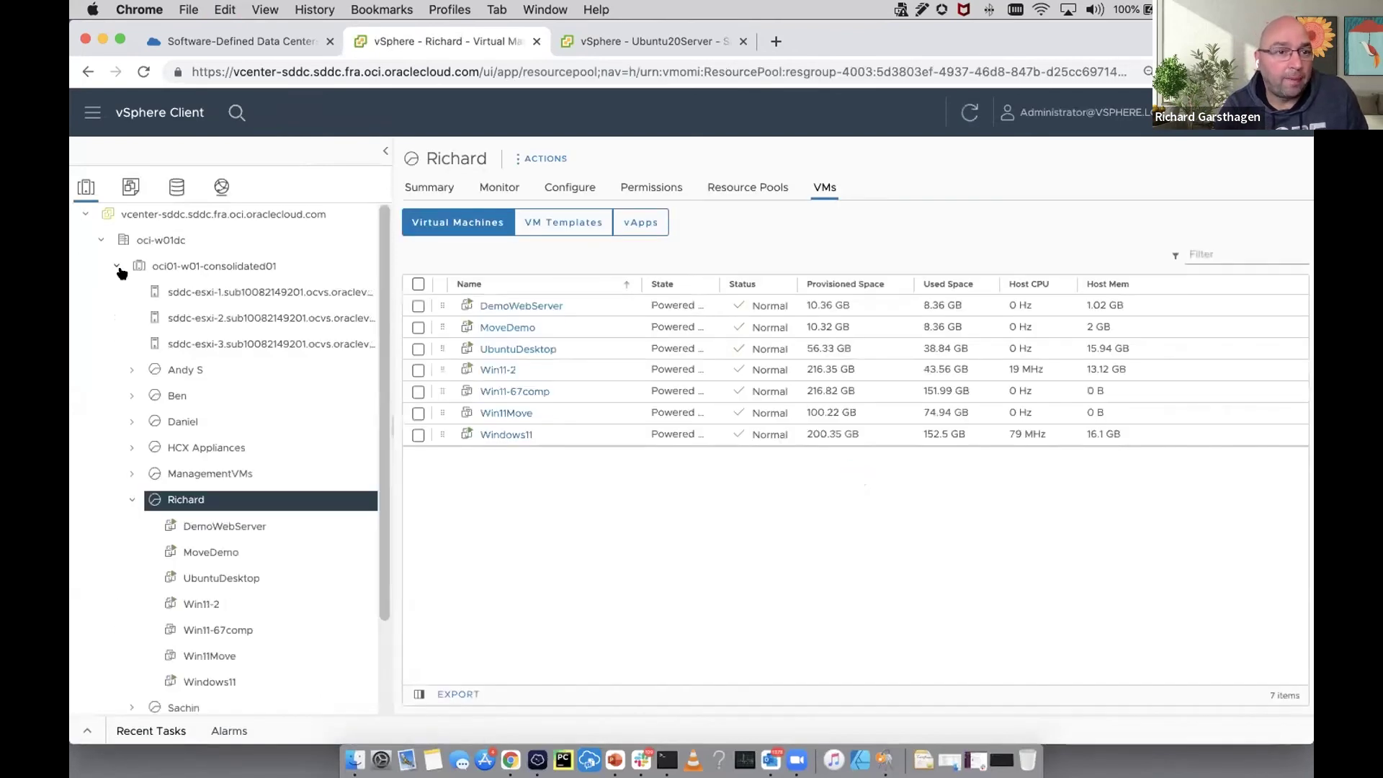
{"action": "left_click", "coordinate": [280, 292]}
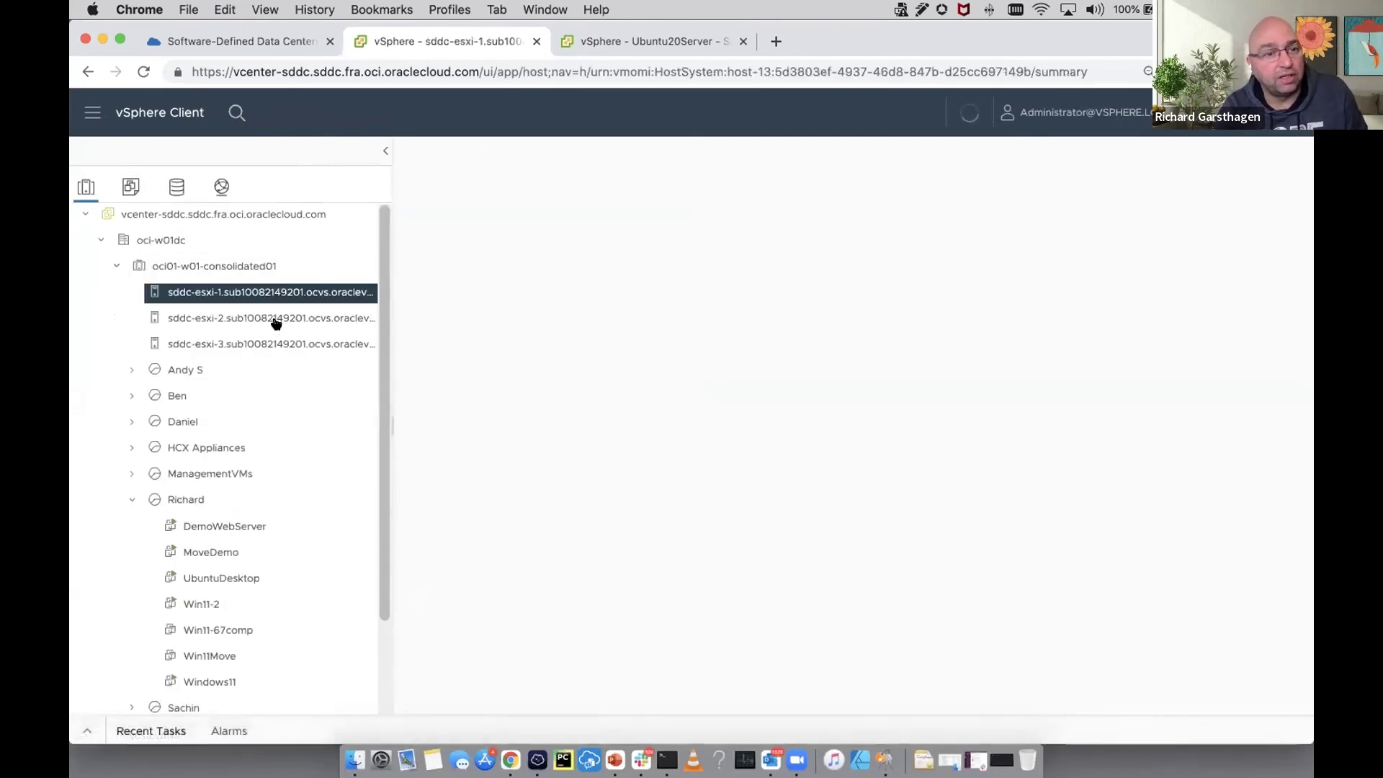
{"action": "left_click", "coordinate": [274, 319]}
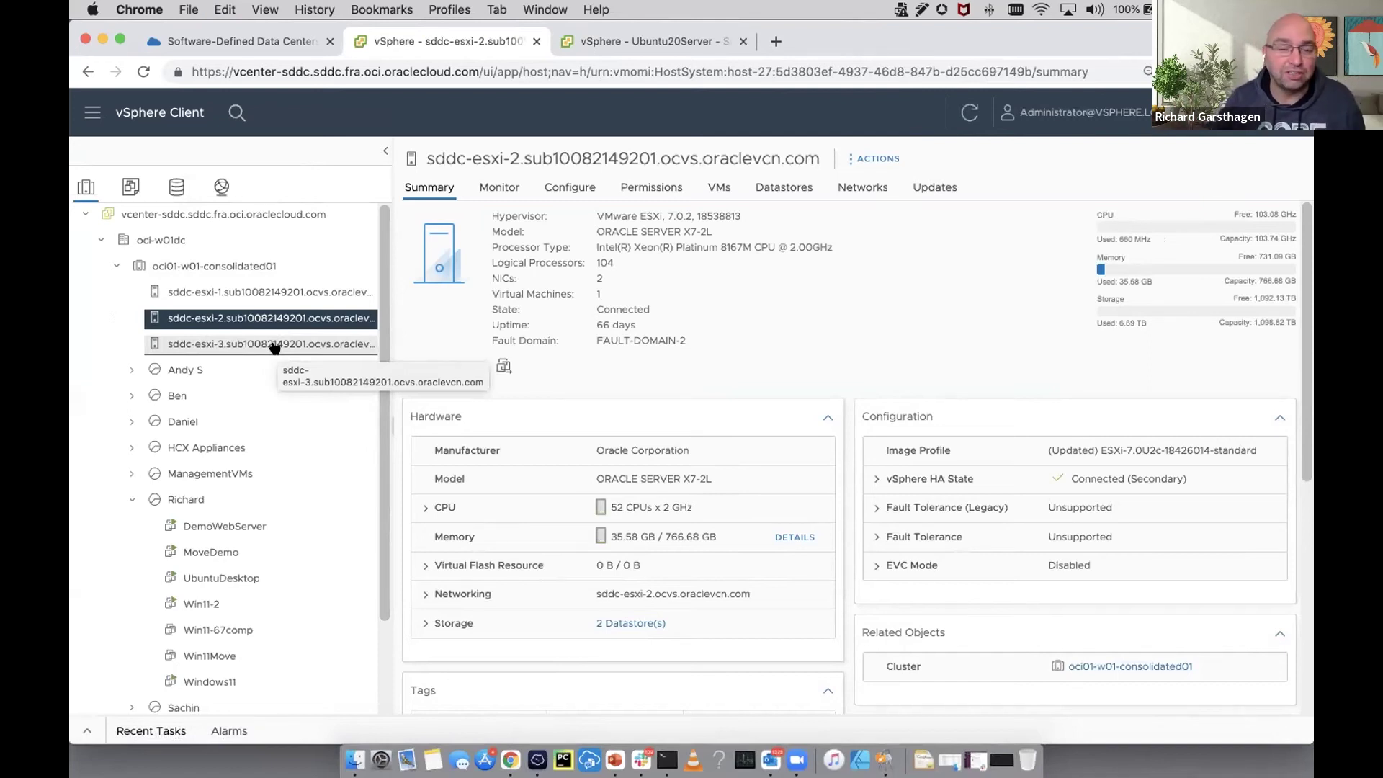
{"action": "left_click", "coordinate": [225, 579]}
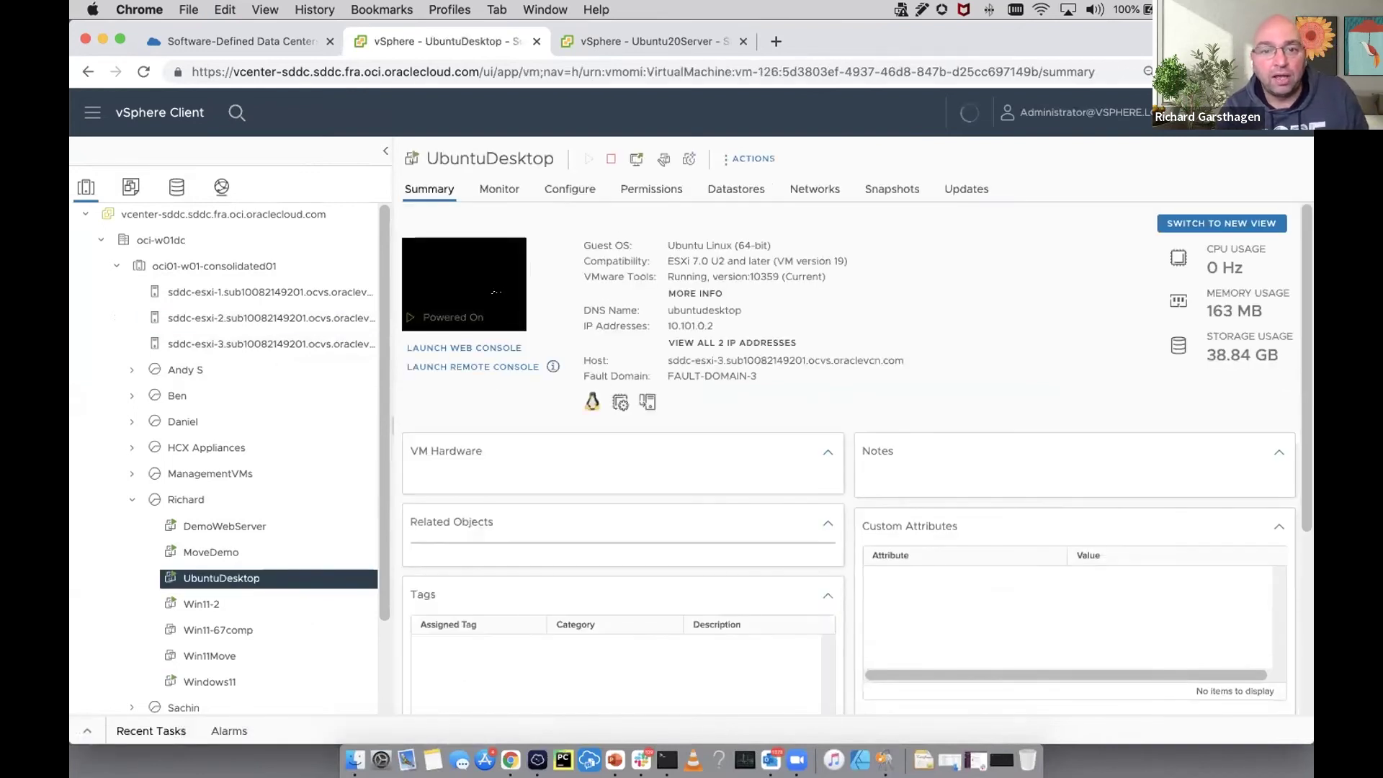
{"action": "left_click", "coordinate": [464, 284]}
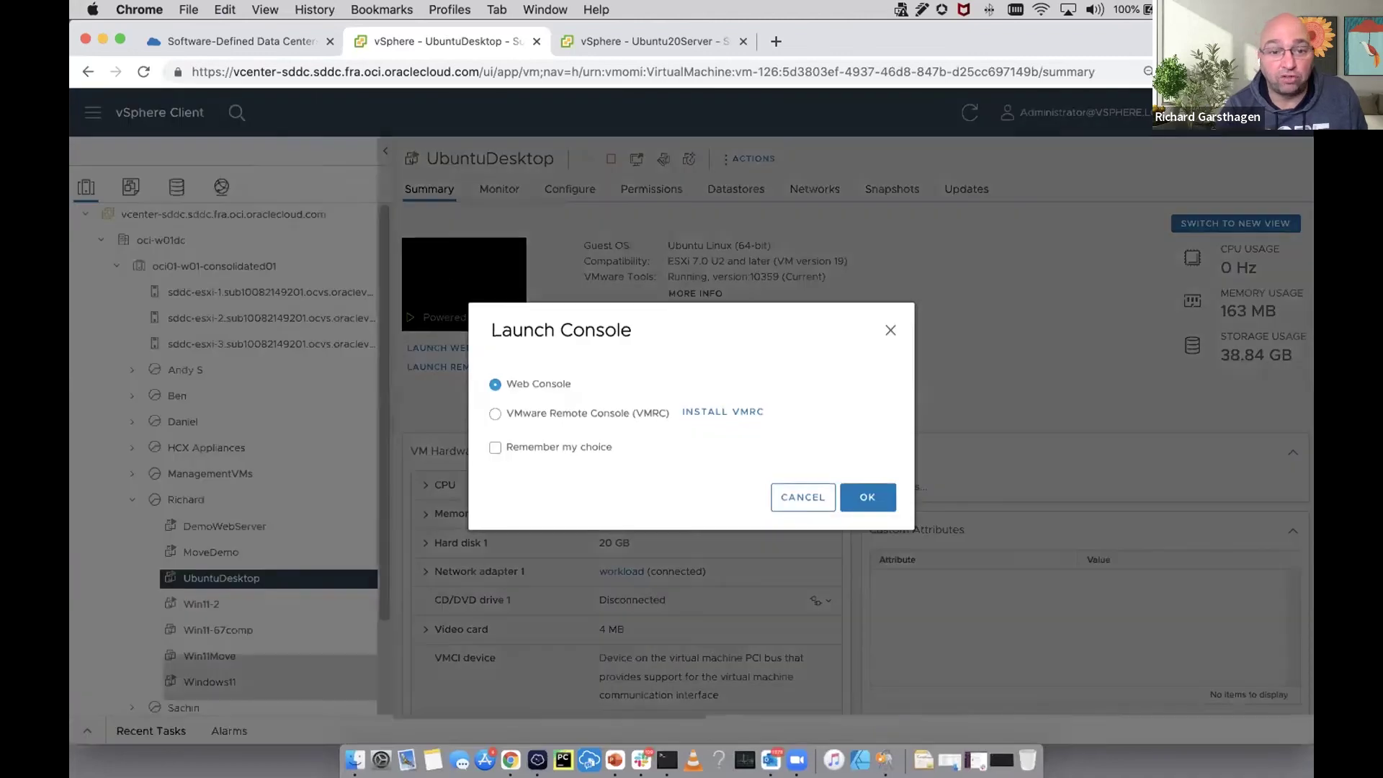
Step: Open the UbuntuDesktop web console, log in with password 'ubuntu', and close the connection warning
{"action": "left_click", "coordinate": [868, 497]}
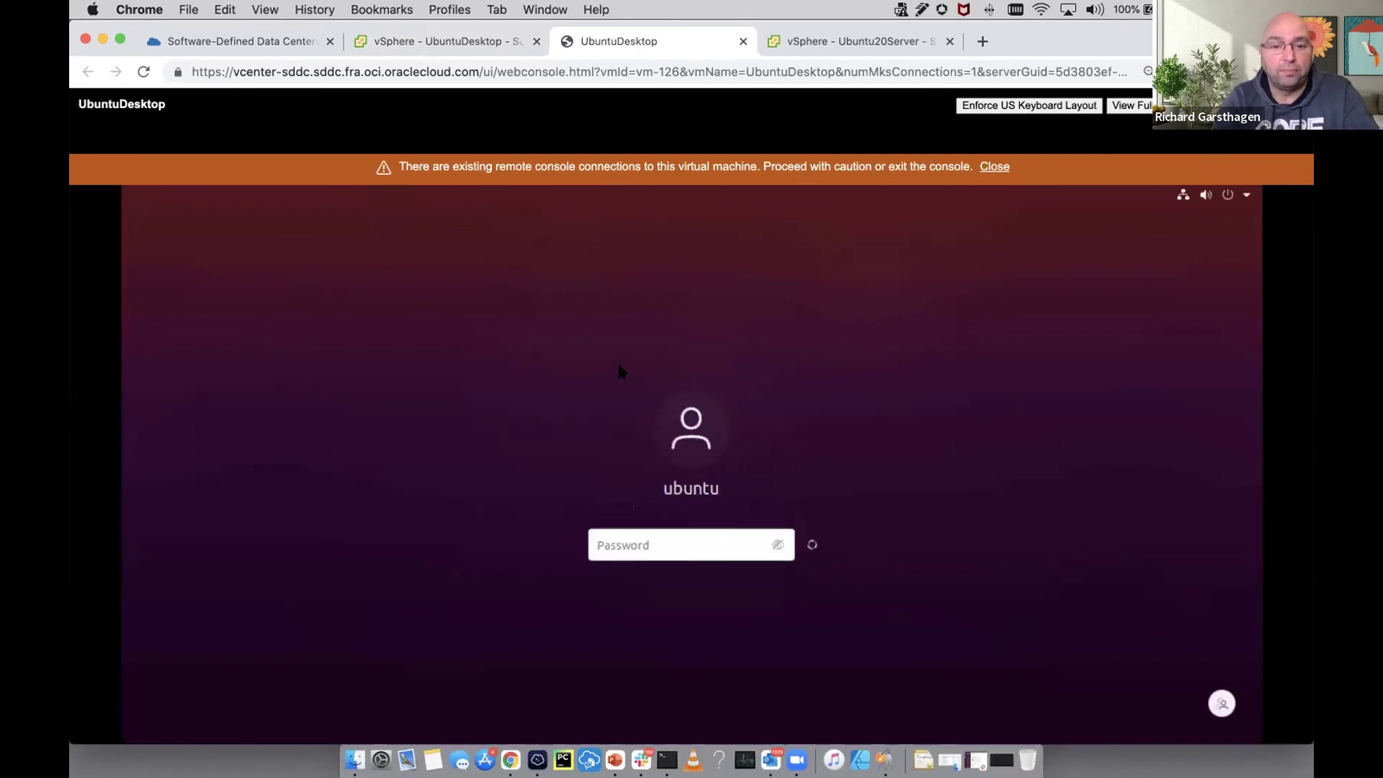
{"action": "type", "text": "ubu"}
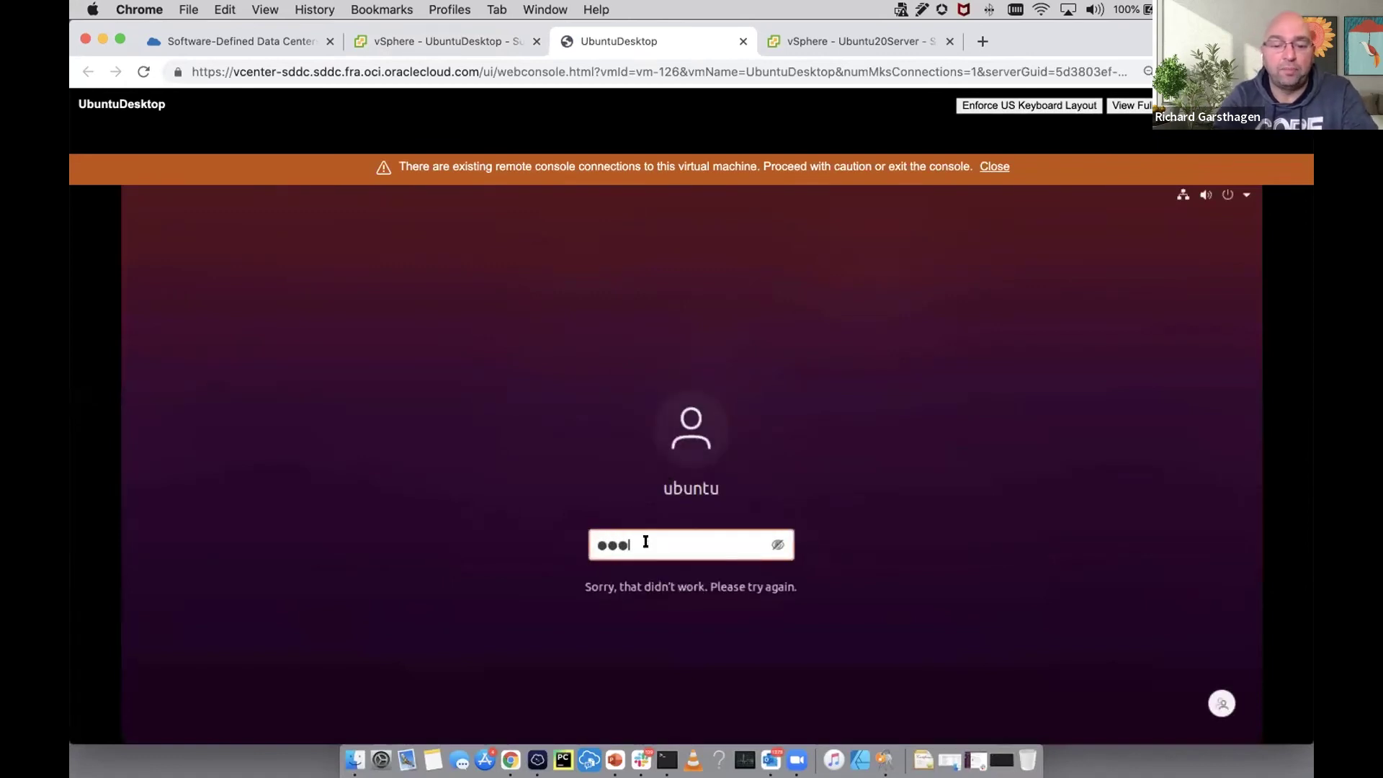
{"action": "type", "text": "ntu"}
{"action": "key", "text": "Return"}
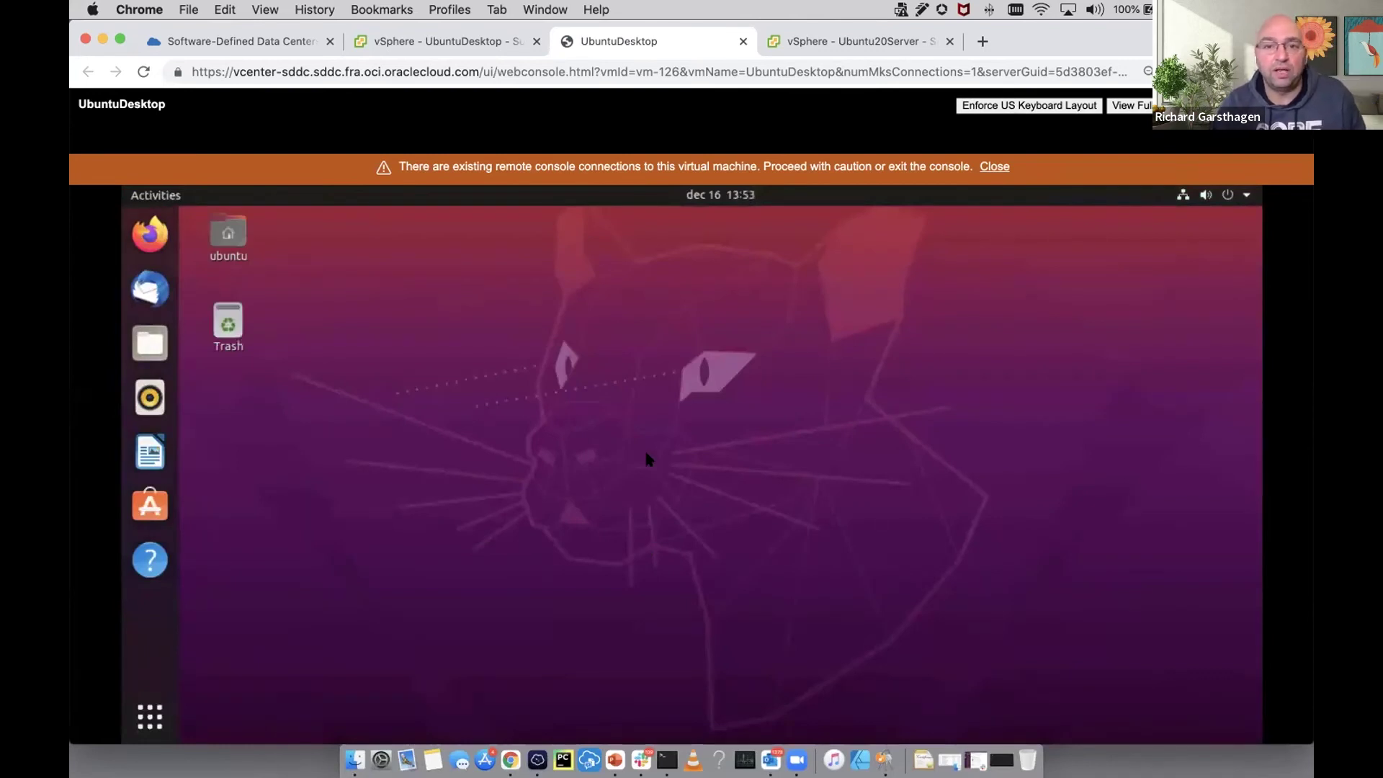
{"action": "left_click", "coordinate": [994, 167]}
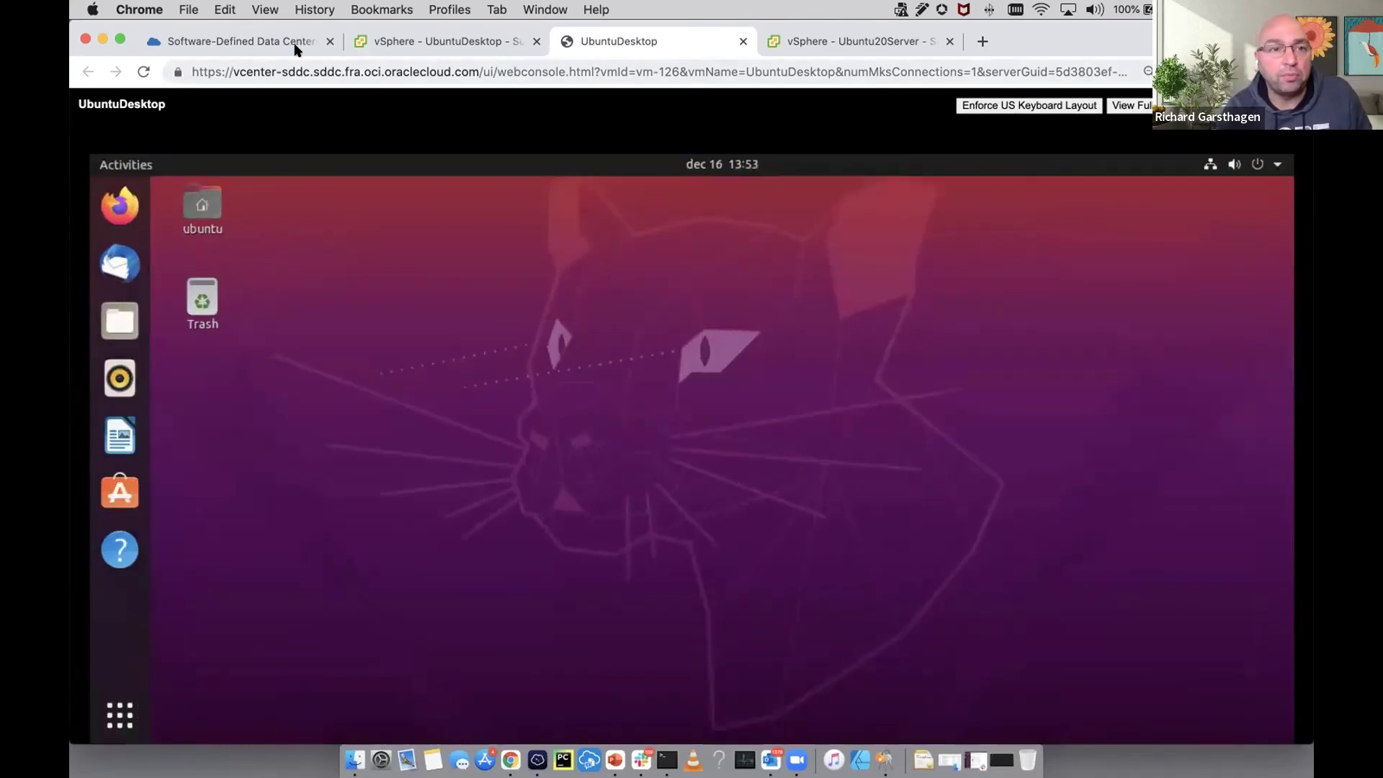
{"action": "left_click", "coordinate": [270, 42]}
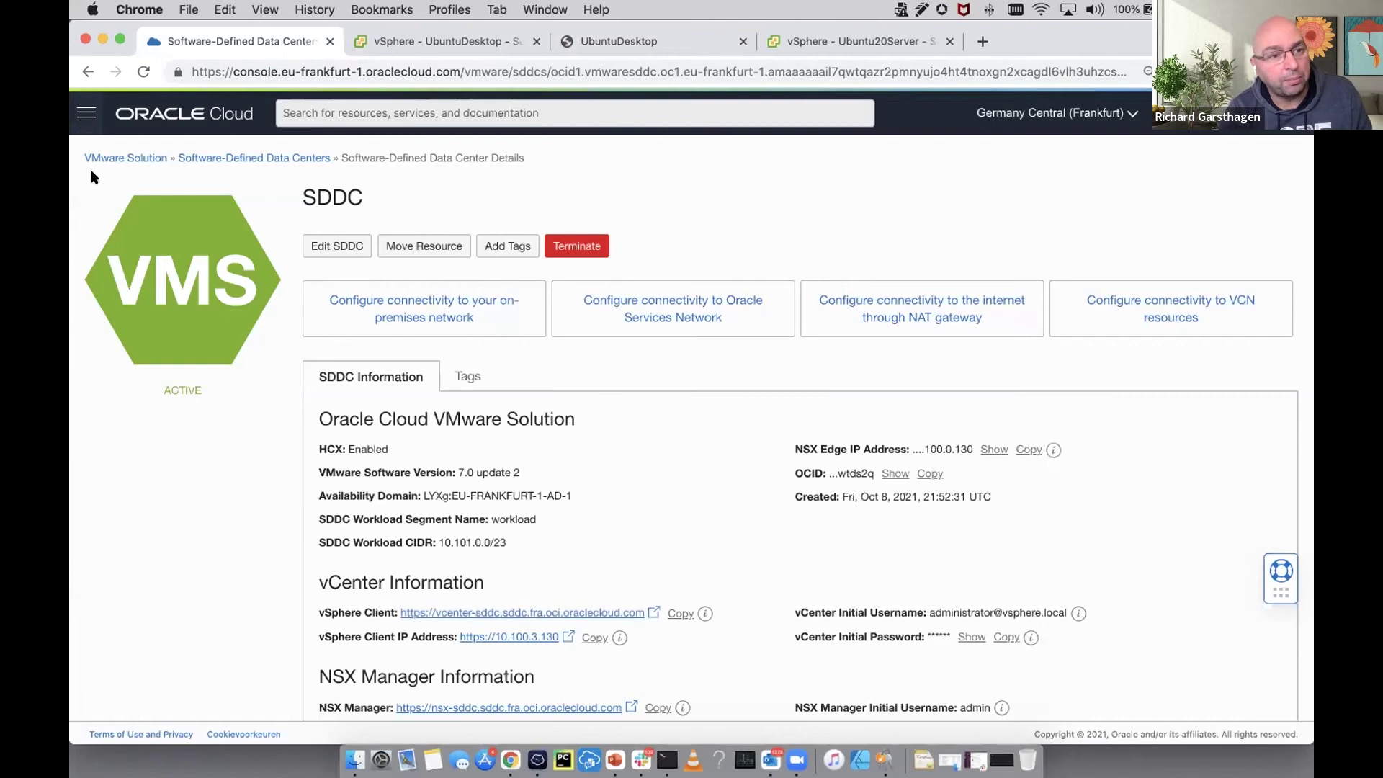
Step: Open the ProdDB DB system's Nodes list and select the proddb node's IP 10.100.11.149
{"action": "left_click", "coordinate": [86, 113]}
{"action": "left_click", "coordinate": [116, 313]}
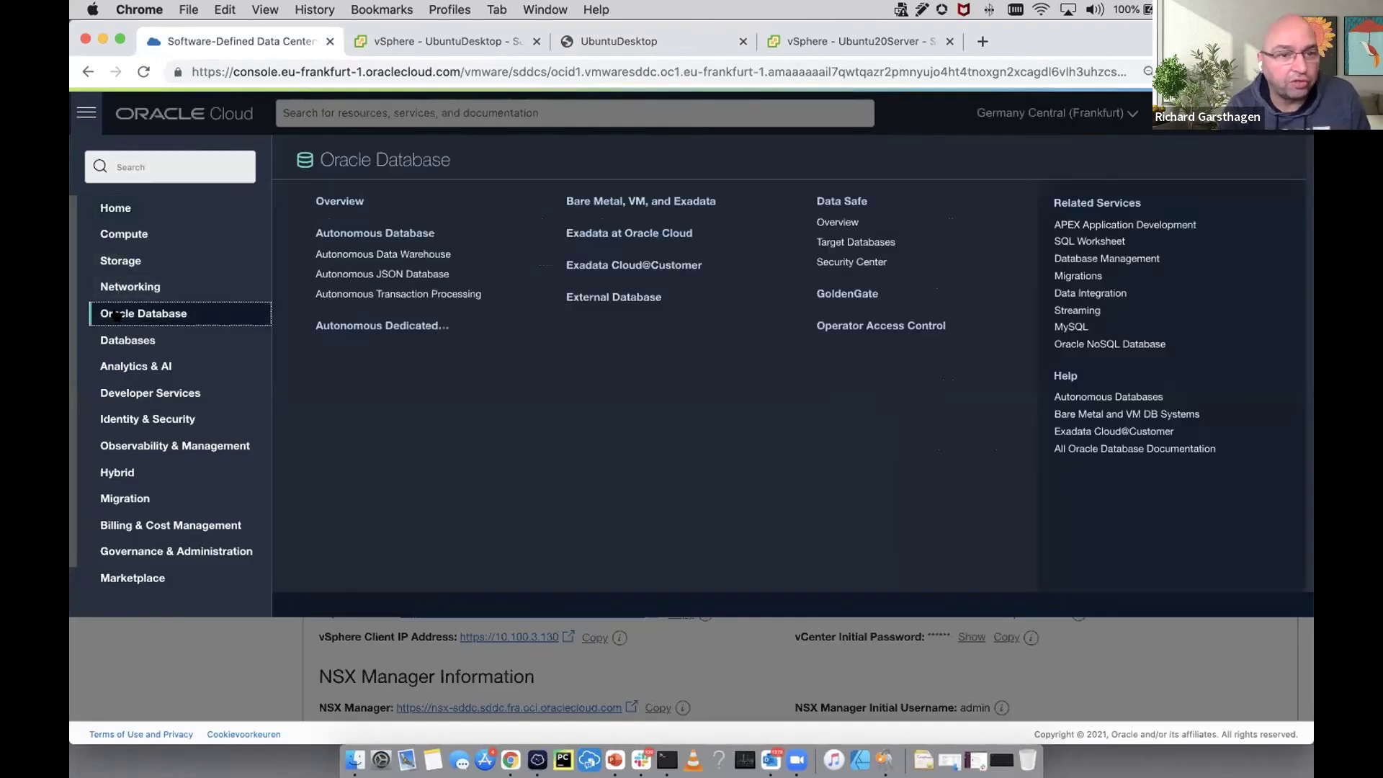
{"action": "left_click", "coordinate": [652, 199]}
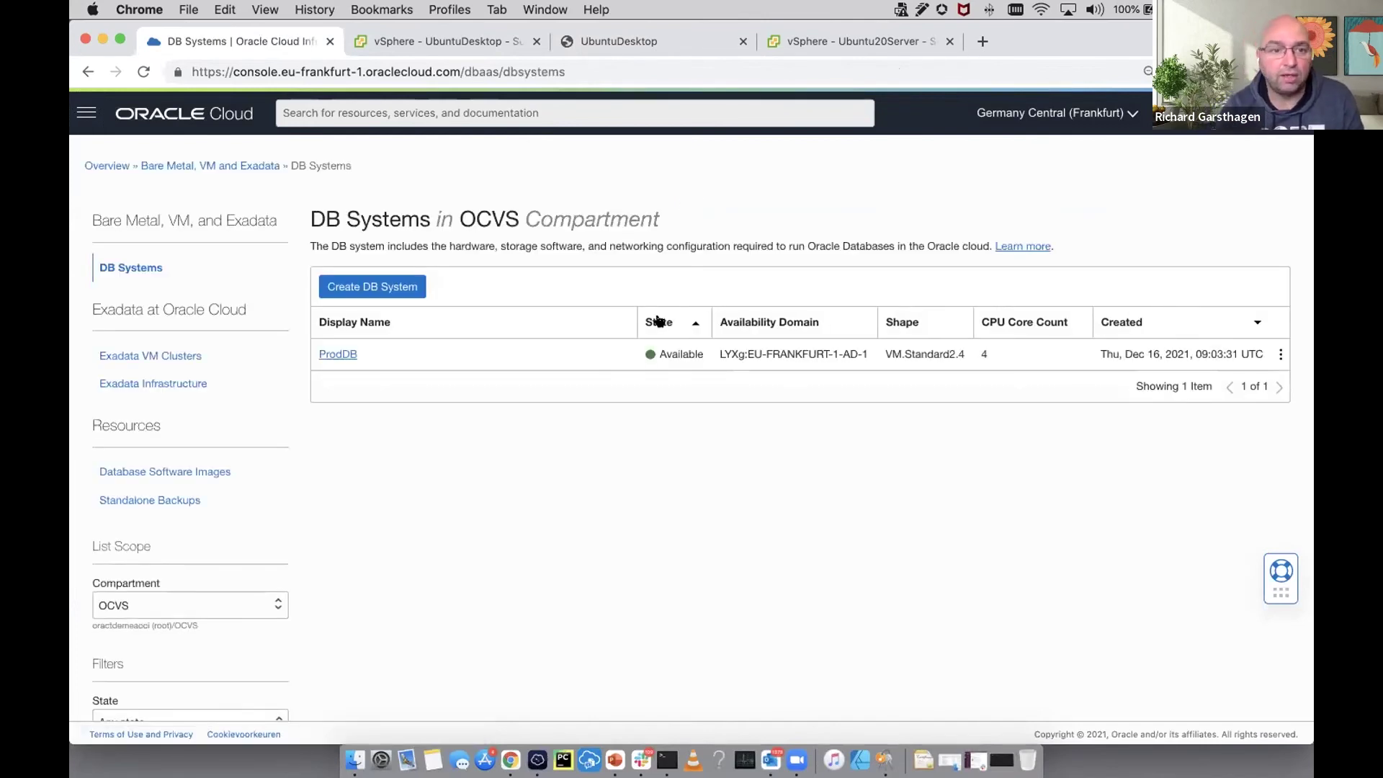
{"action": "left_click", "coordinate": [338, 355]}
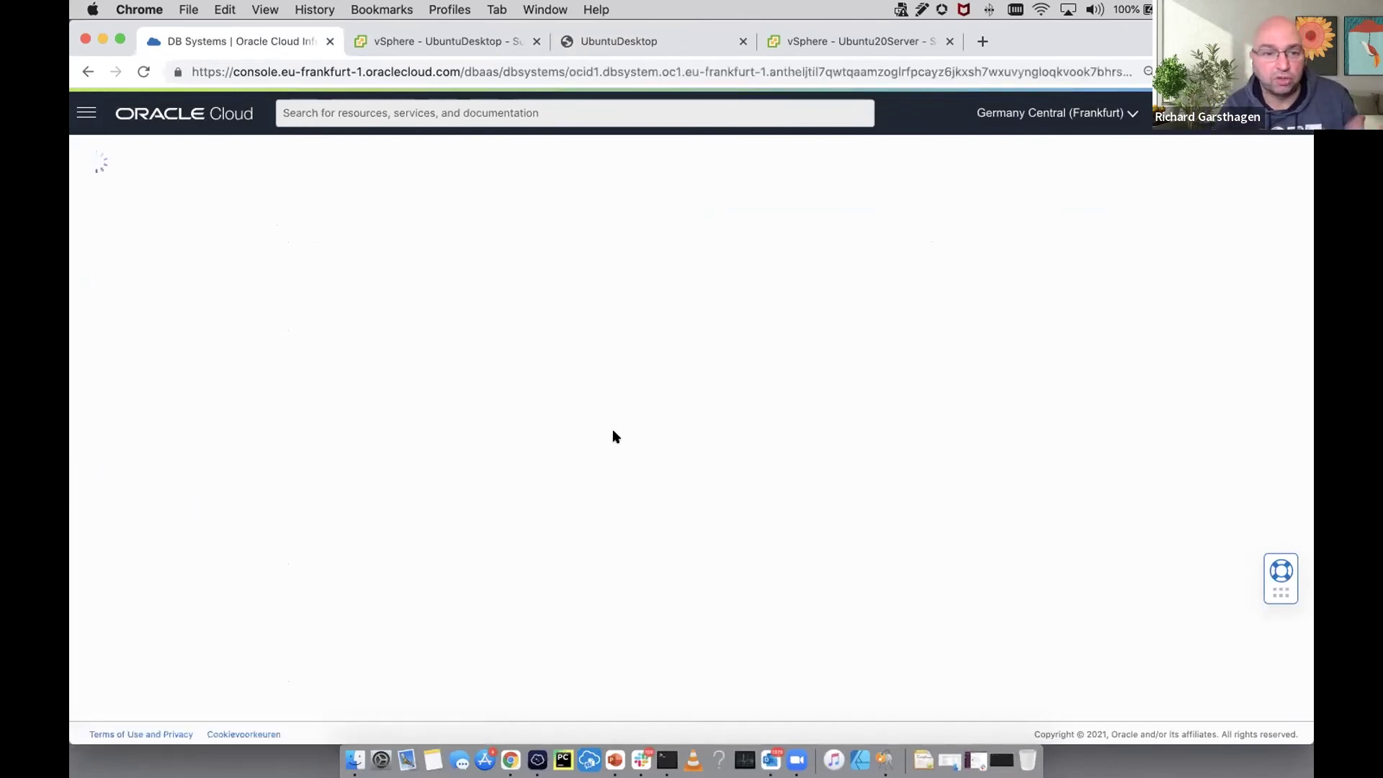
{"action": "scroll", "coordinate": [612, 429], "scroll_direction": "down", "scroll_amount": 5}
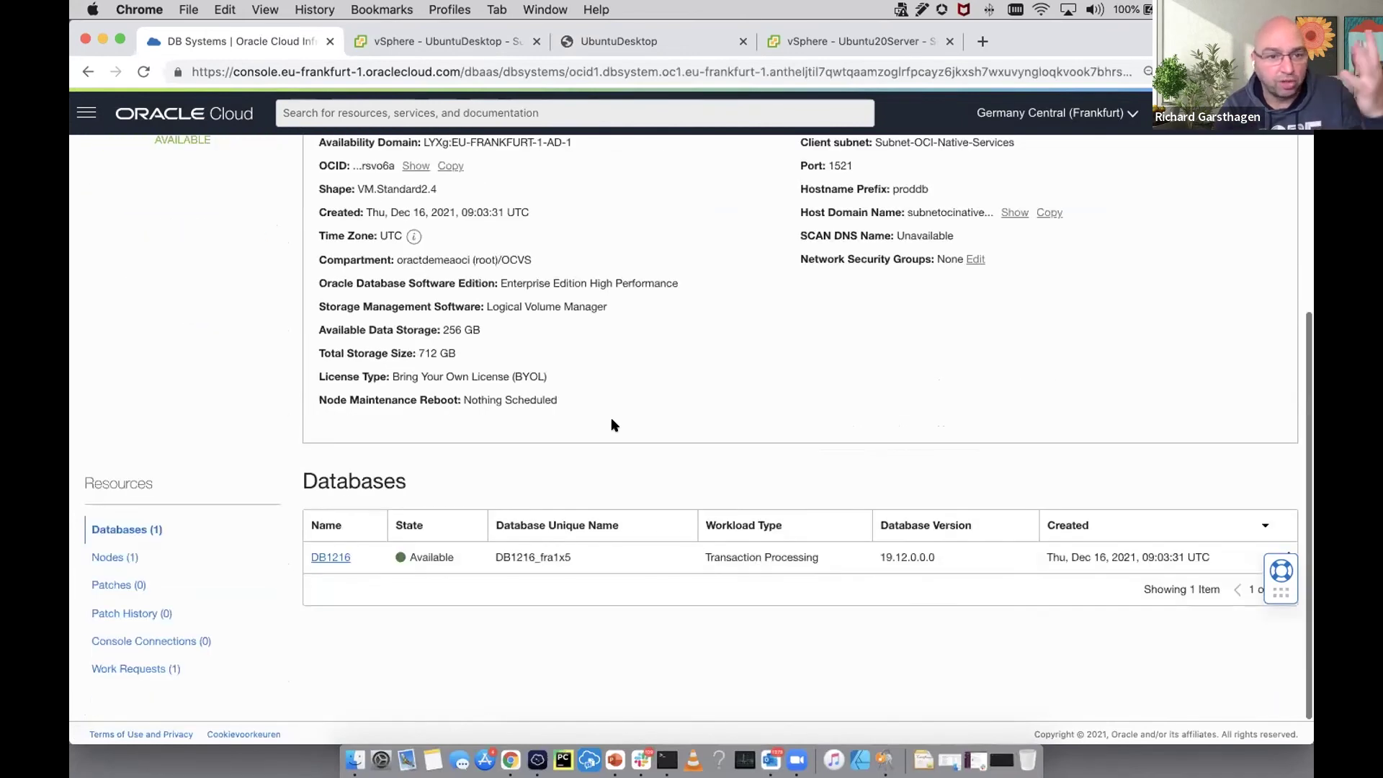
{"action": "left_click", "coordinate": [94, 559]}
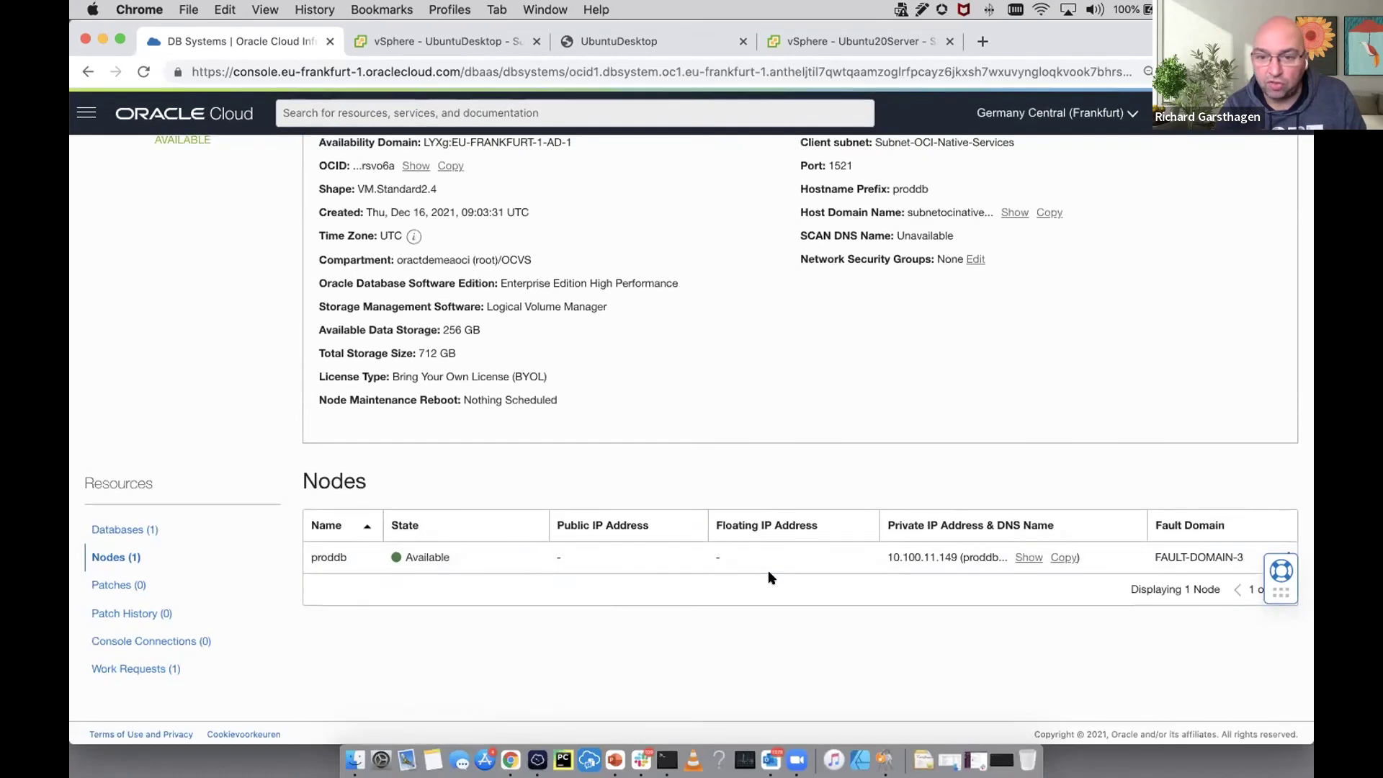
{"action": "left_click_drag", "start_coordinate": [958, 553], "coordinate": [876, 558]}
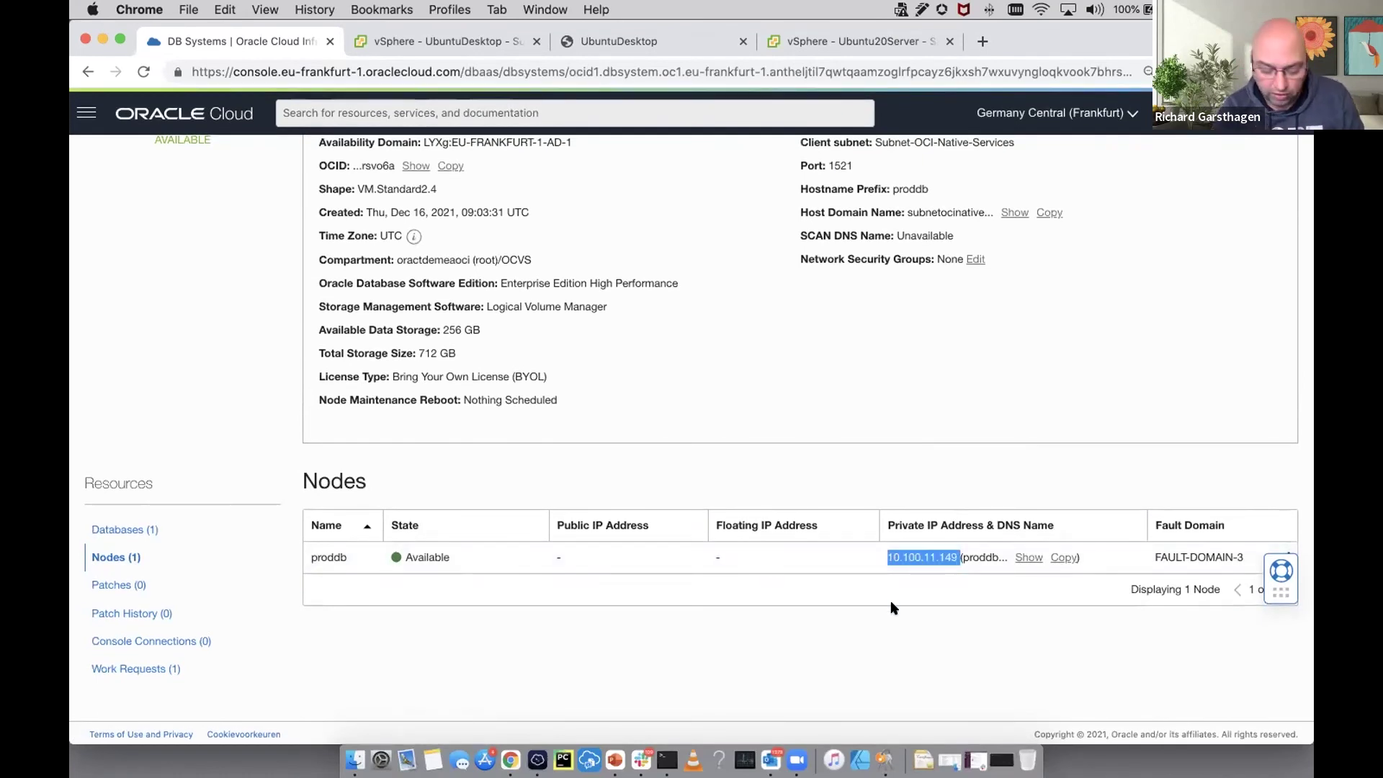
Step: From an Ubuntu terminal, run 'ping 10.100.11.149' and stop it after all packets are lost
{"action": "left_click", "coordinate": [625, 41]}
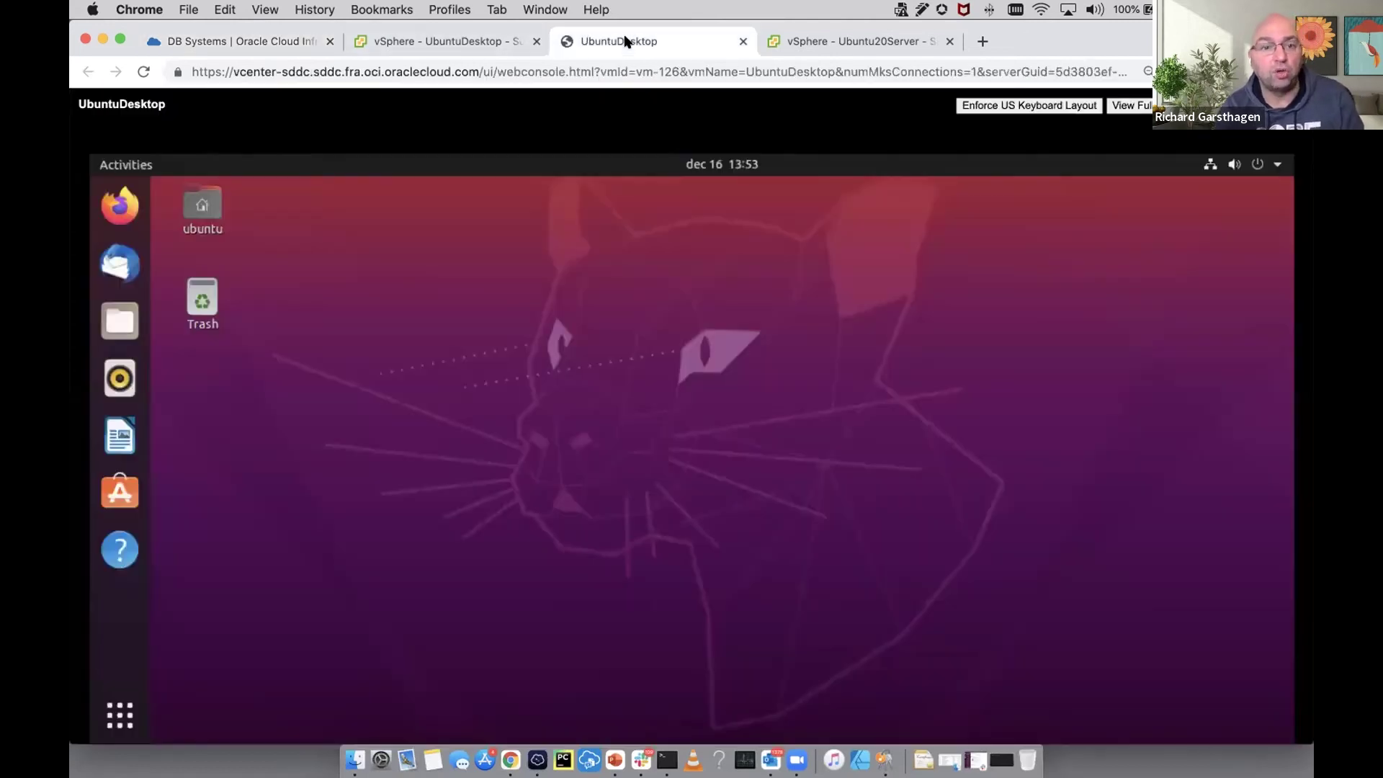
{"action": "right_click", "coordinate": [563, 369]}
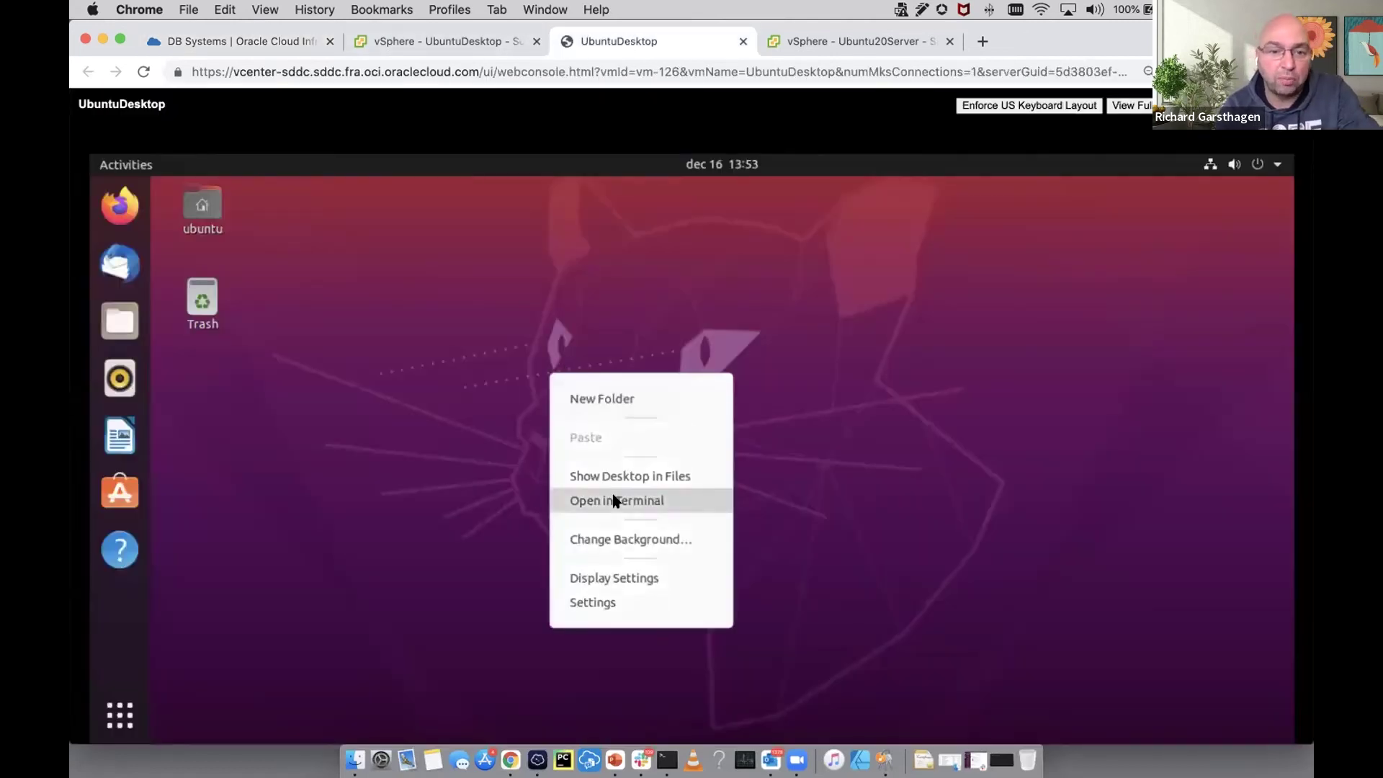
{"action": "left_click", "coordinate": [616, 497]}
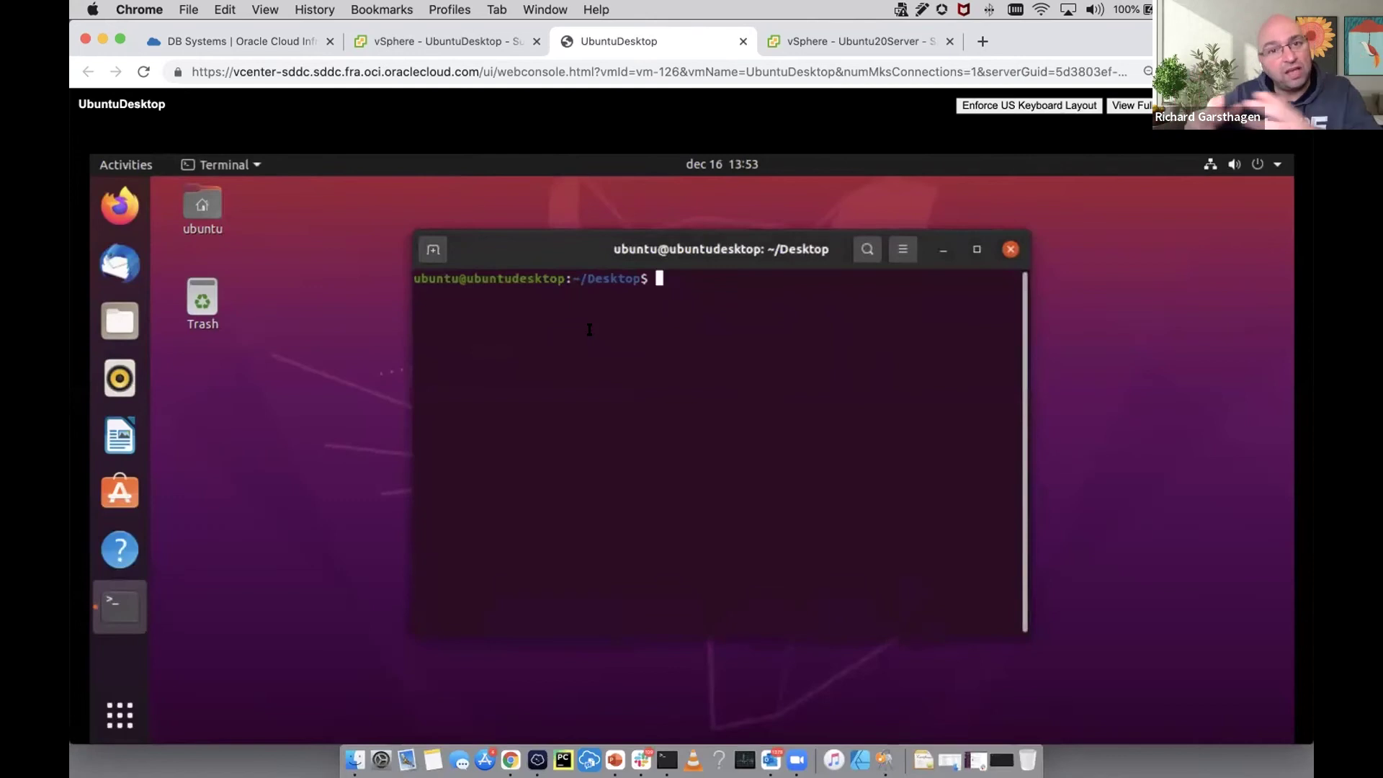
{"action": "type", "text": "ping "}
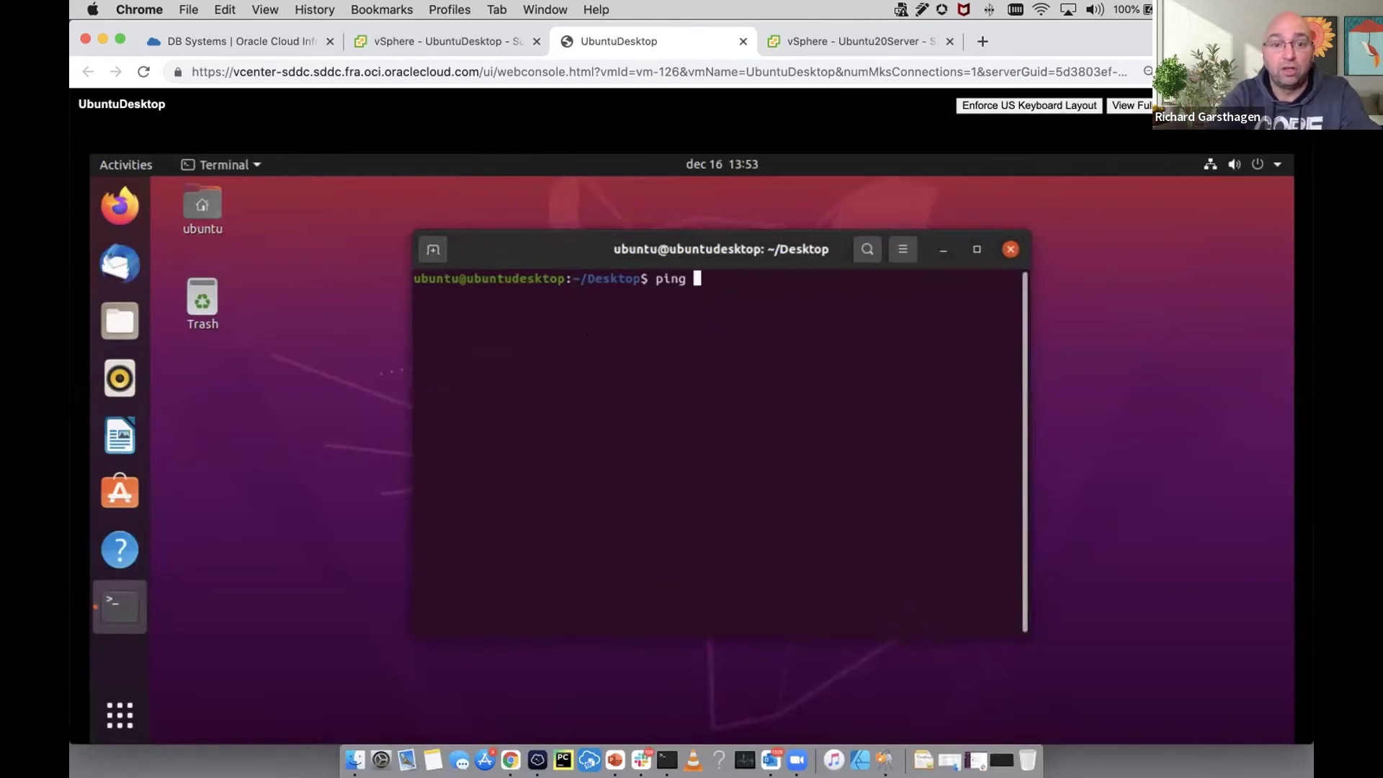
{"action": "type", "text": "10"}
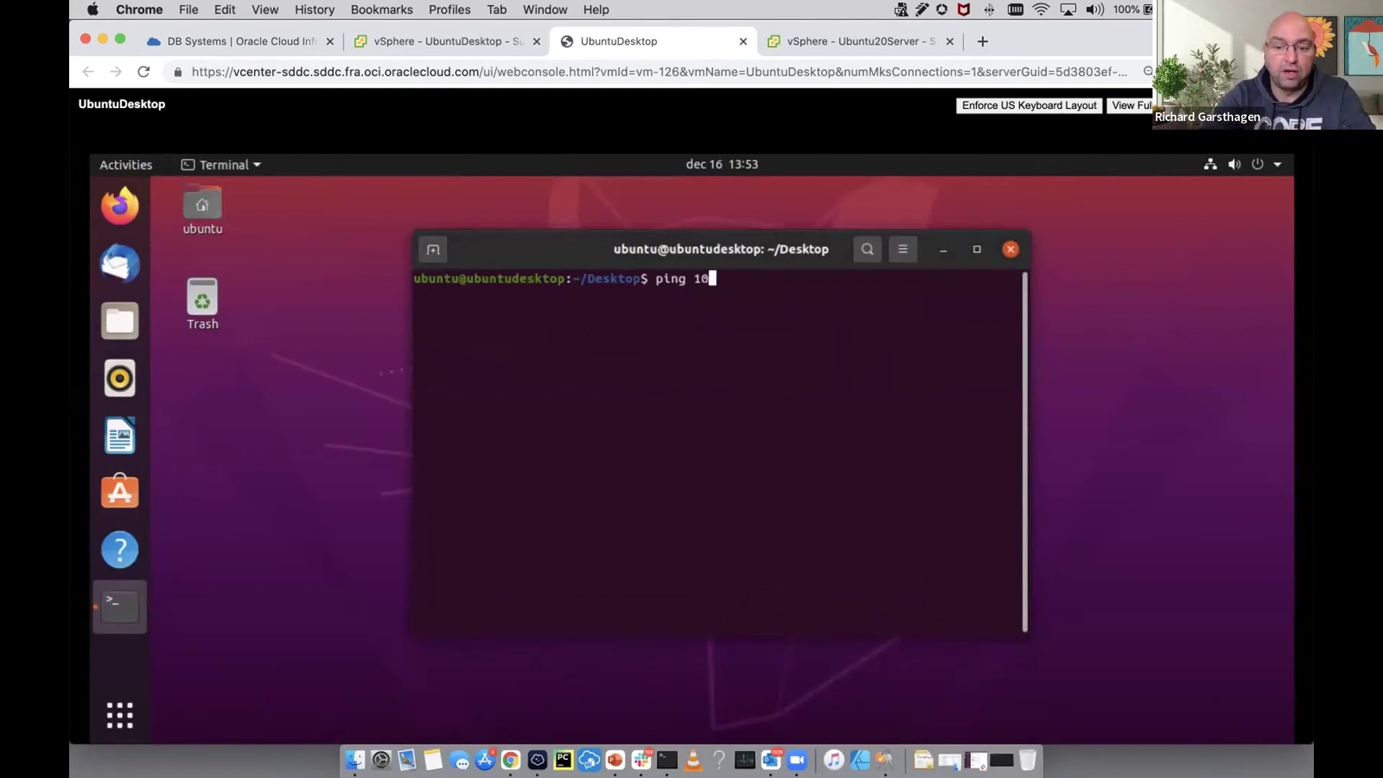
{"action": "type", "text": ".100.11.149"}
{"action": "key", "text": "Return"}
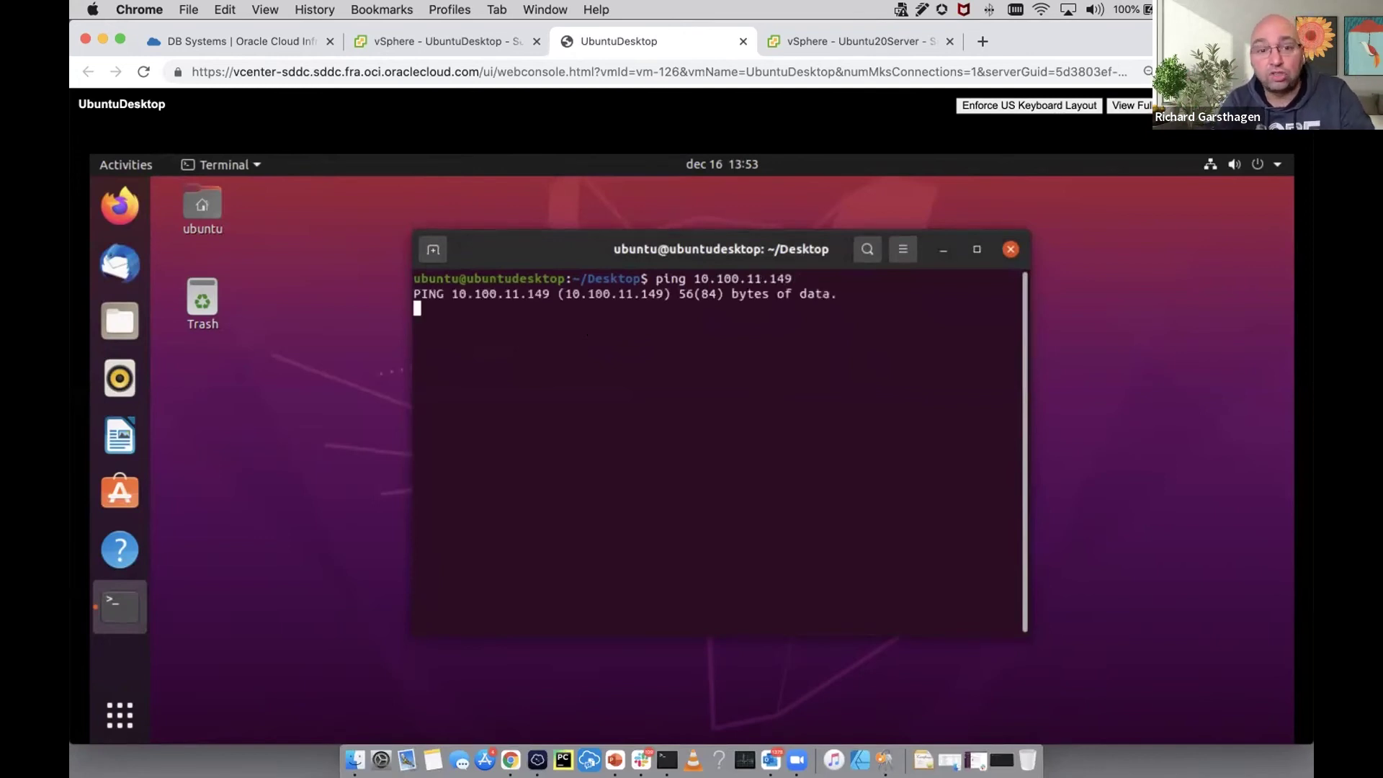
{"action": "key", "text": "ctrl+c"}
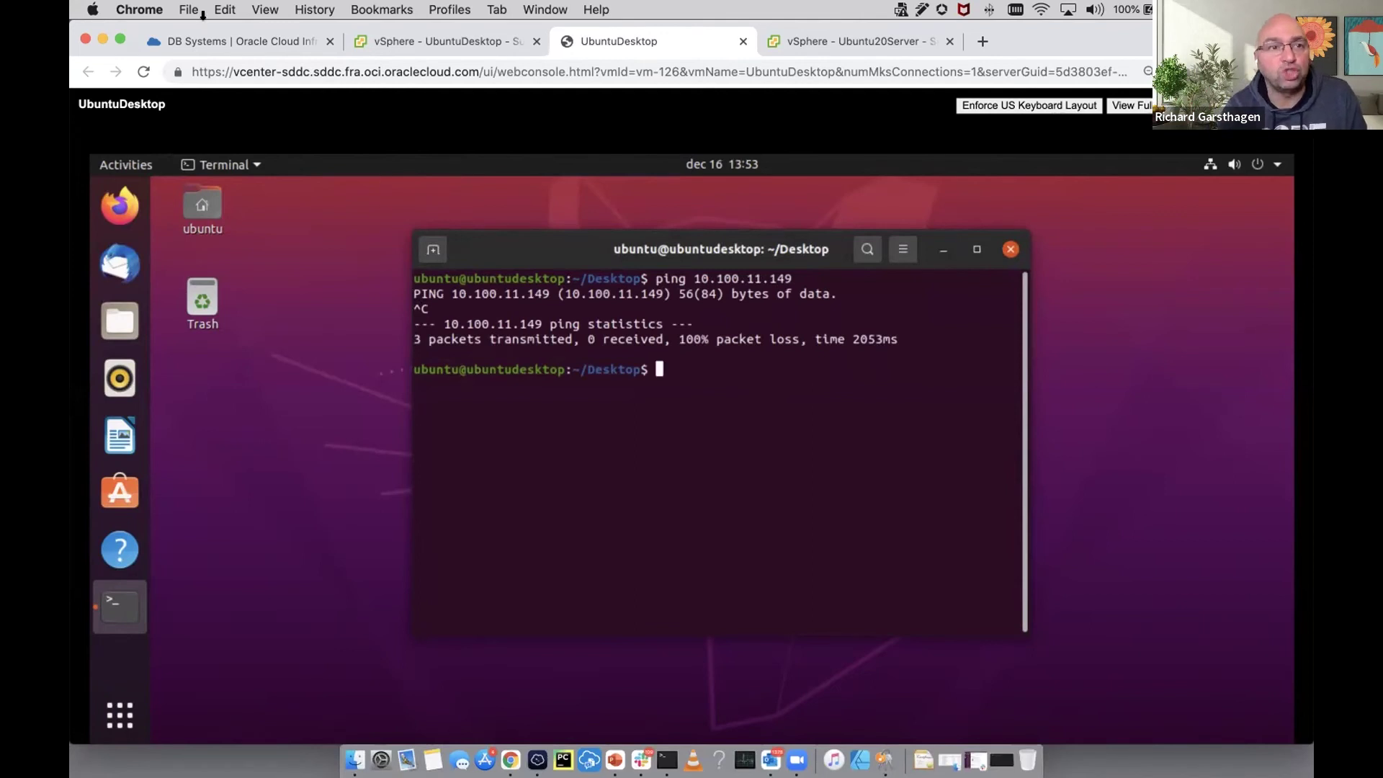
{"action": "left_click", "coordinate": [217, 43]}
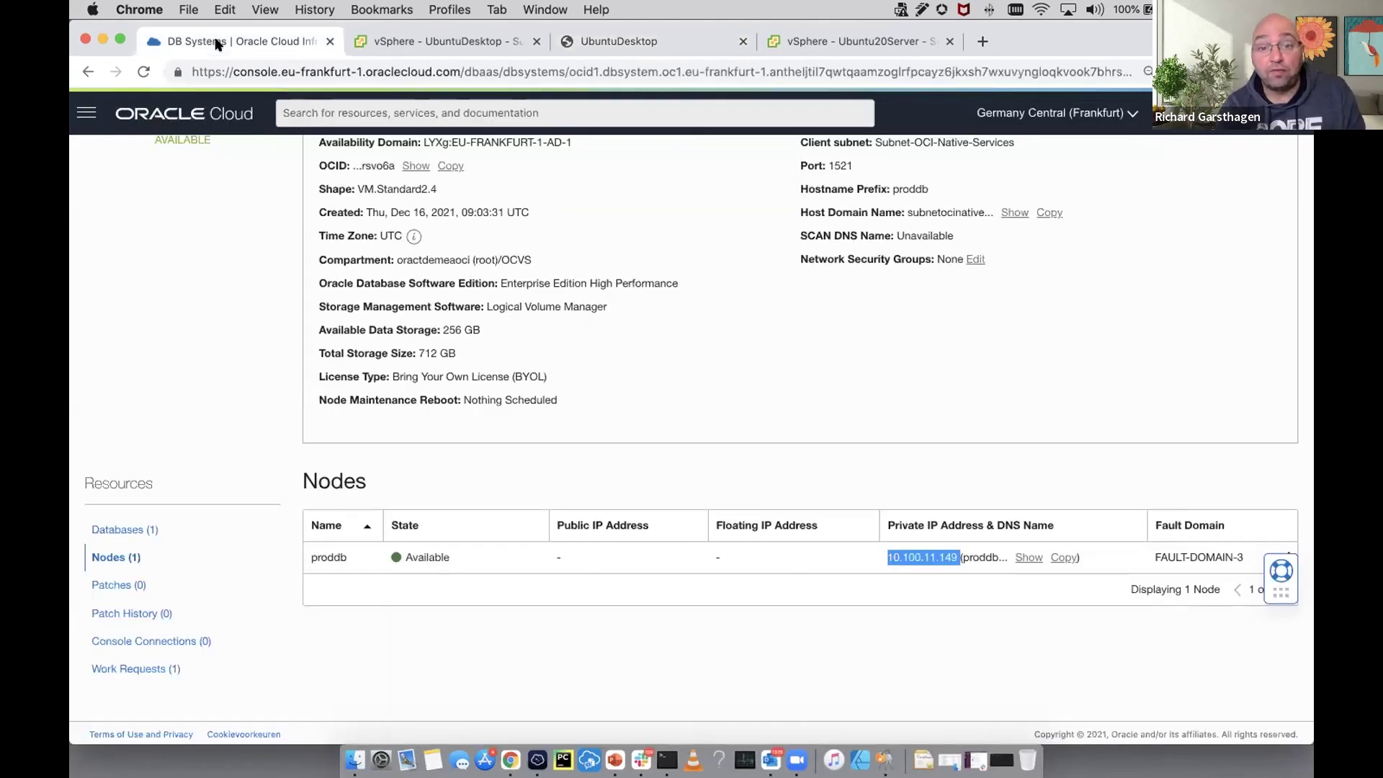
Step: Go to the Software-Defined Data Centers list and open the OCVS compartment's SDDC
{"action": "left_click", "coordinate": [86, 113]}
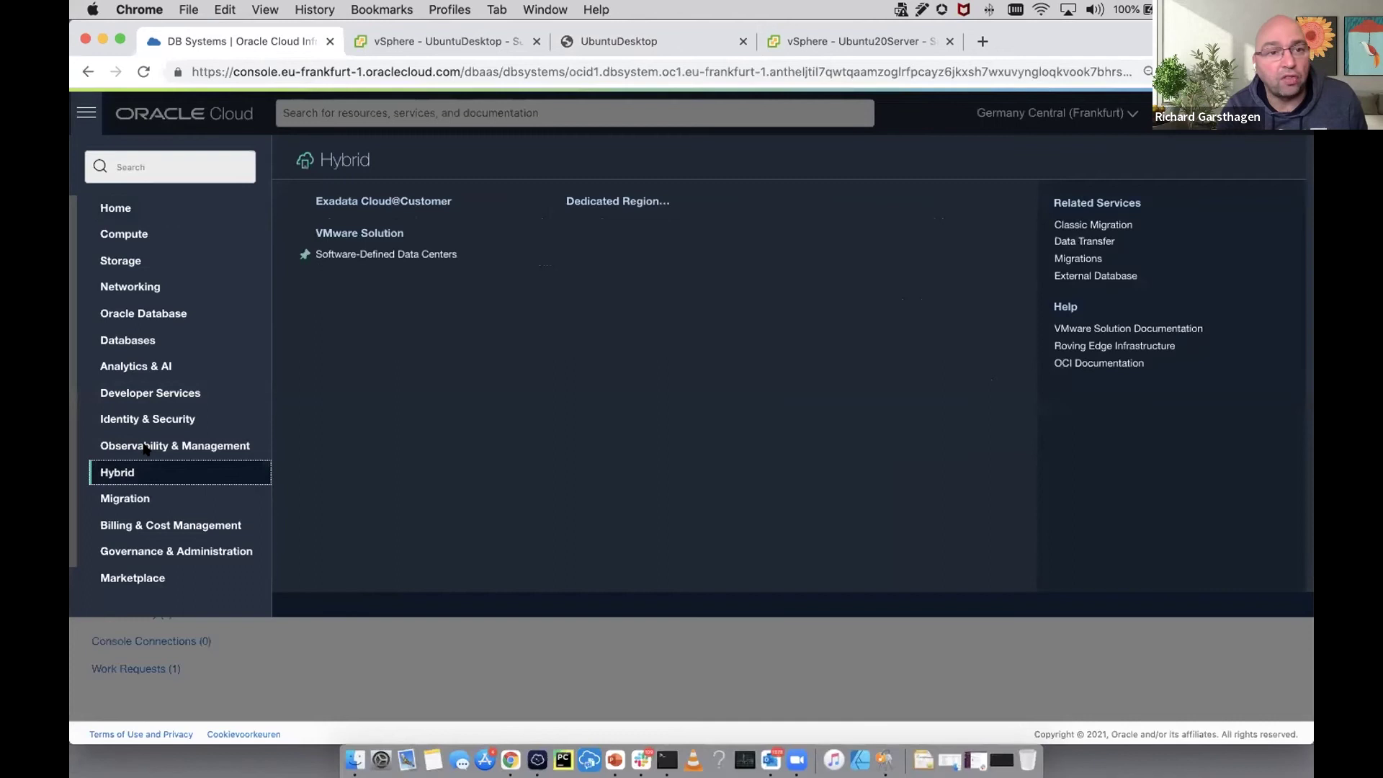
{"action": "left_click", "coordinate": [382, 254]}
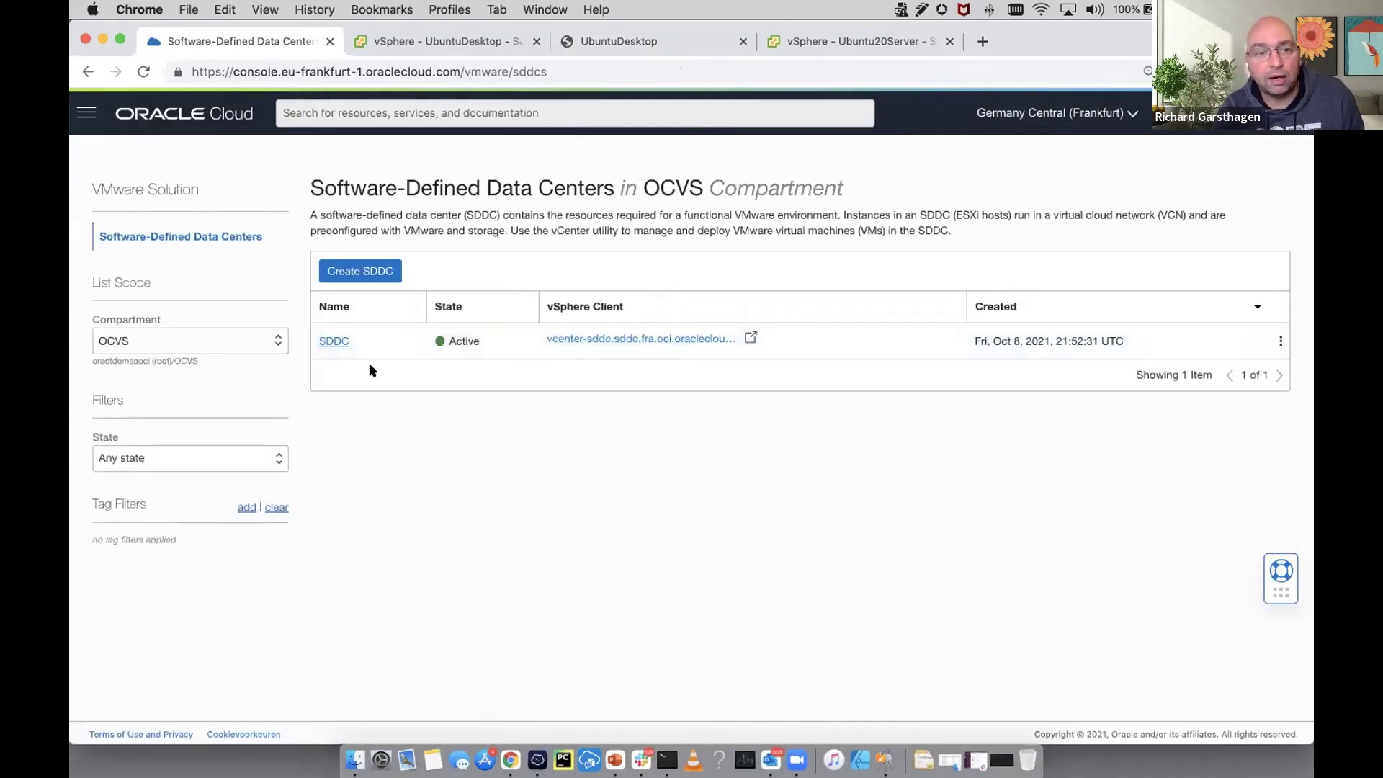
{"action": "left_click", "coordinate": [333, 342]}
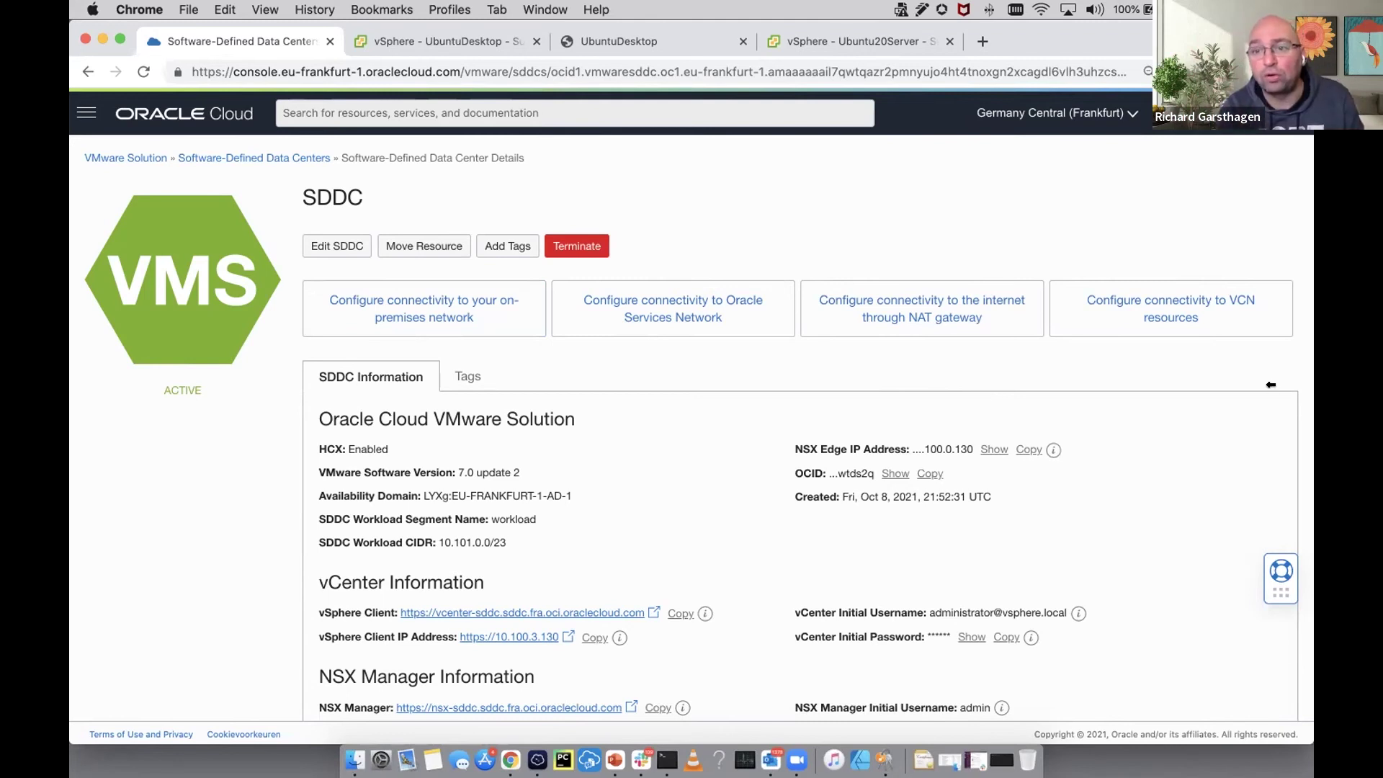
Step: Connect SDDC workload 10.101.0.0/23 to Subnet-OCI-Native-Services and apply the connectivity configuration
{"action": "left_click", "coordinate": [1171, 302]}
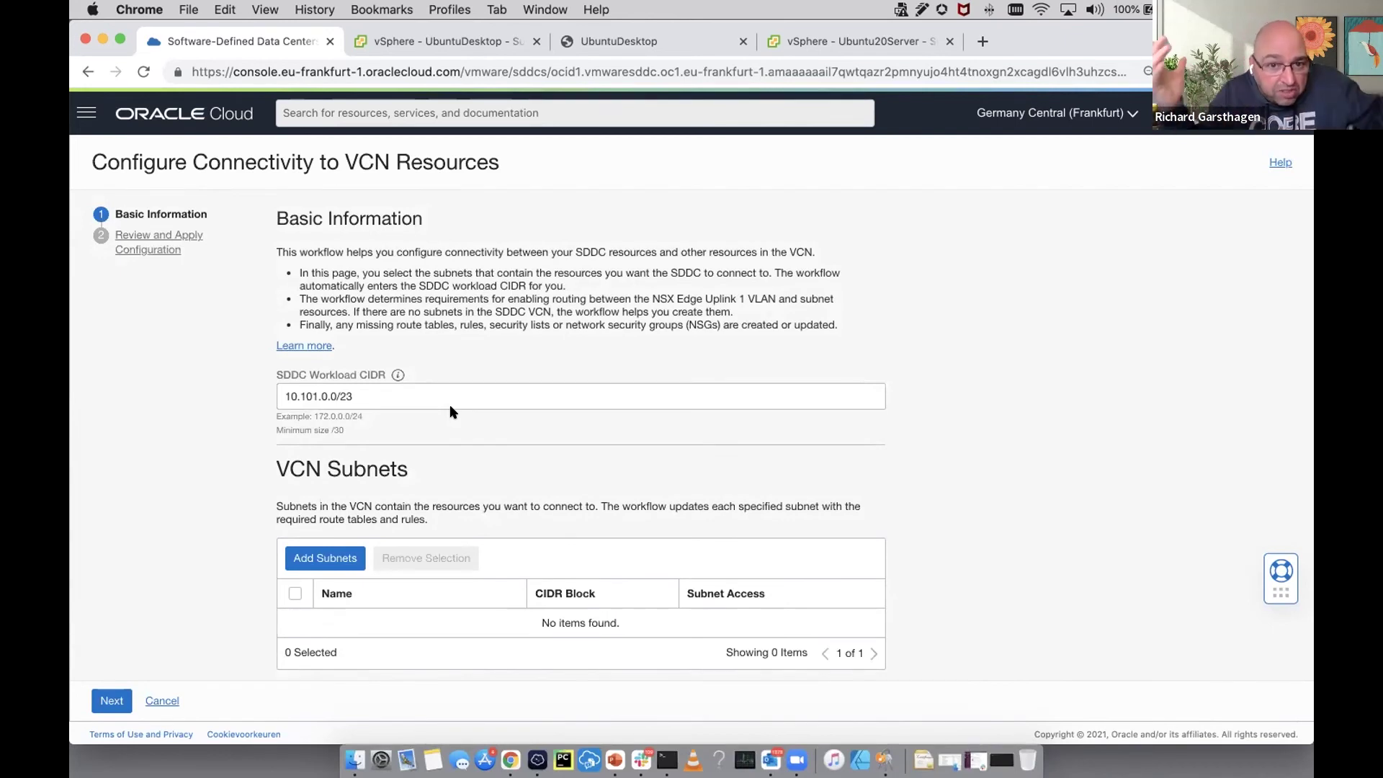
{"action": "left_click_drag", "start_coordinate": [386, 398], "coordinate": [229, 395]}
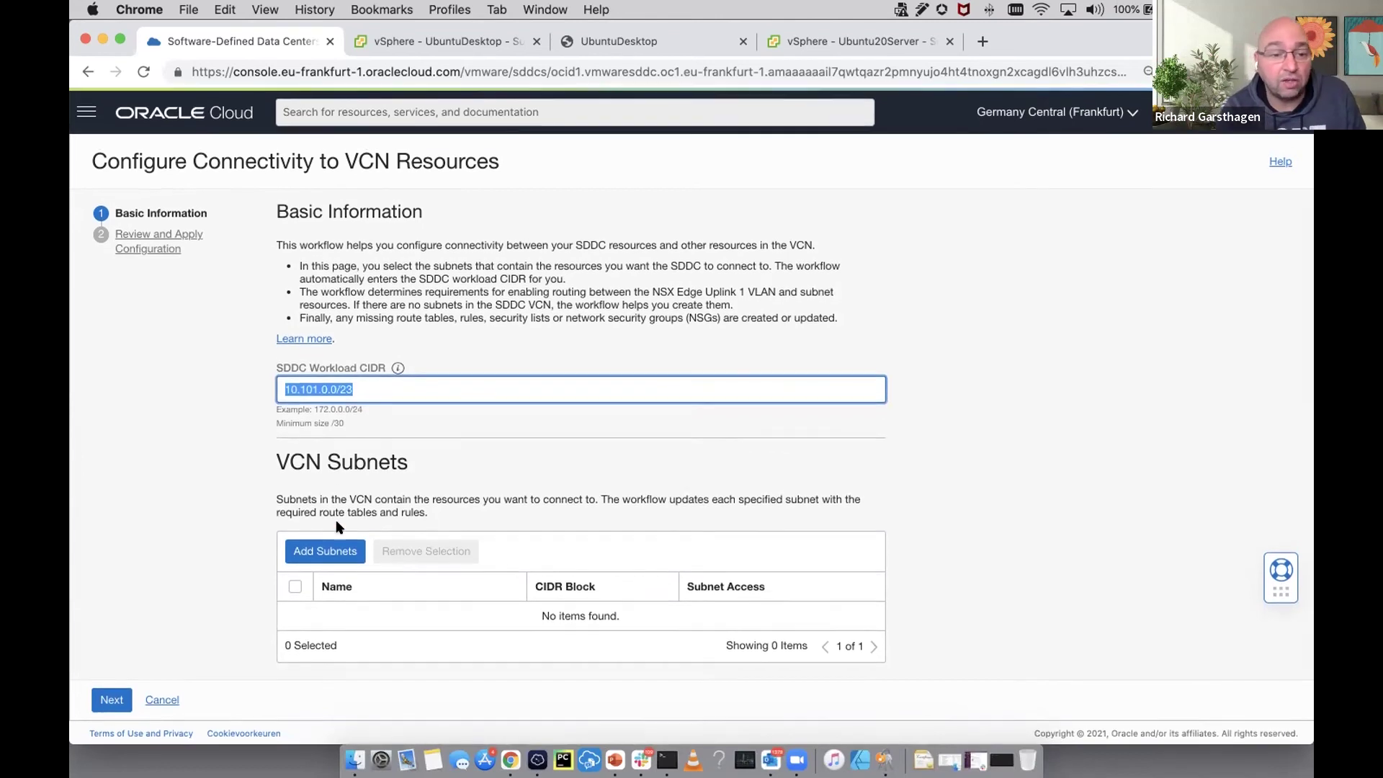
{"action": "left_click", "coordinate": [325, 551]}
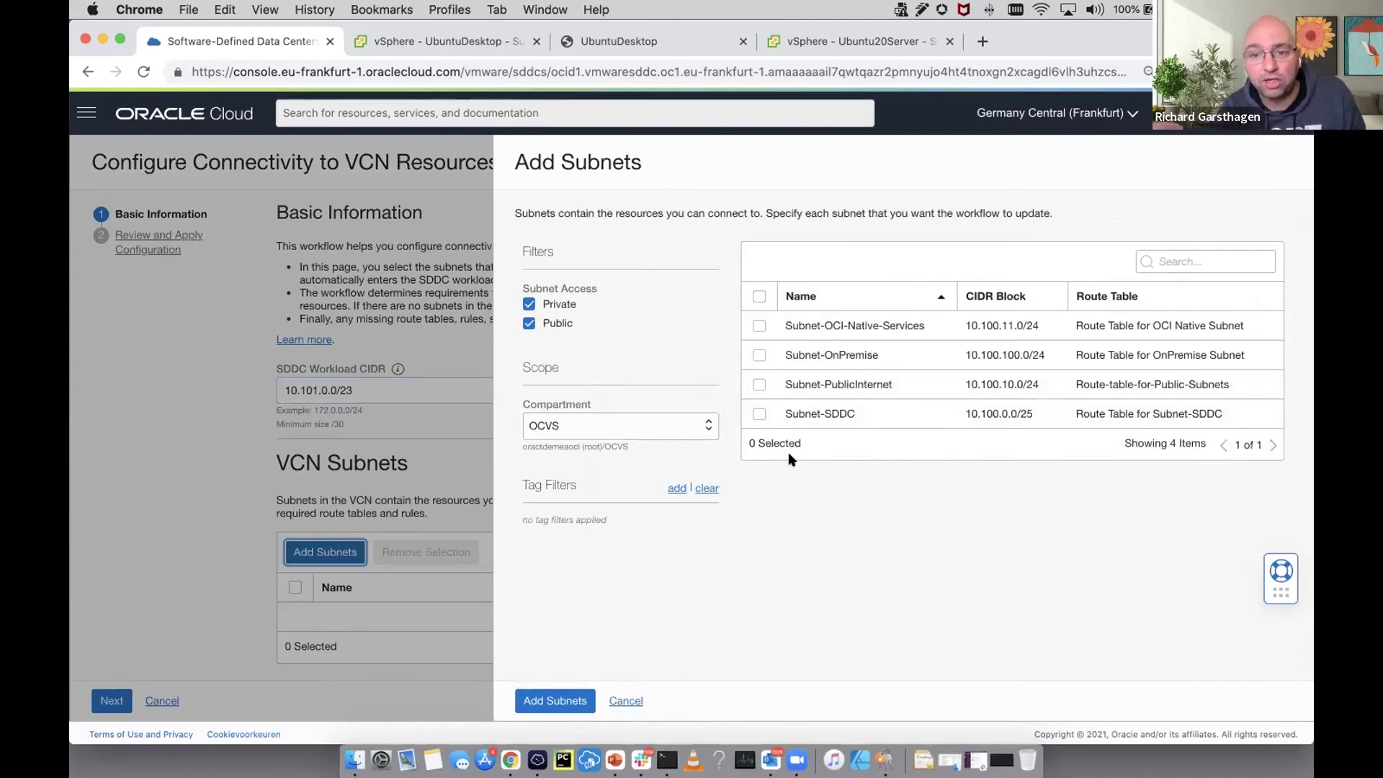
{"action": "left_click", "coordinate": [759, 326]}
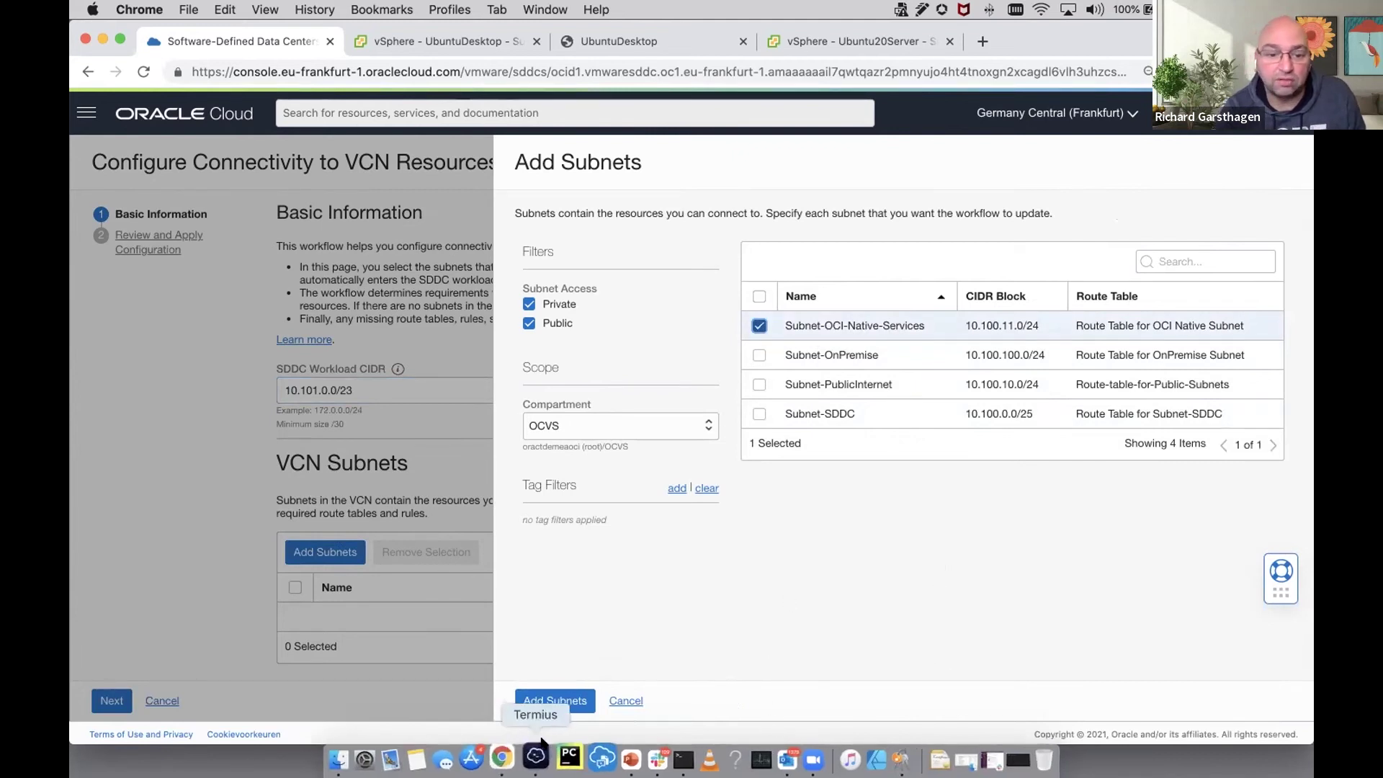
{"action": "left_click", "coordinate": [559, 697]}
{"action": "left_click", "coordinate": [115, 699]}
{"action": "left_click", "coordinate": [239, 701]}
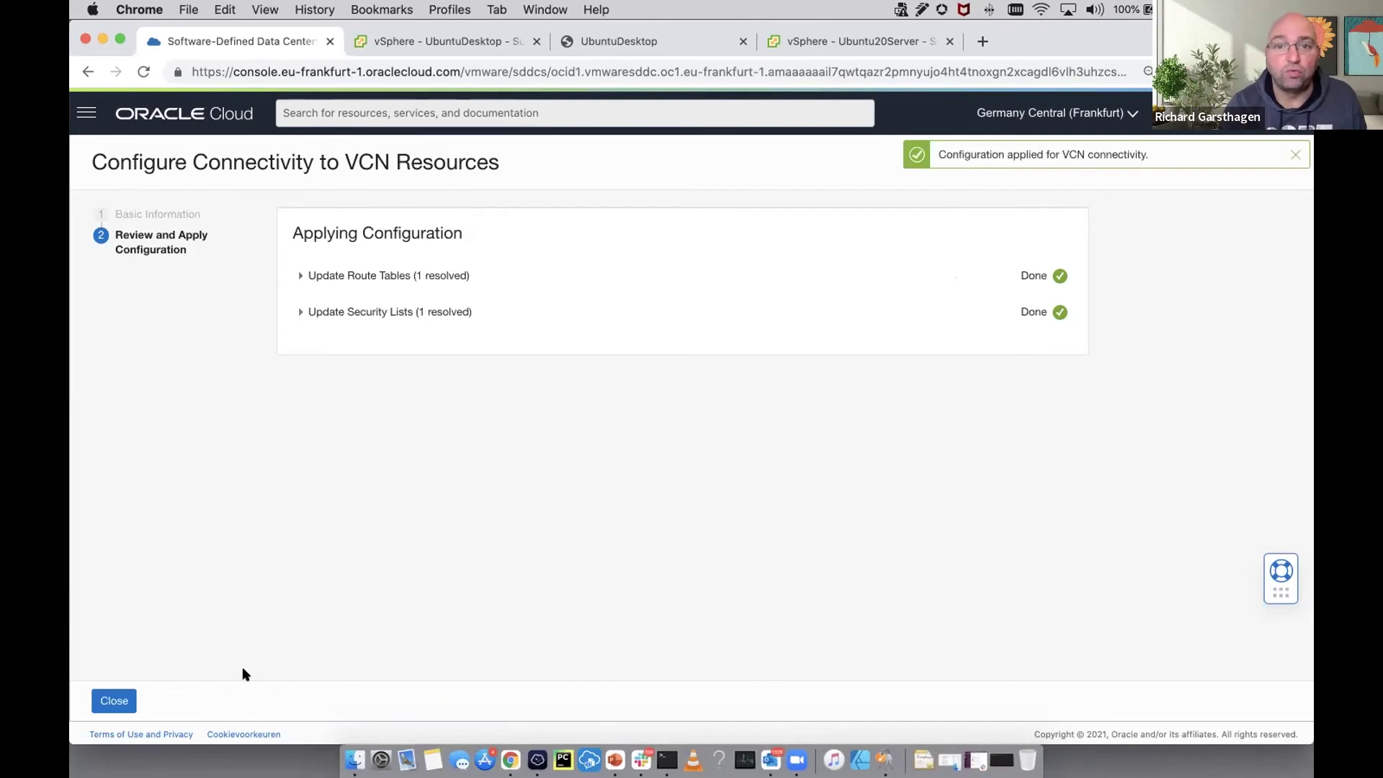
{"action": "left_click", "coordinate": [639, 41]}
Step: Rerun the ping to 10.100.11.149 from the Ubuntu VM and stop it after seven replies
{"action": "key", "text": "Up"}
{"action": "key", "text": "Return"}
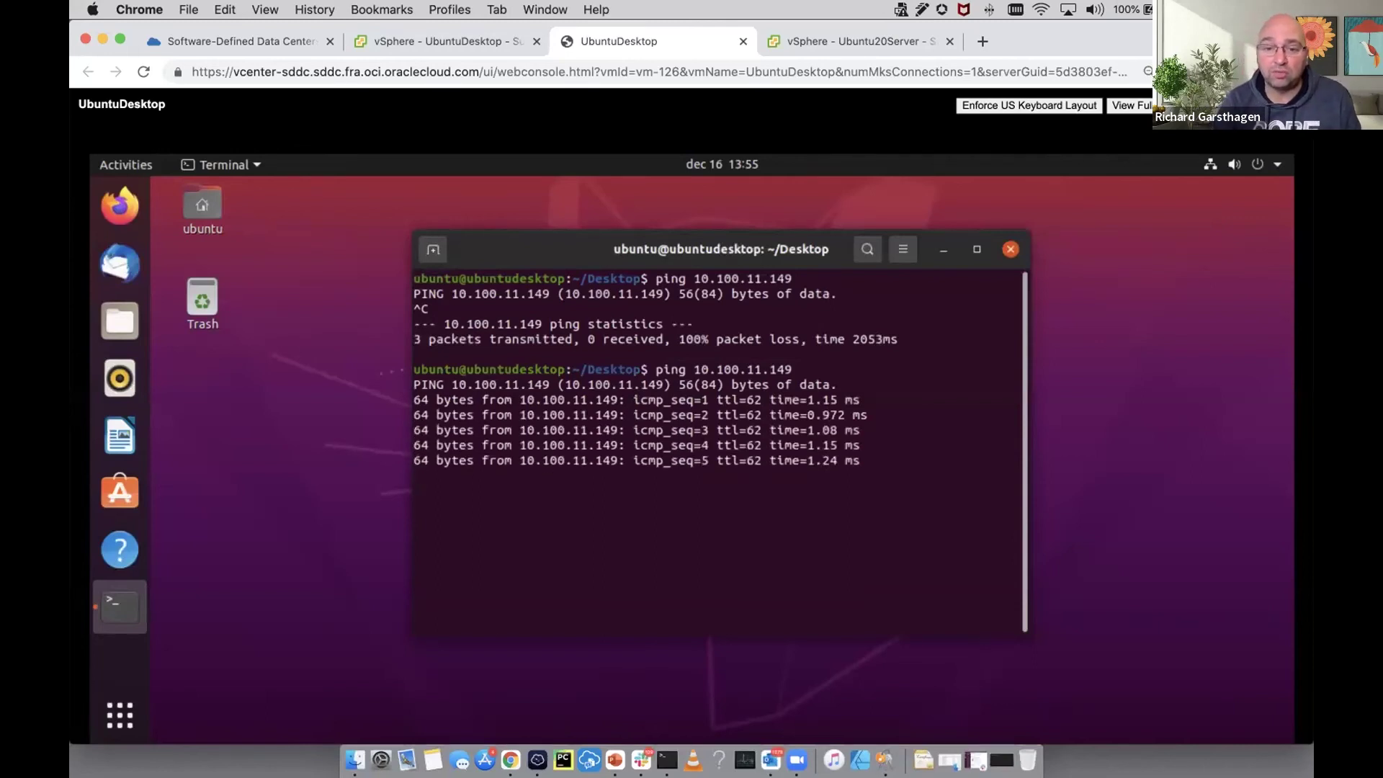
{"action": "key", "text": "ctrl+c"}
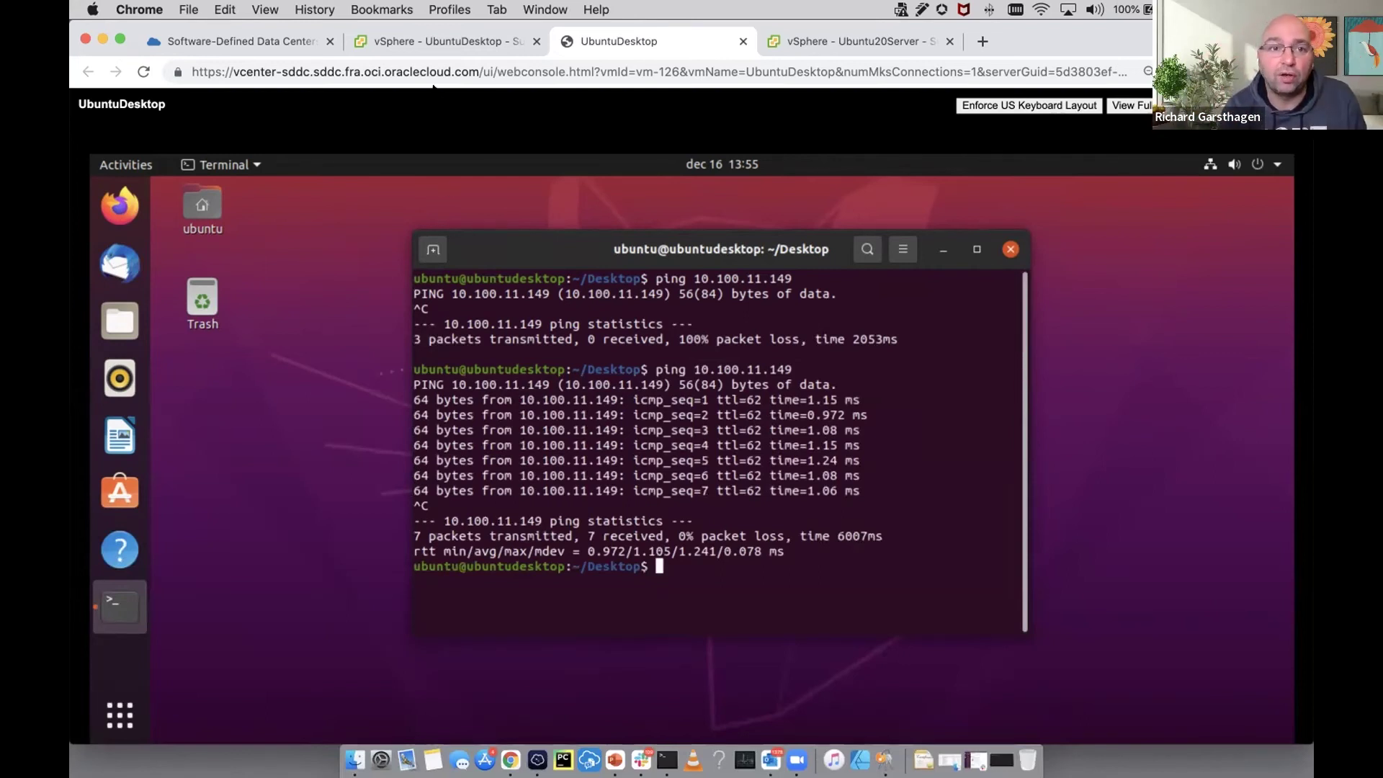
{"action": "left_click", "coordinate": [426, 40]}
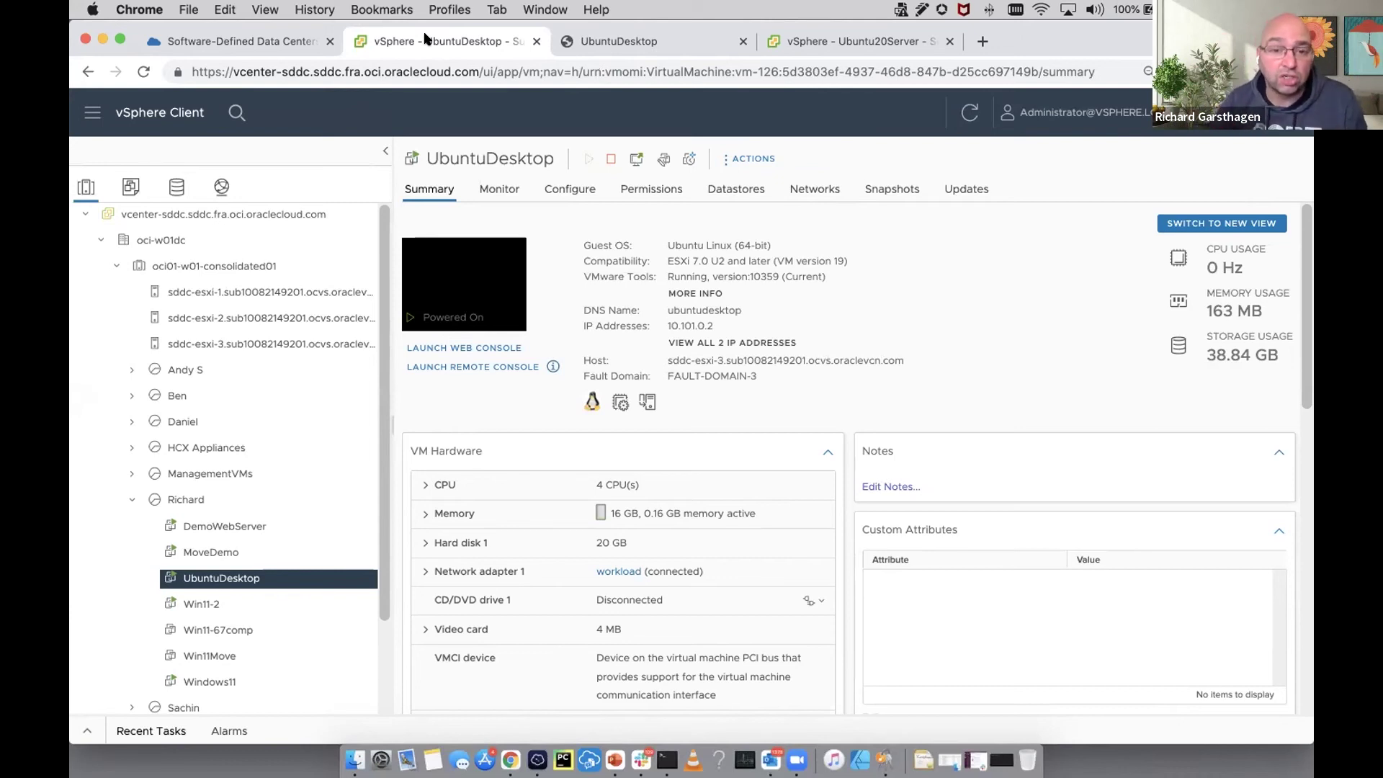
Step: Open the HCX dashboard from host 192.168.1.8 on the on-premises Ubuntu20Server vCenter
{"action": "left_click", "coordinate": [836, 47]}
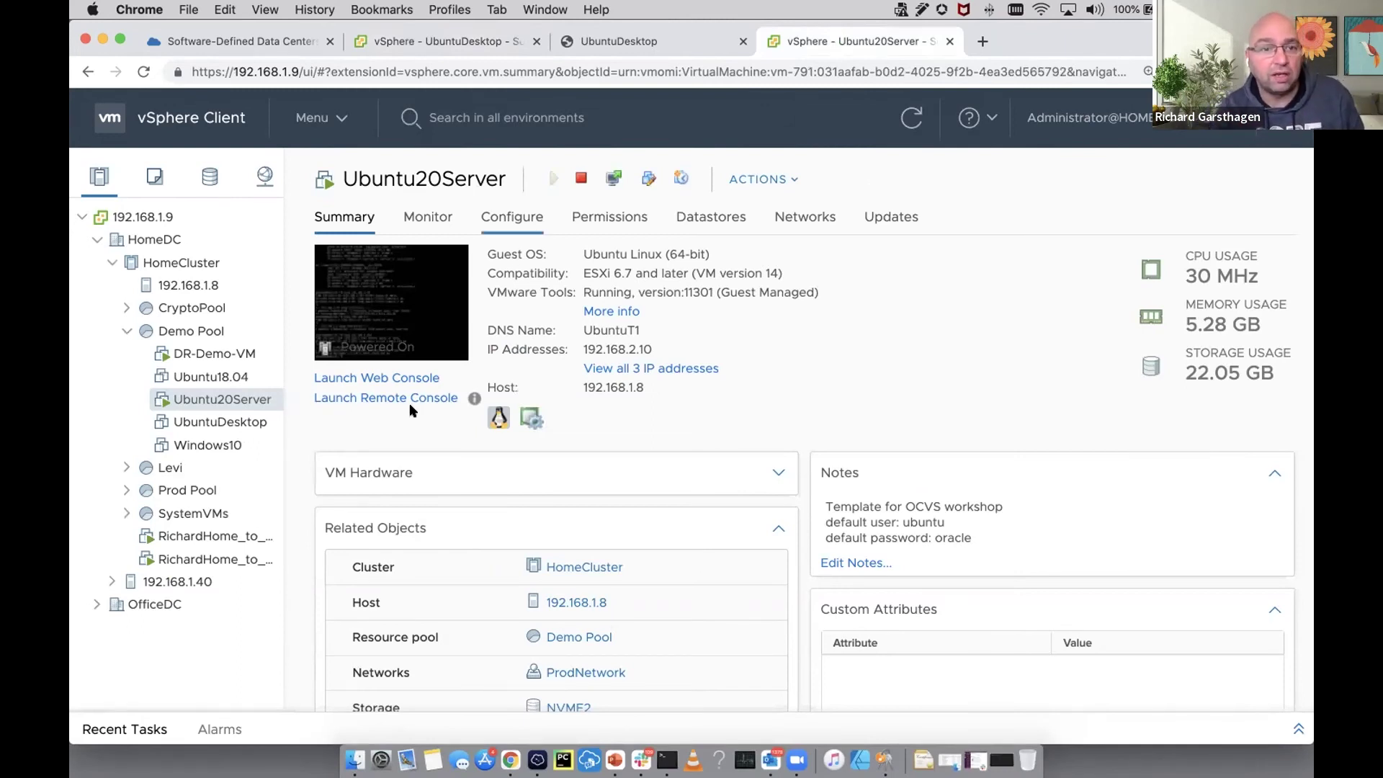
{"action": "left_click", "coordinate": [200, 290]}
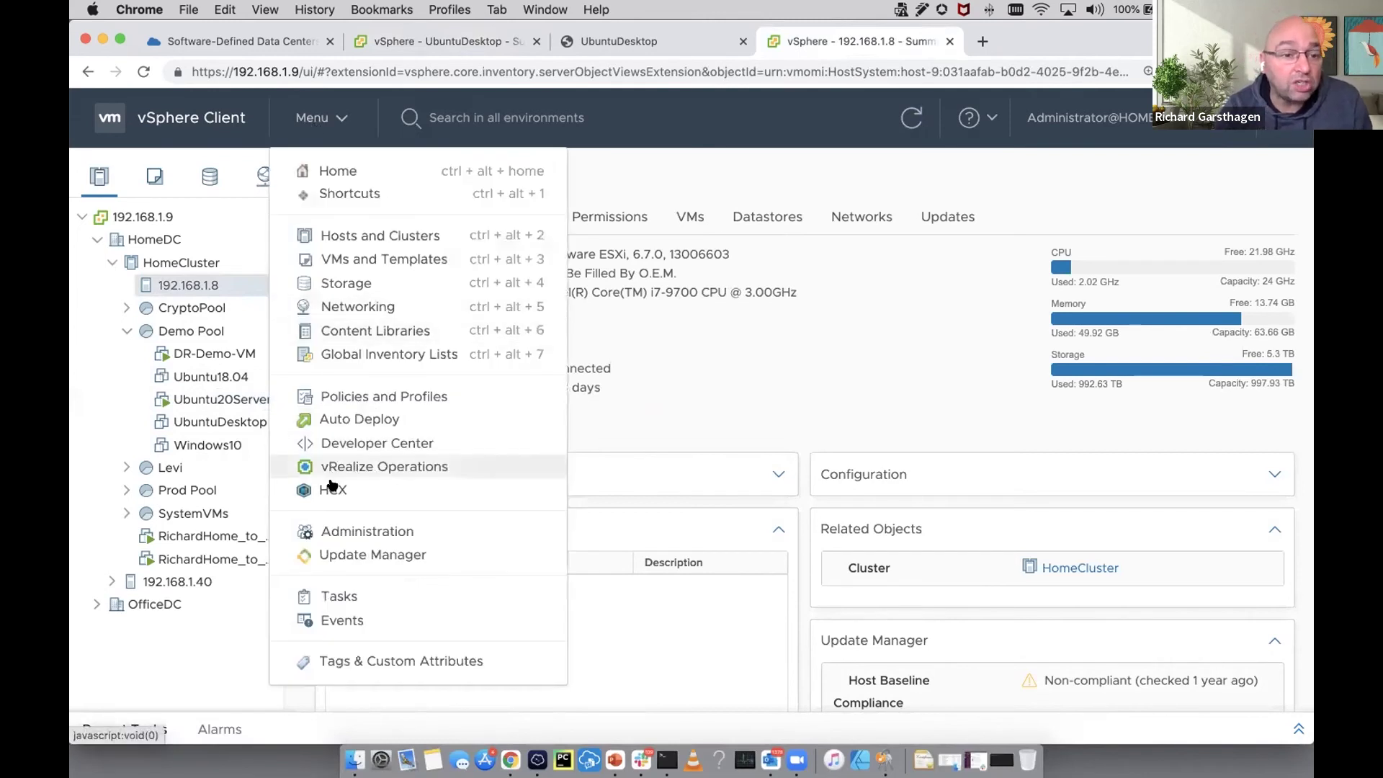
{"action": "left_click", "coordinate": [333, 489]}
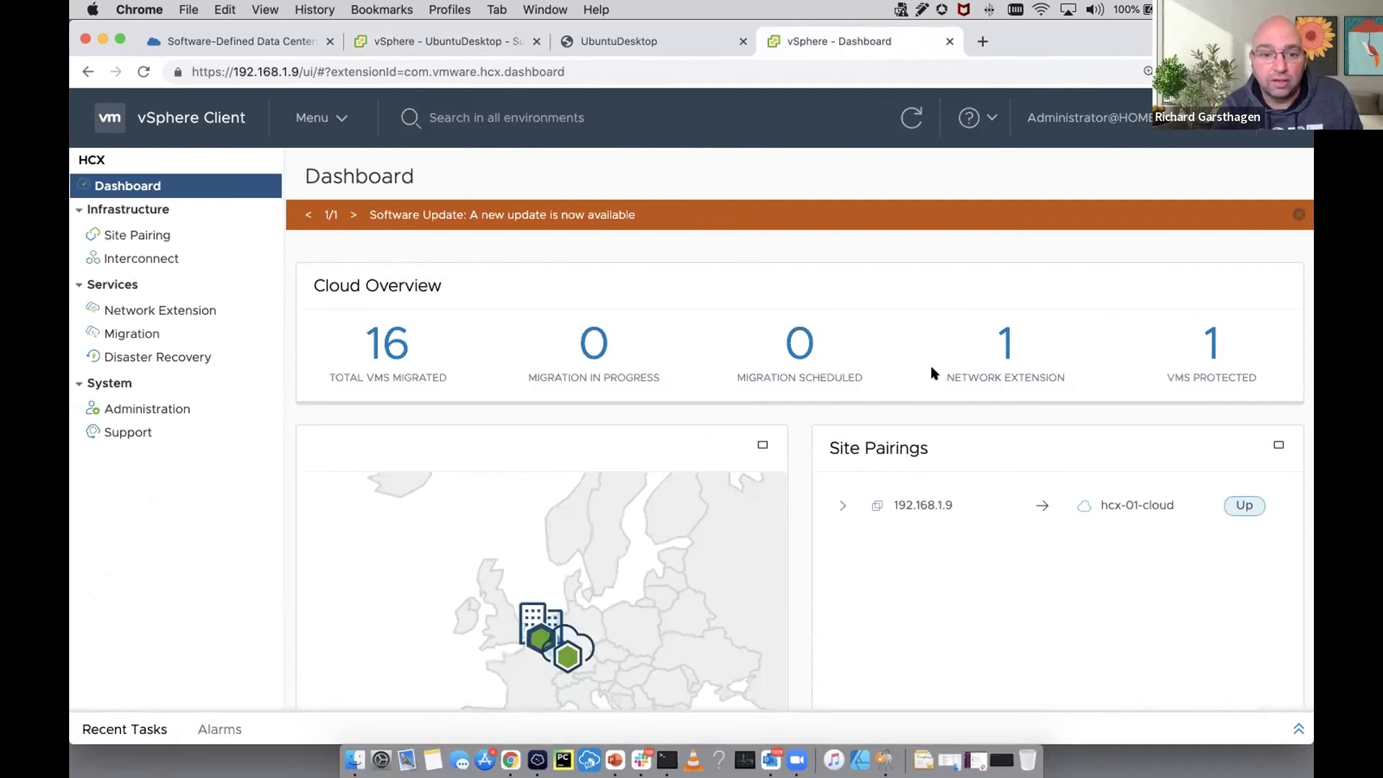
Step: Check in HCX Network Extension that ProdNetwork shows Extension complete
{"action": "left_click", "coordinate": [108, 332]}
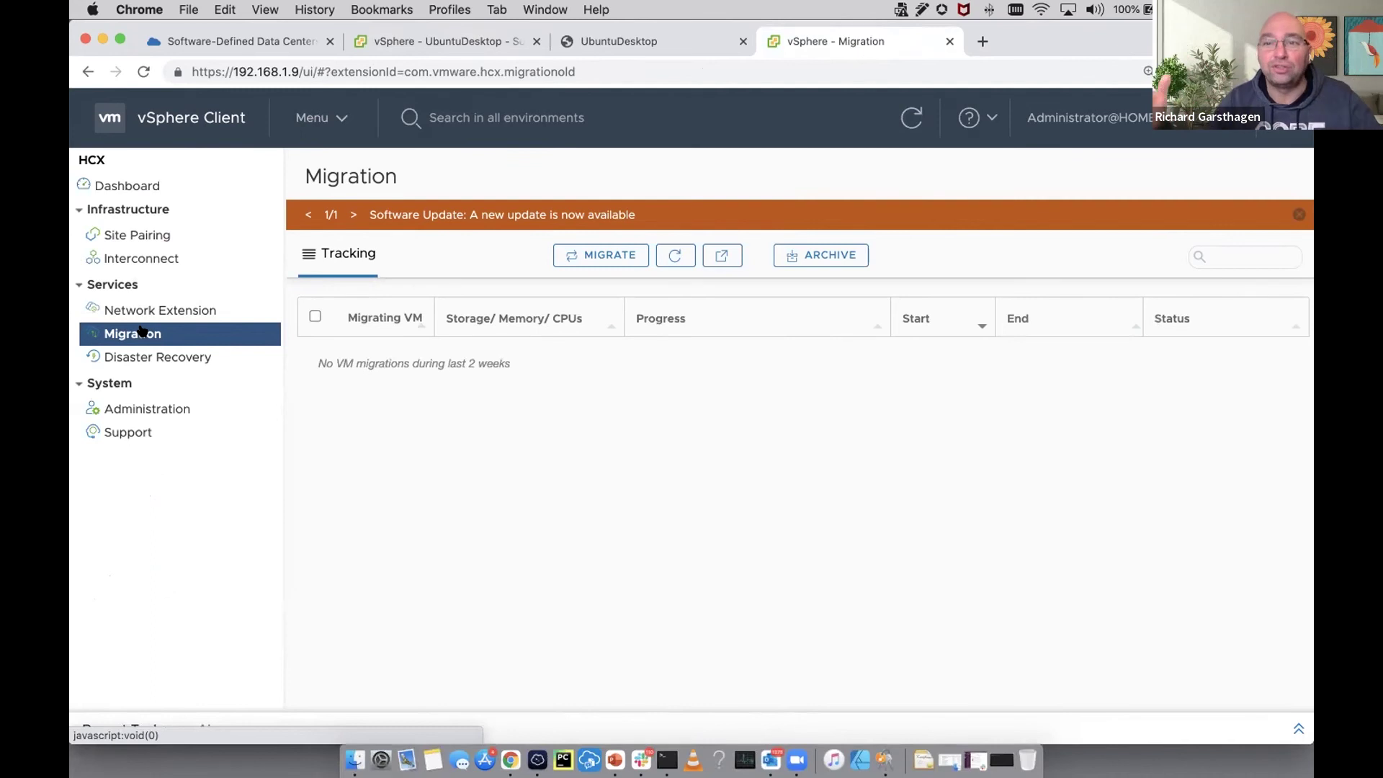
{"action": "left_click", "coordinate": [134, 311]}
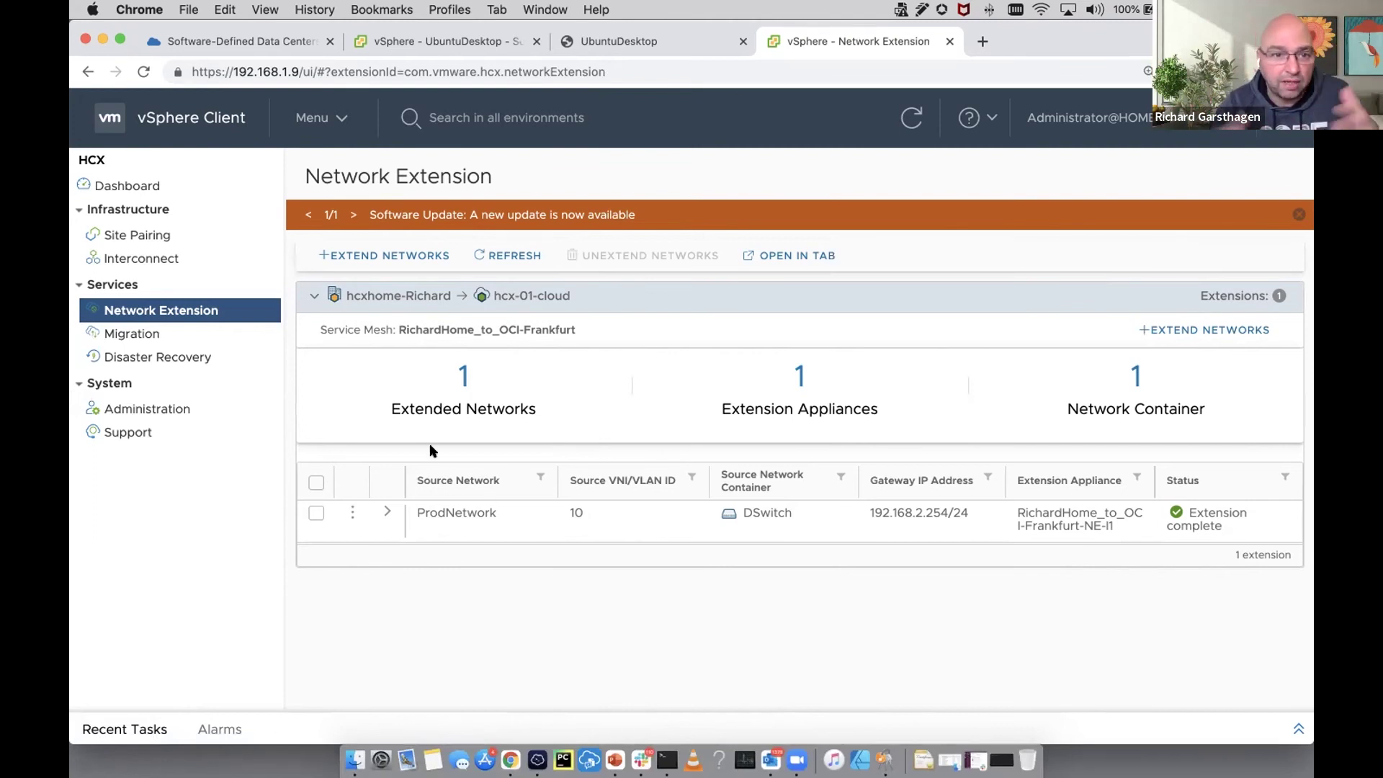
{"action": "left_click", "coordinate": [310, 129]}
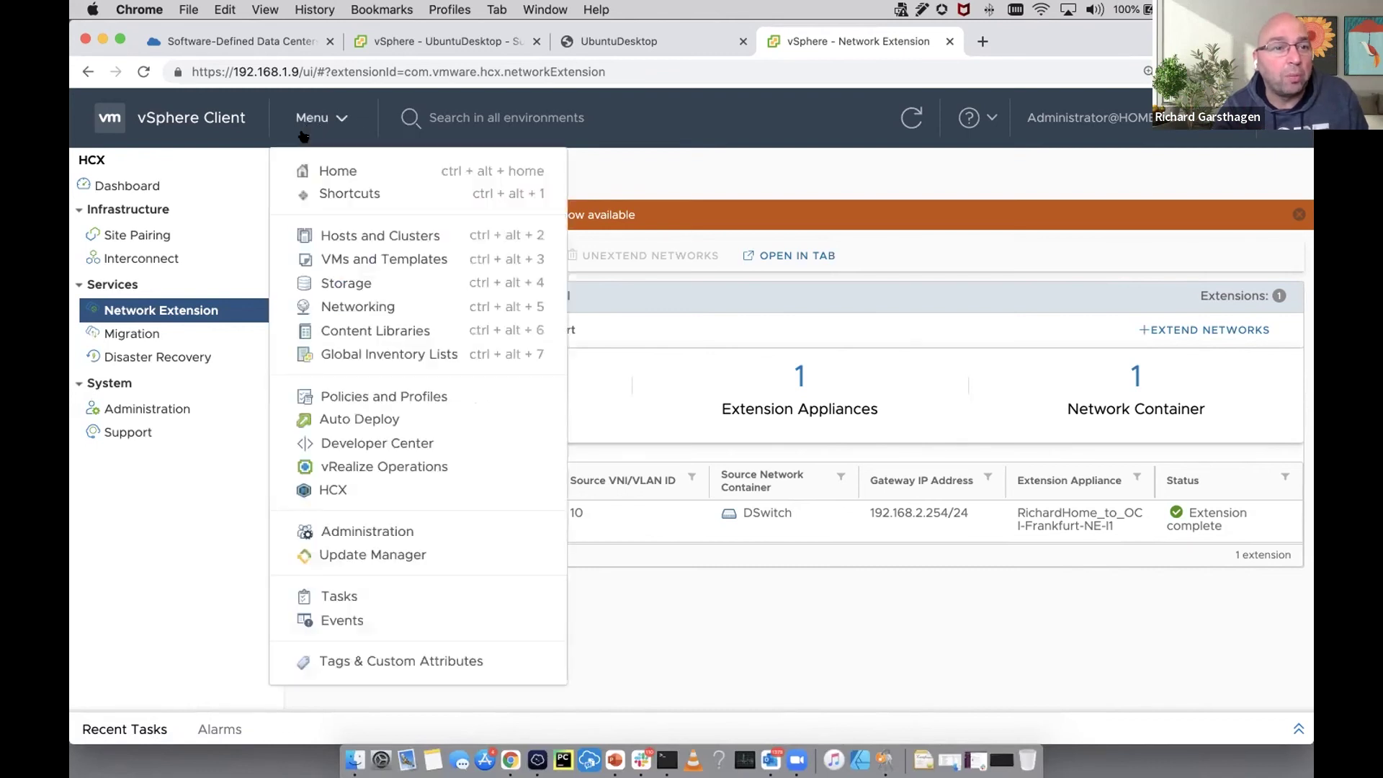
Step: Select Ubuntu20Server's IP 192.168.2.10 in Hosts and Clusters and enter a ping to it in Mac Terminal
{"action": "left_click", "coordinate": [358, 177]}
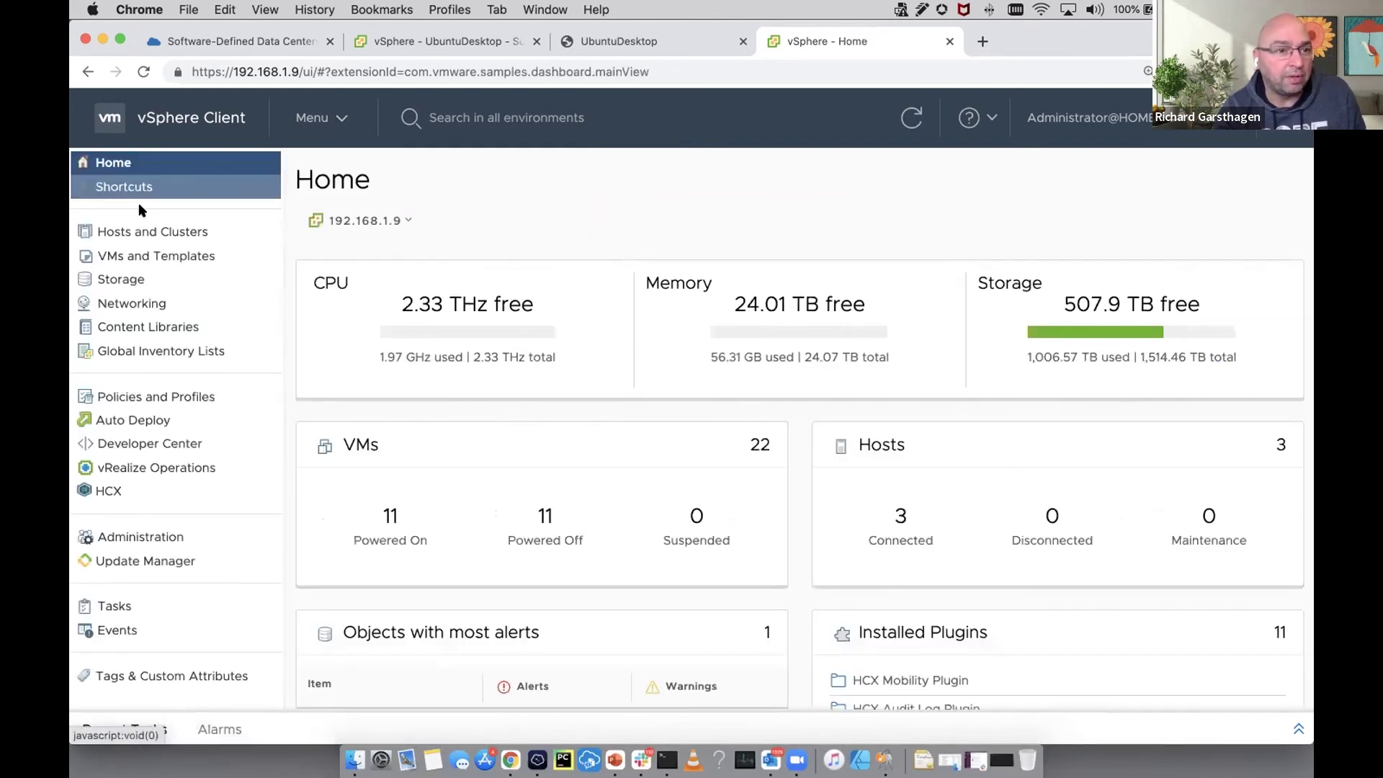
{"action": "left_click", "coordinate": [148, 231]}
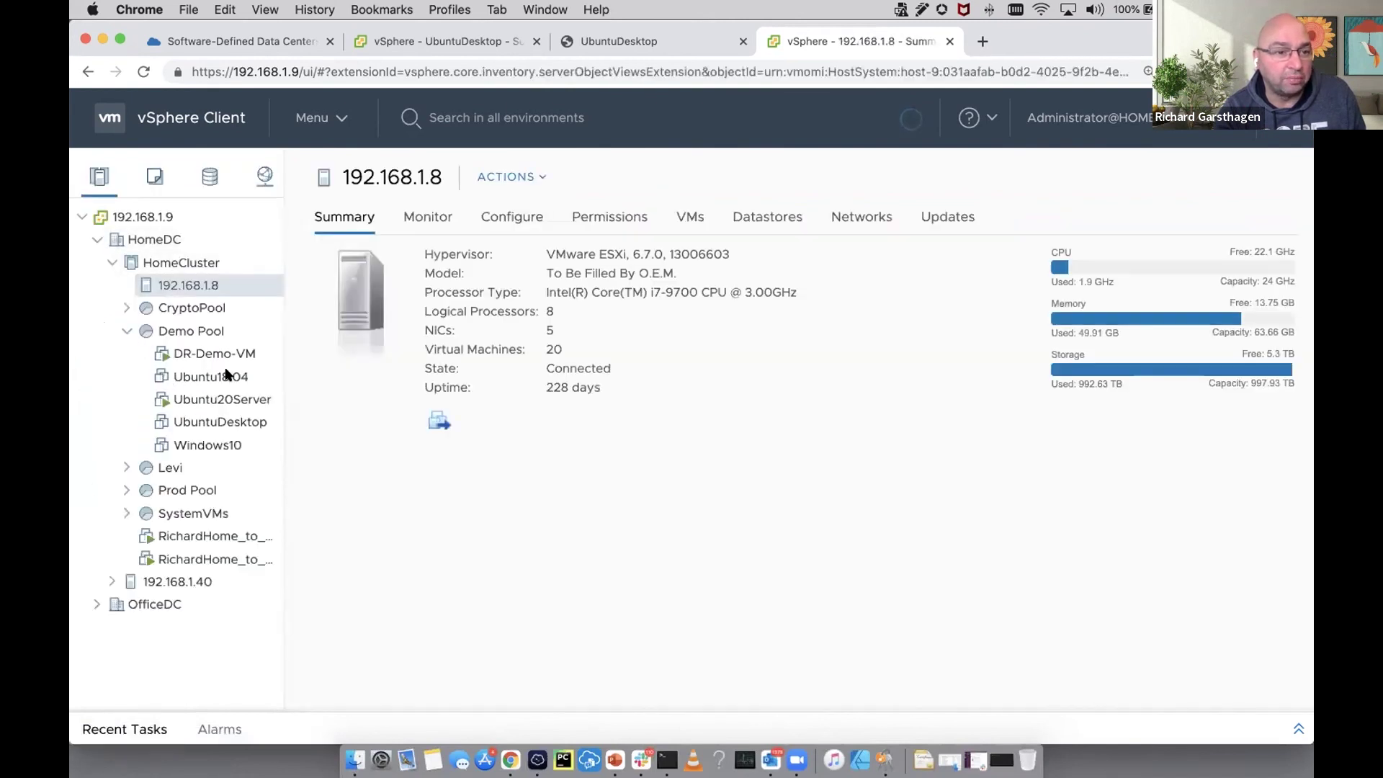
{"action": "left_click", "coordinate": [213, 398]}
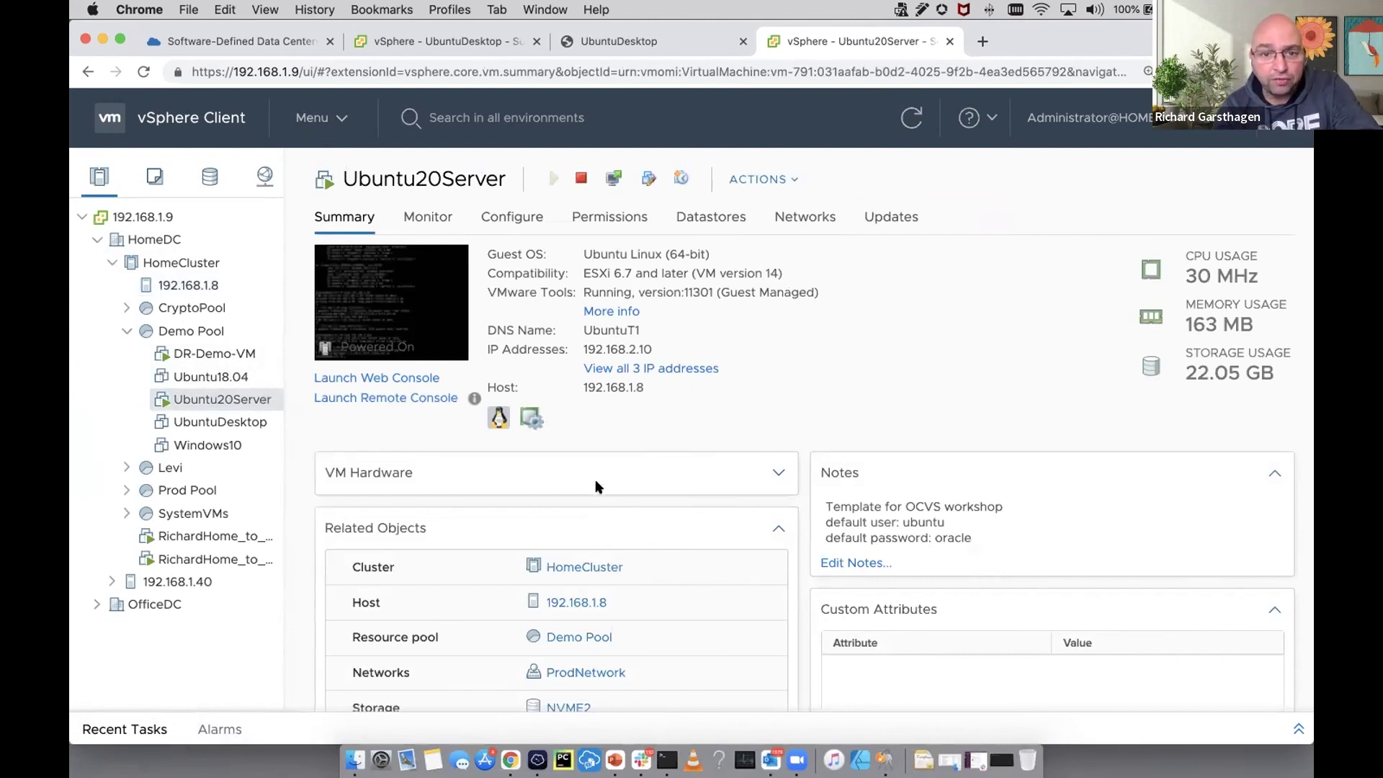
{"action": "left_click_drag", "start_coordinate": [656, 349], "coordinate": [581, 349]}
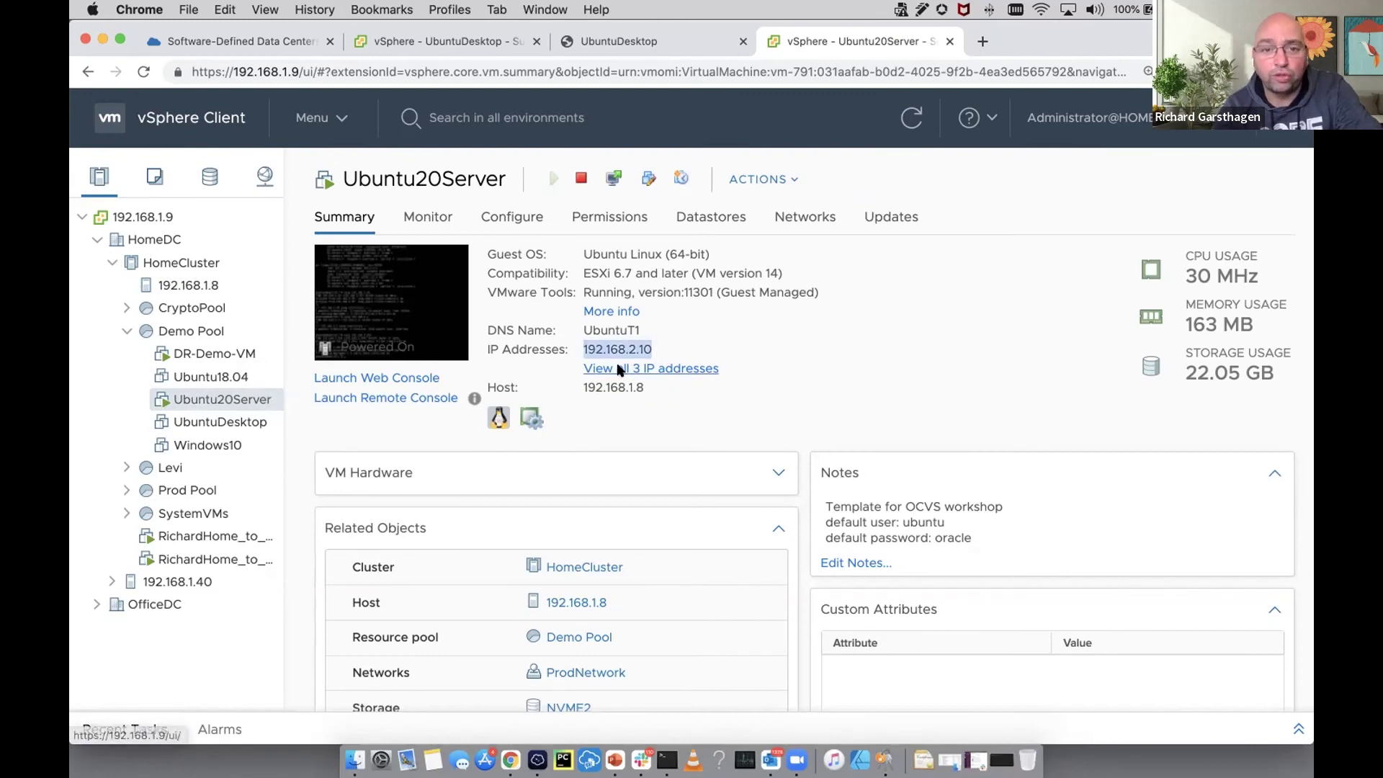
{"action": "left_click", "coordinate": [667, 759]}
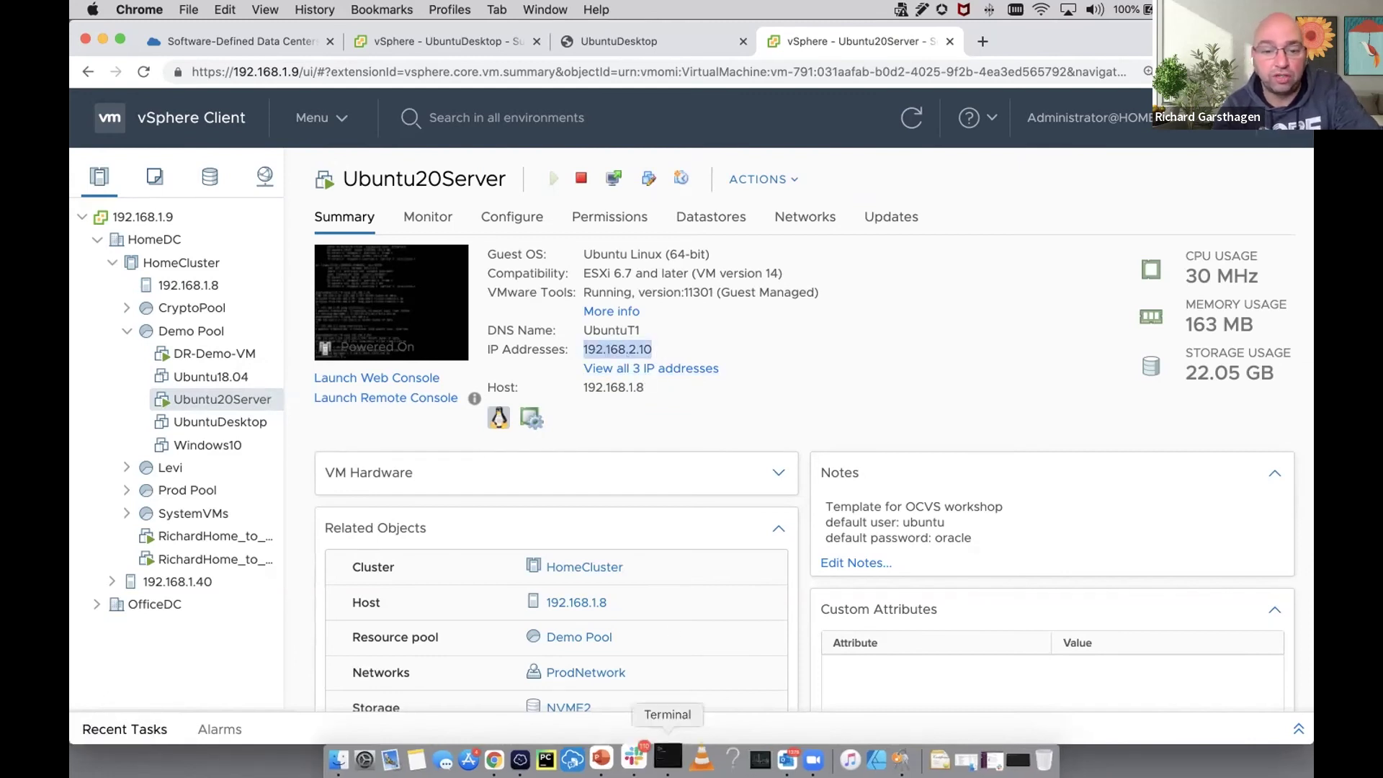
{"action": "type", "text": "ping 19"}
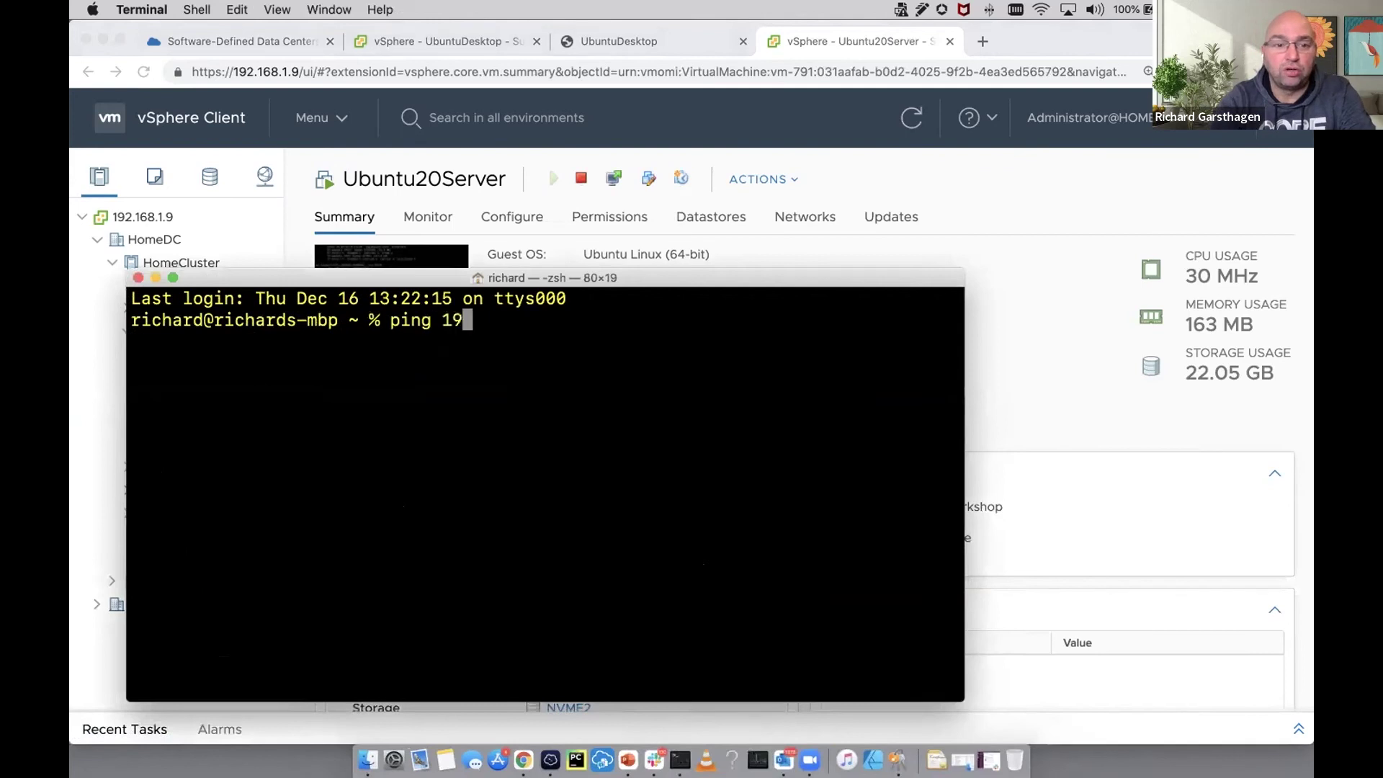
{"action": "type", "text": "2.168.2.10"}
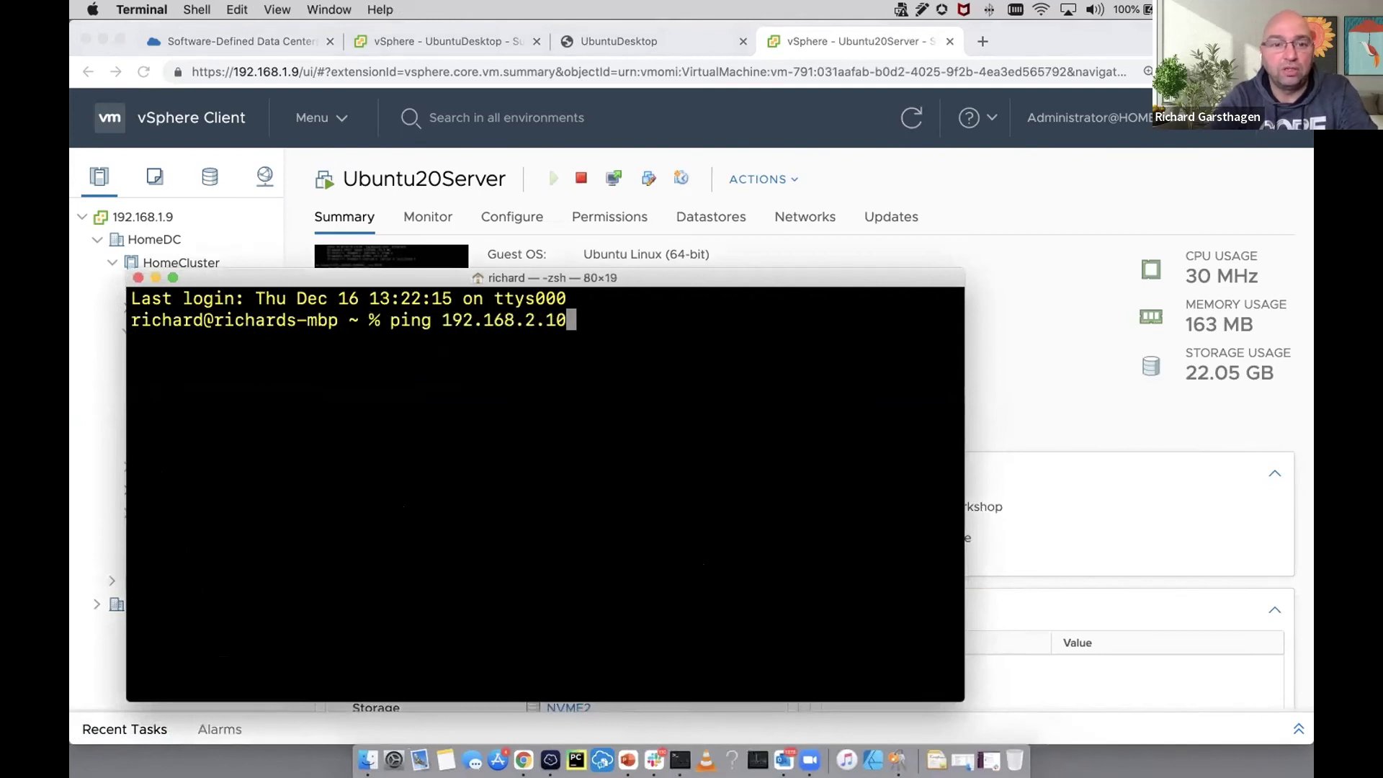
Step: Ping 192.168.2.10 from the Mac, getting 4 of 4 packets with 0% loss
{"action": "key", "text": "Return"}
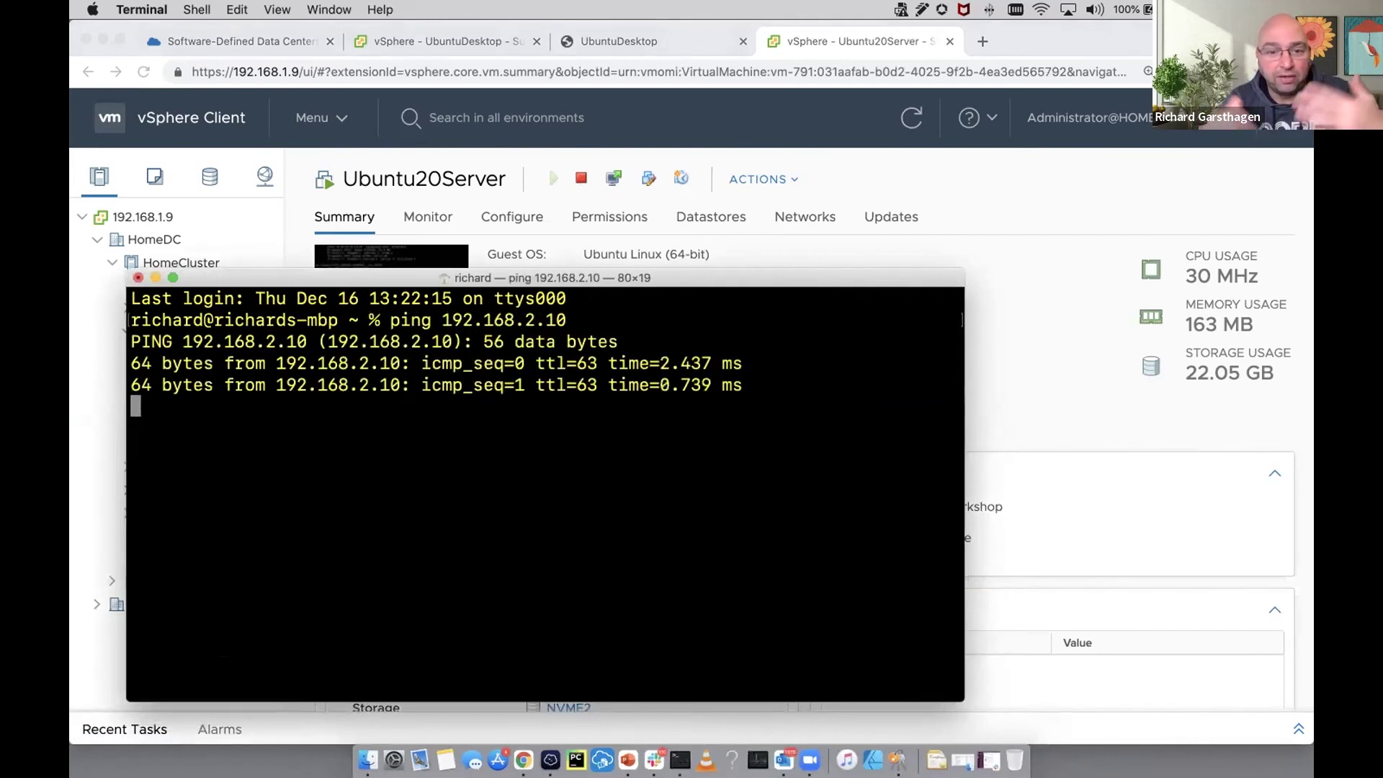
{"action": "key", "text": "ctrl+c"}
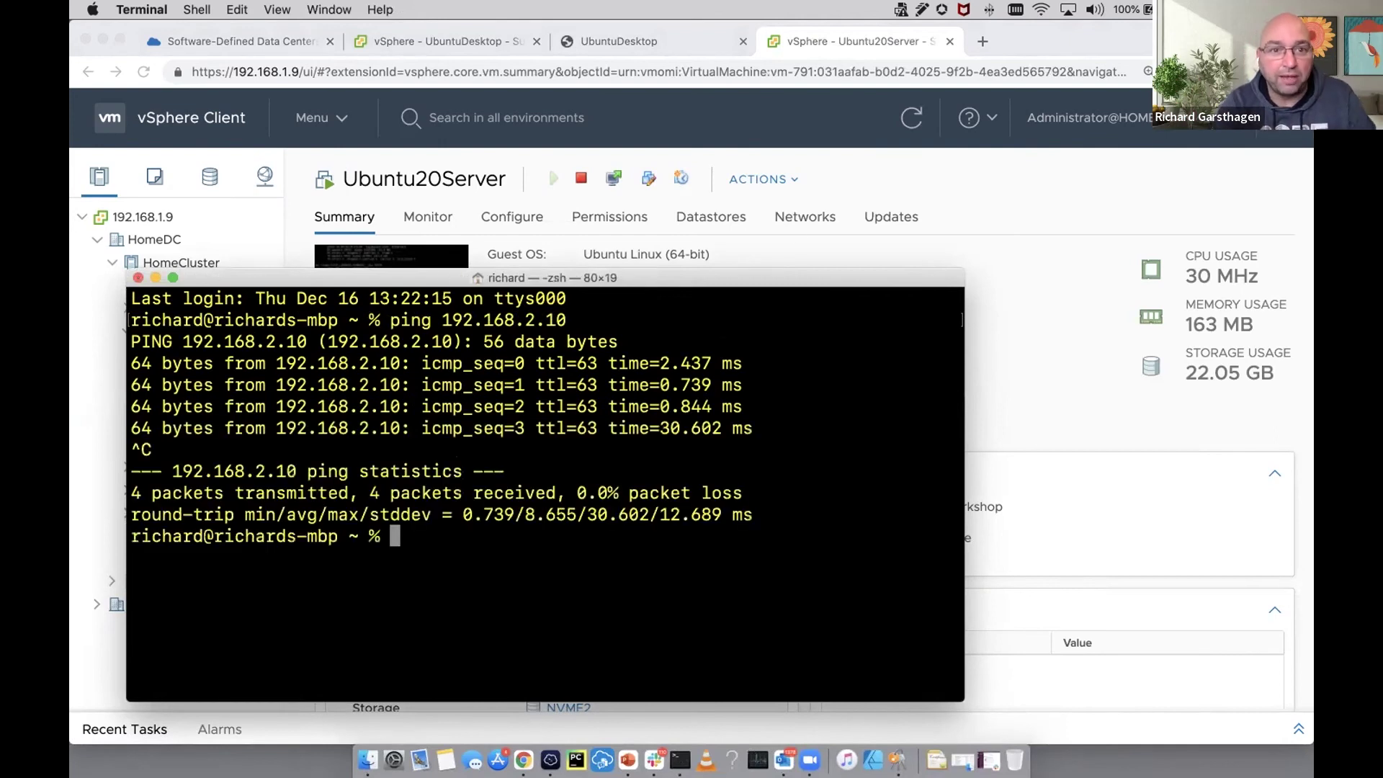
{"action": "left_click", "coordinate": [414, 38]}
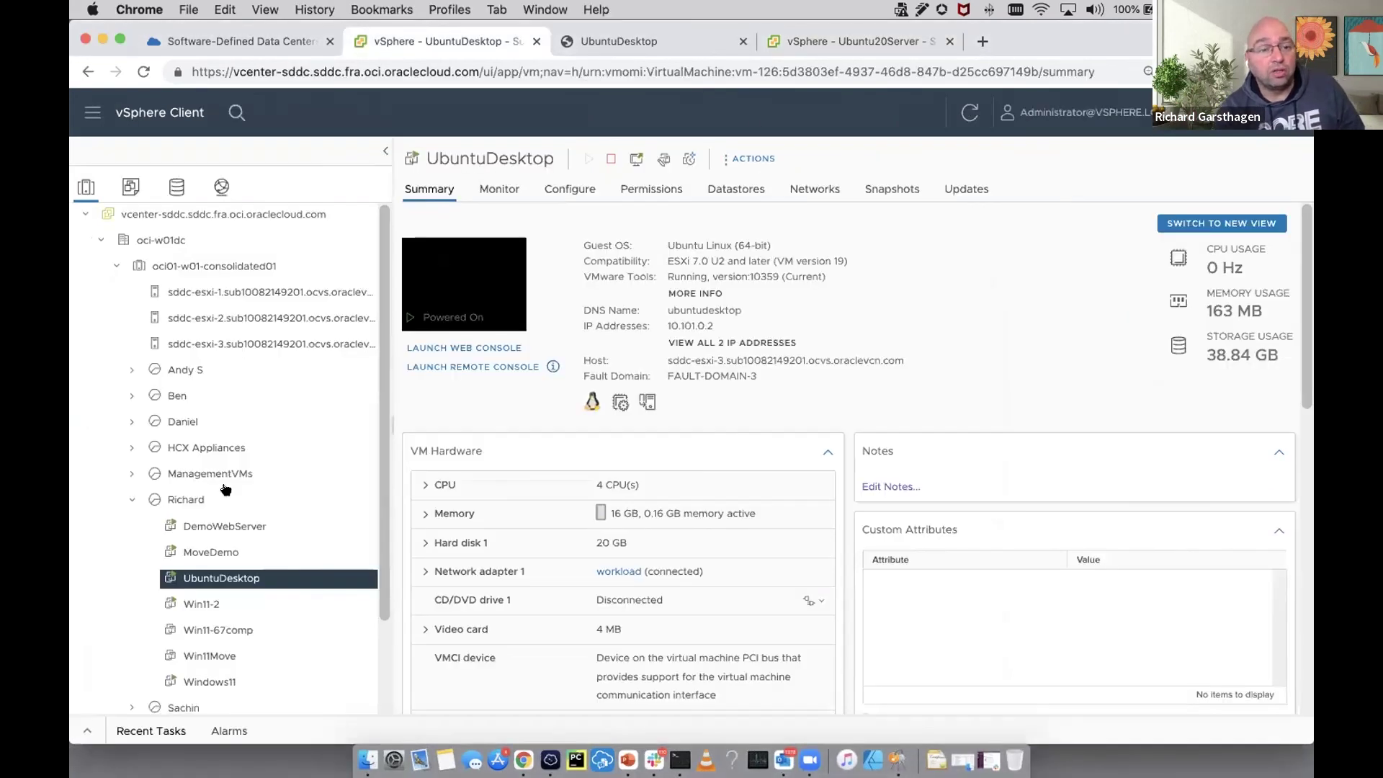
Step: Launch MoveDemo's web console, clear it, and run ifconfig showing ens160 at 192.168.2.99
{"action": "left_click", "coordinate": [216, 551]}
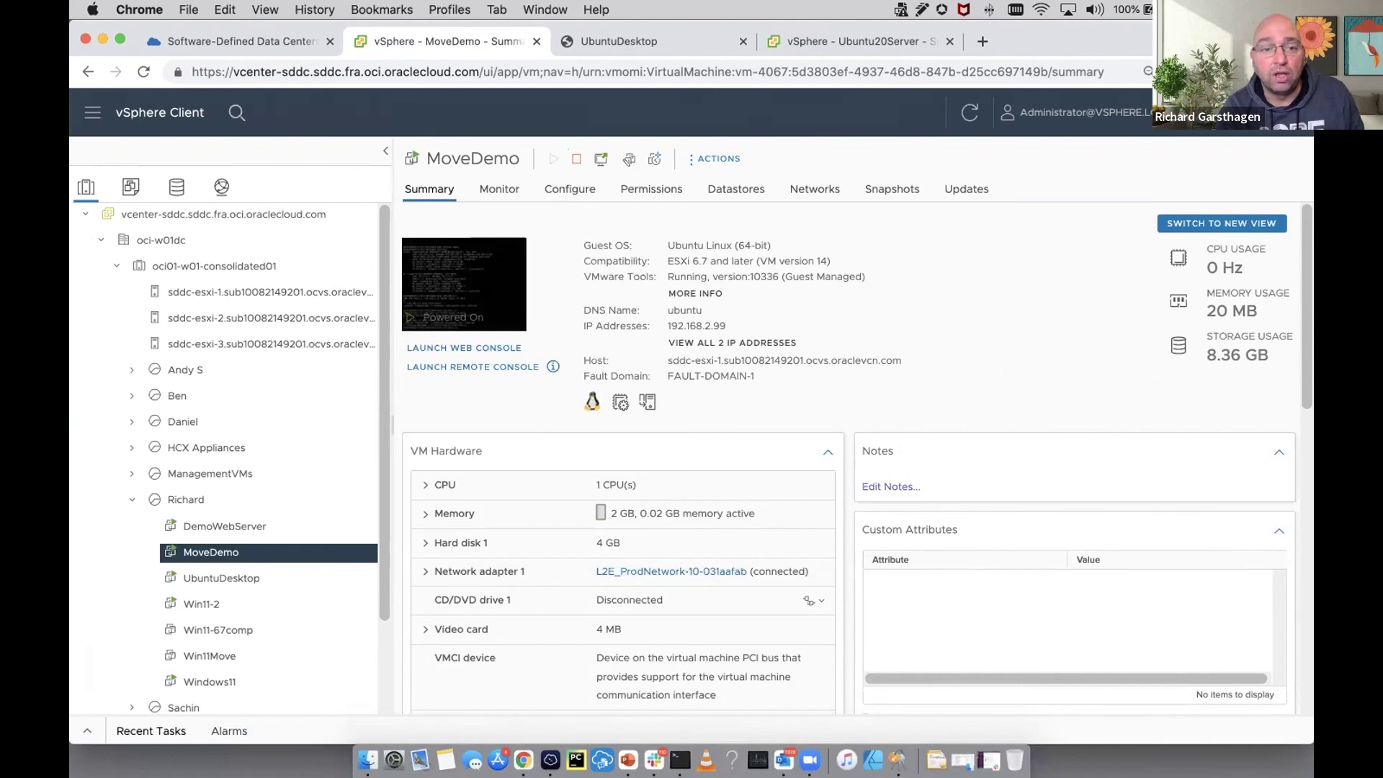
{"action": "left_click", "coordinate": [464, 348]}
{"action": "left_click", "coordinate": [871, 495]}
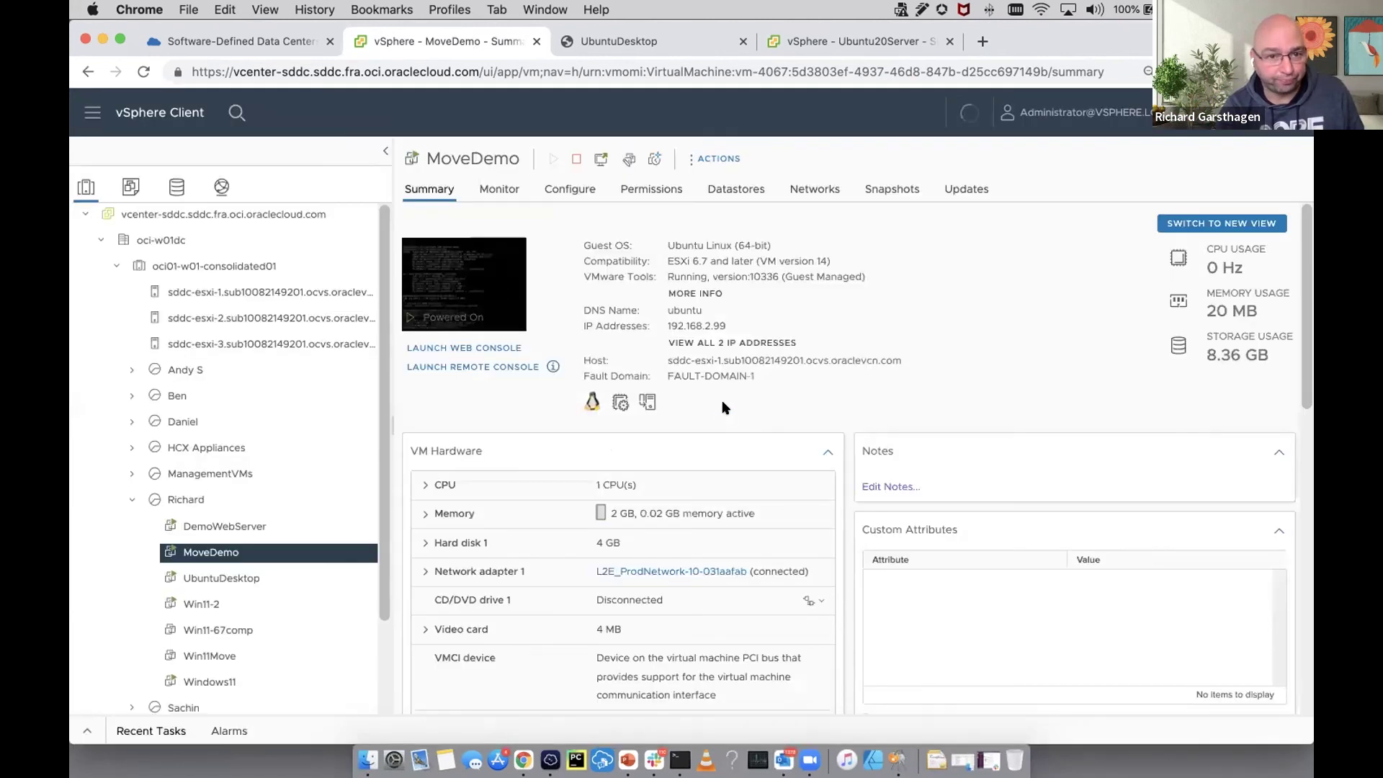
{"action": "key", "text": "BackSpace"}
{"action": "key", "text": "BackSpace"}
{"action": "key", "text": "BackSpace"}
{"action": "key", "text": "BackSpace"}
{"action": "key", "text": "BackSpace"}
{"action": "key", "text": "BackSpace"}
{"action": "key", "text": "BackSpace"}
{"action": "key", "text": "BackSpace"}
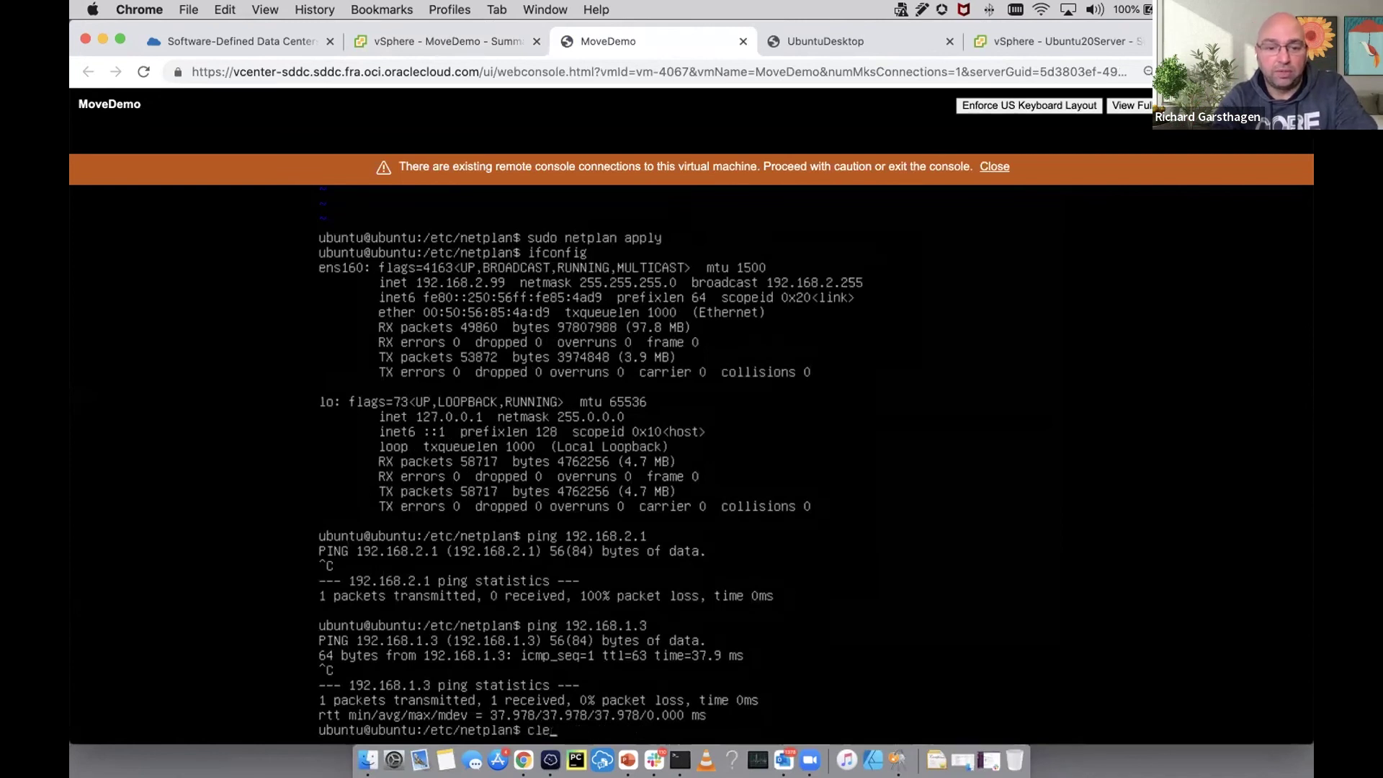
{"action": "key", "text": "Return"}
{"action": "type", "text": "ifconfig"}
{"action": "key", "text": "Return"}
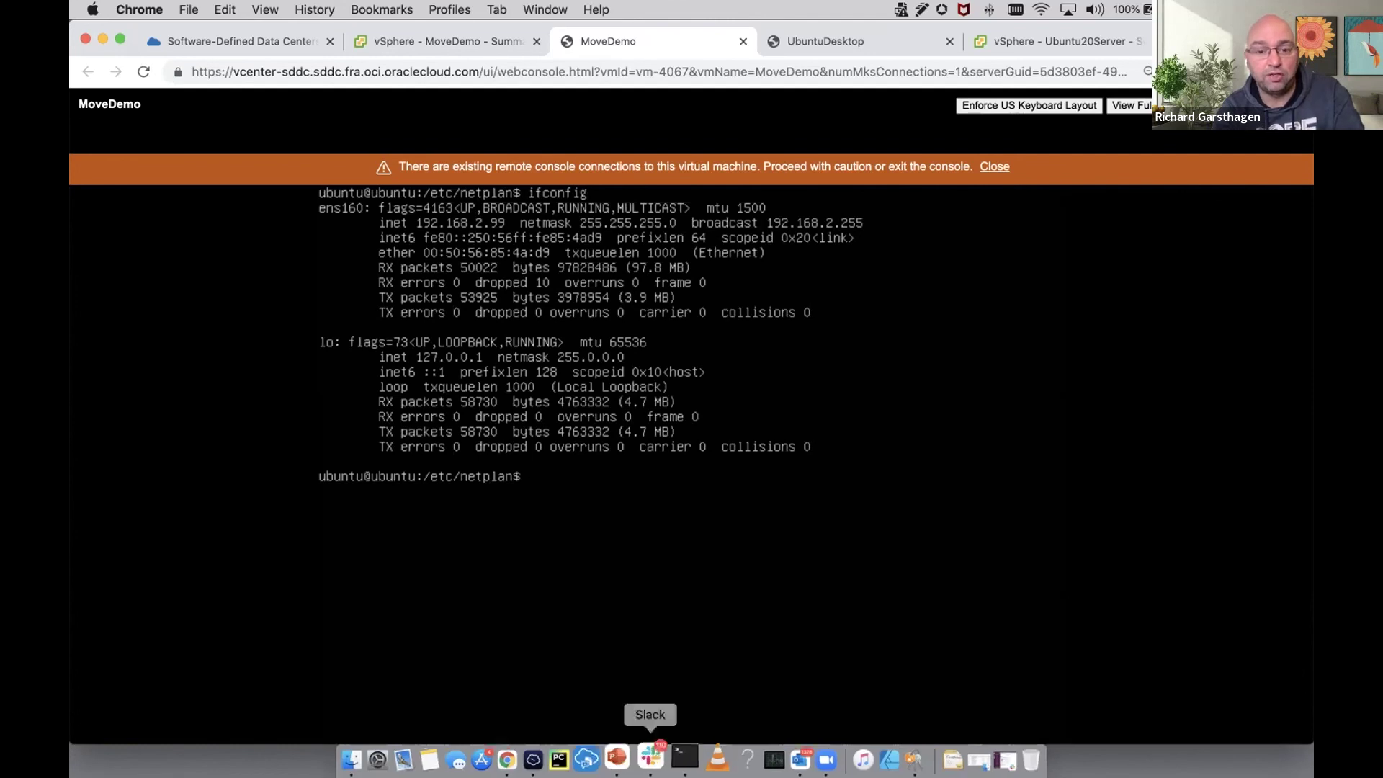
{"action": "left_click", "coordinate": [679, 759]}
Step: Ping MoveDemo at 192.168.2.99 from the Mac, getting 9 of 9 packets with 0.0% loss
{"action": "type", "text": "ping "}
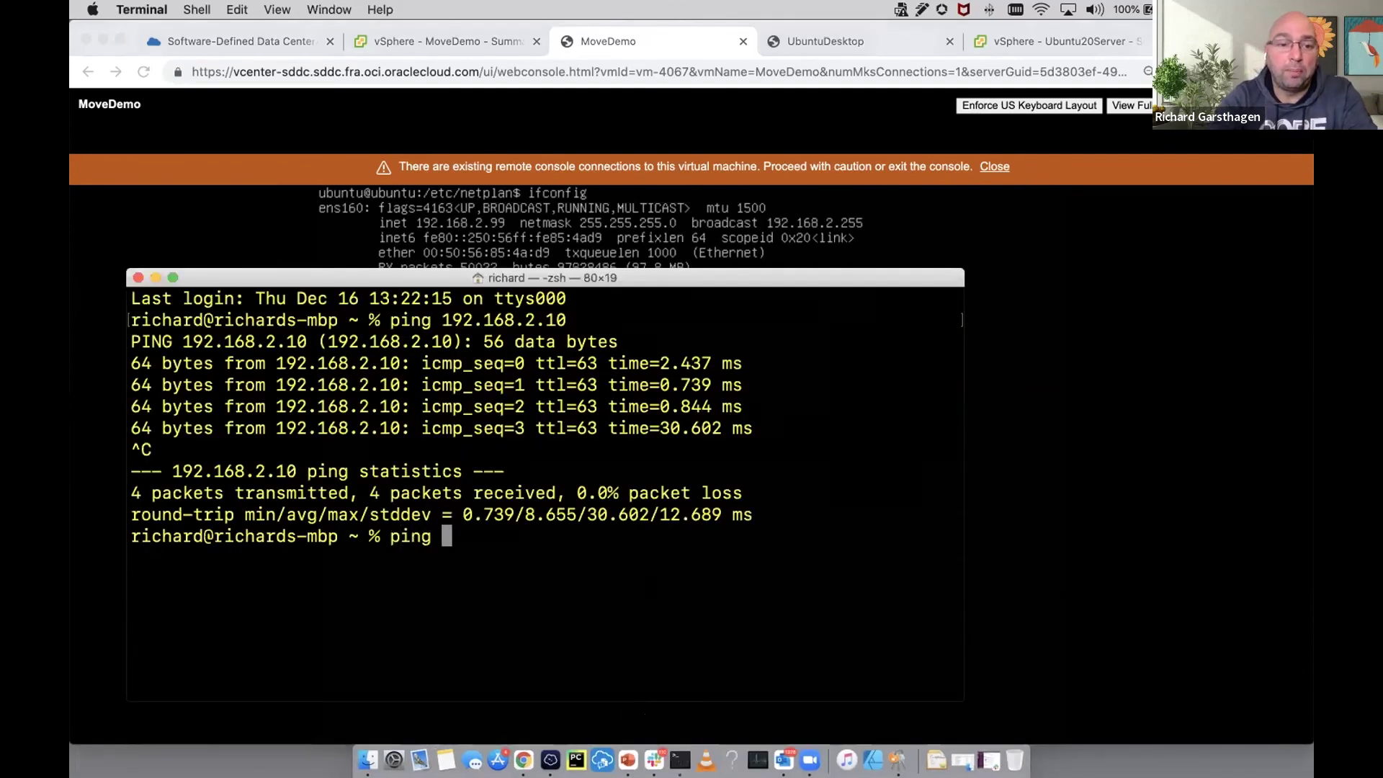
{"action": "type", "text": "192.168.2.99"}
{"action": "key", "text": "Return"}
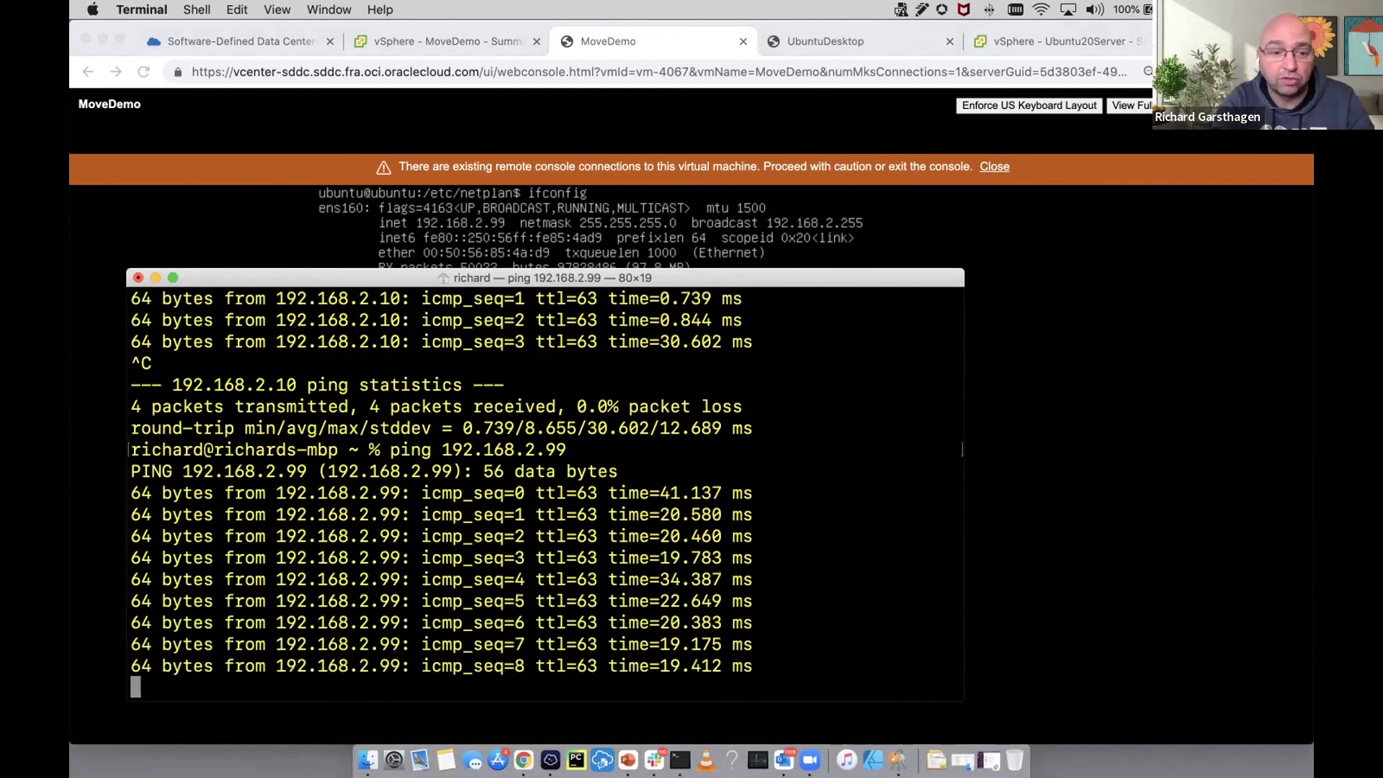
{"action": "key", "text": "ctrl+c"}
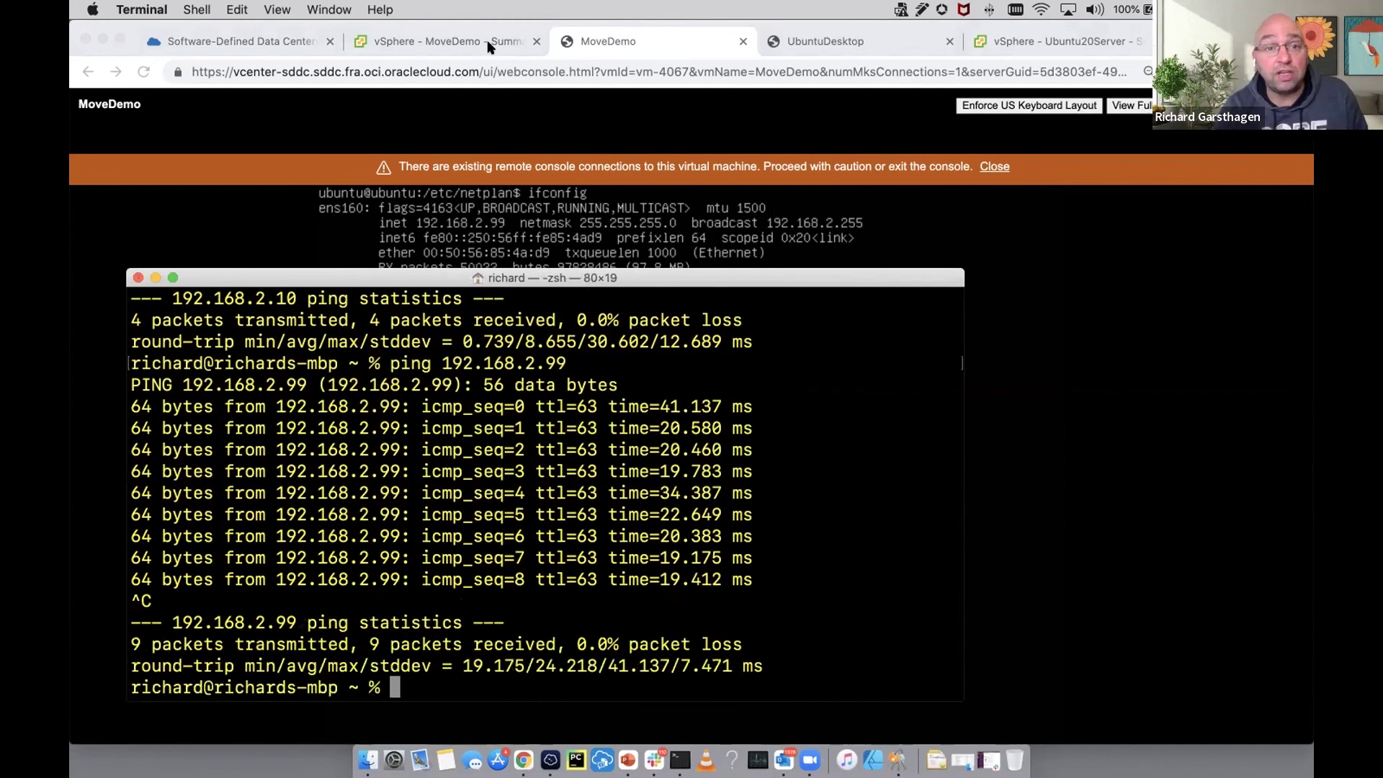
{"action": "left_click", "coordinate": [492, 44]}
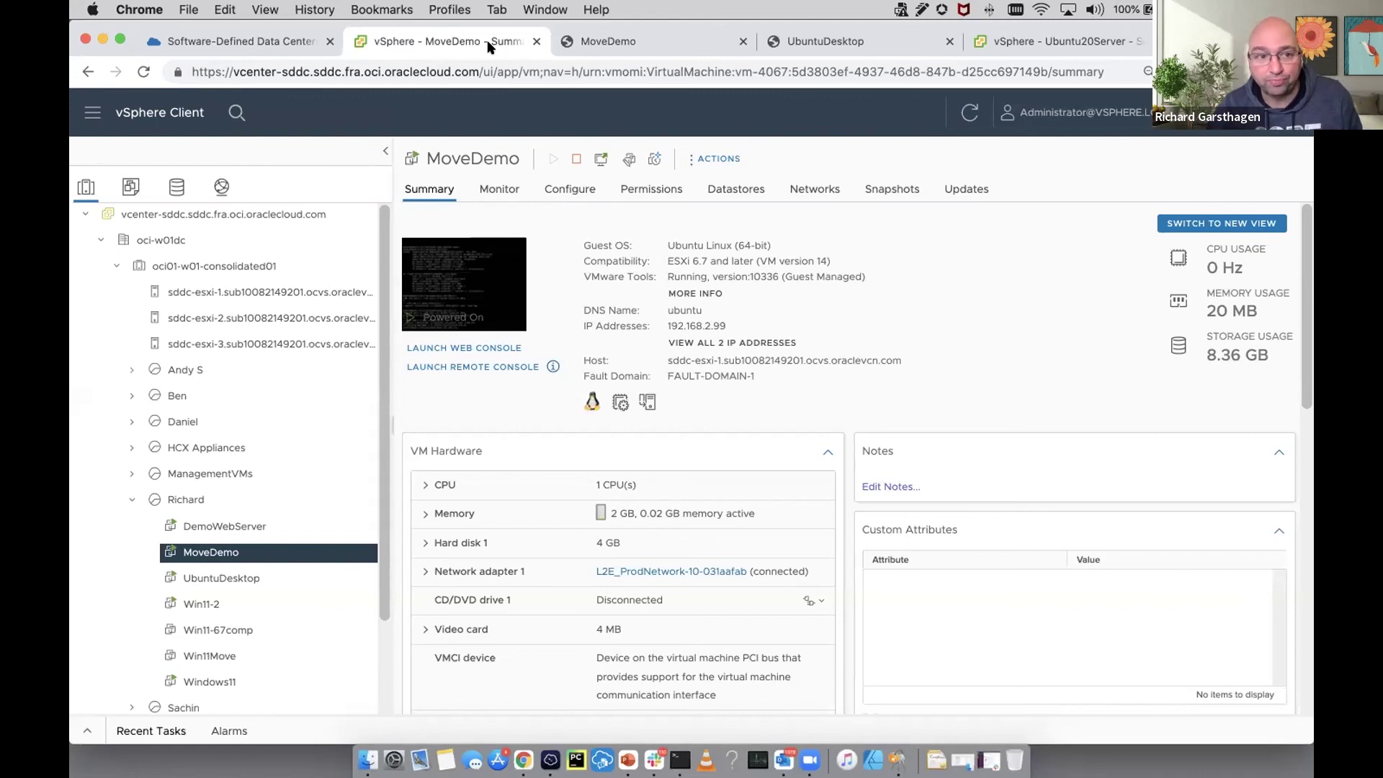
Step: Close the finished Applying Configuration page on the SDDC tab, then launch PowerPoint
{"action": "left_click", "coordinate": [188, 43]}
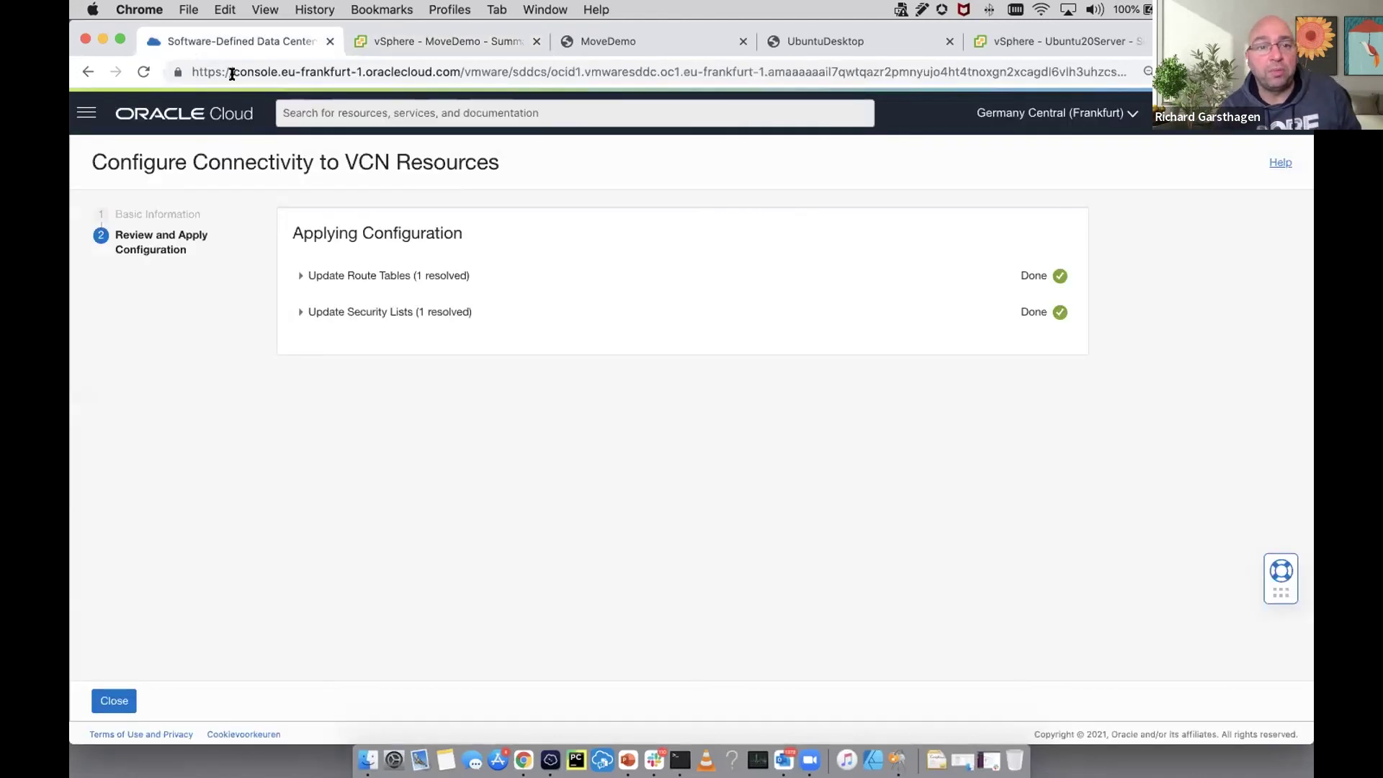
{"action": "left_click", "coordinate": [113, 703]}
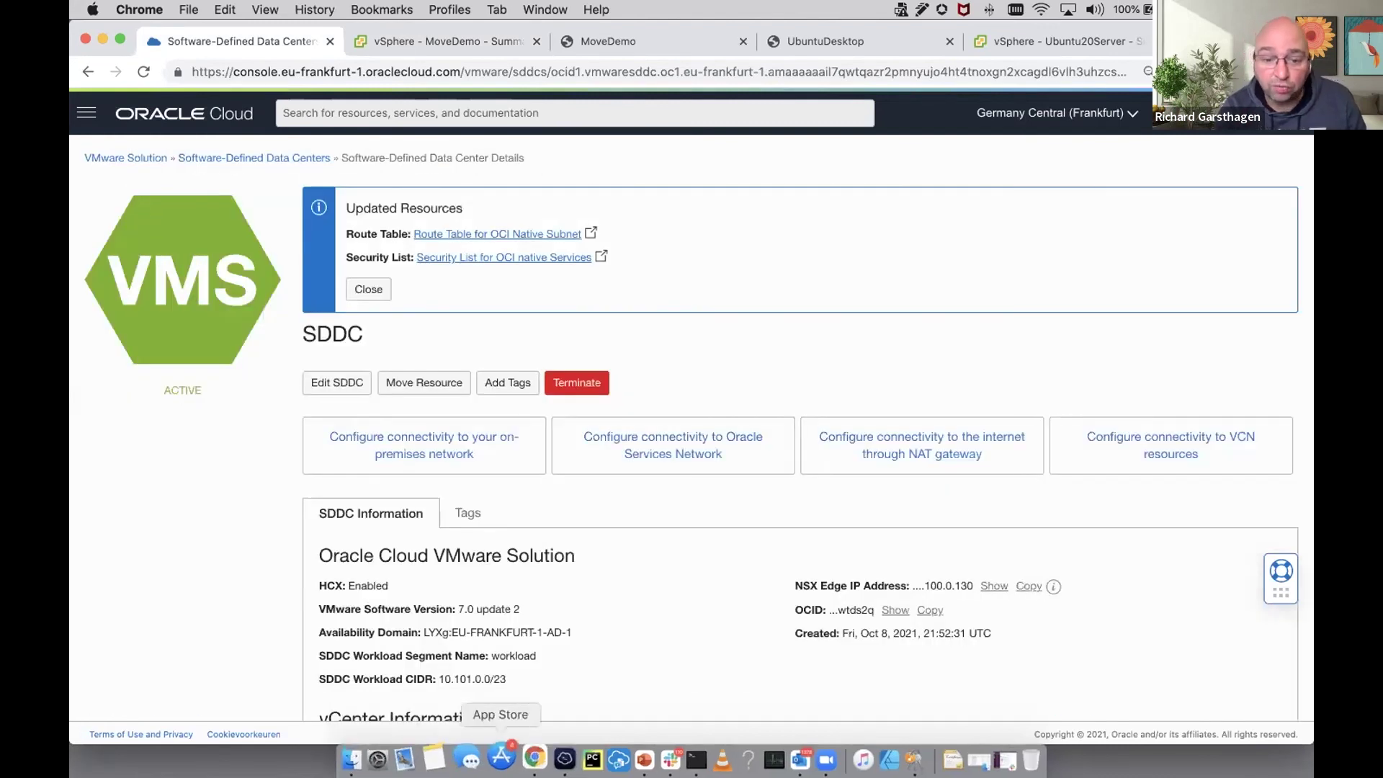
{"action": "left_click", "coordinate": [624, 756]}
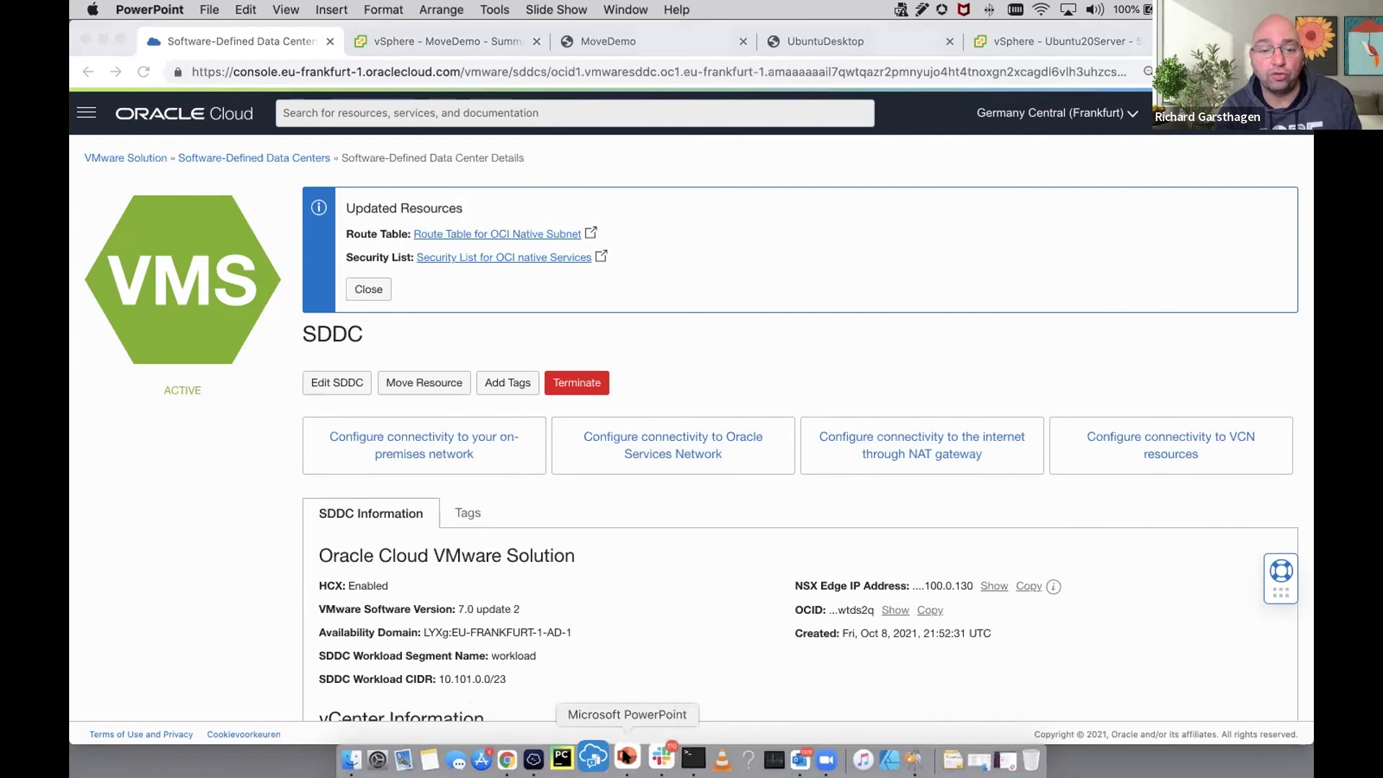